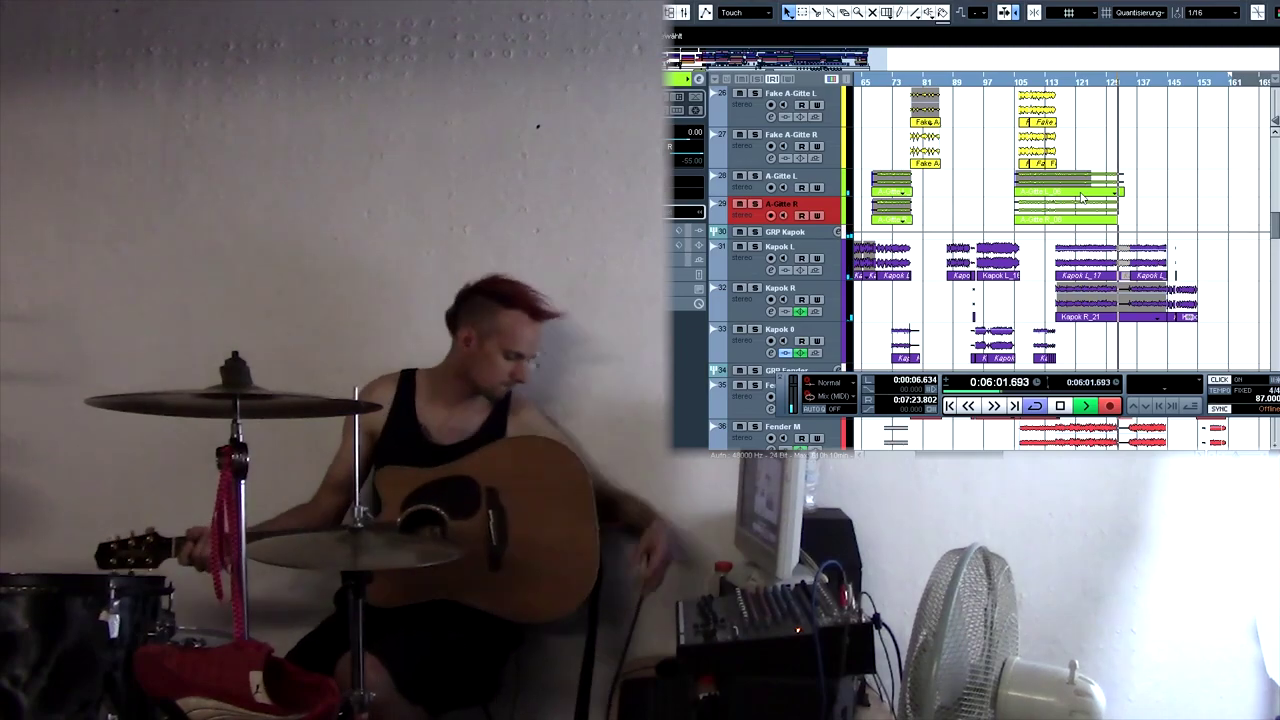
# End the A-Gitte R guitar take and play back the acoustic guitar tracks around bar 121
pyautogui.press('space')
pyautogui.press('KP_0')
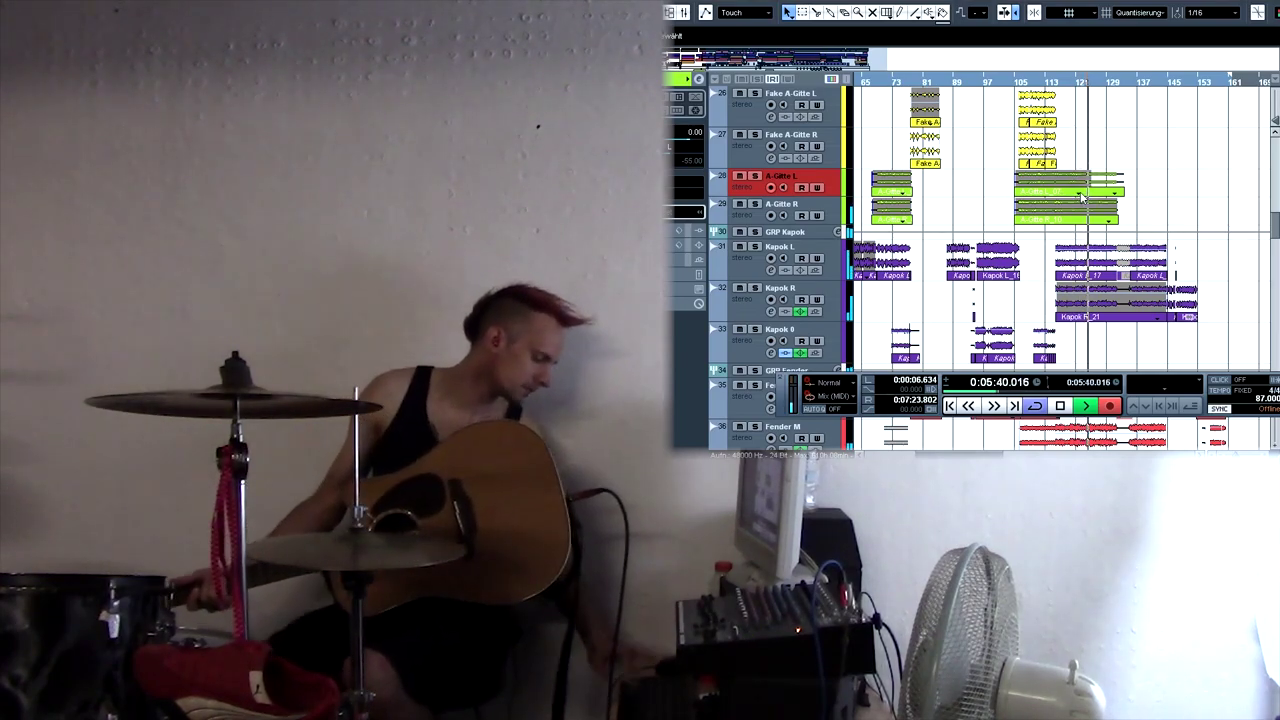
pyautogui.click(1081, 197)
pyautogui.press('space')
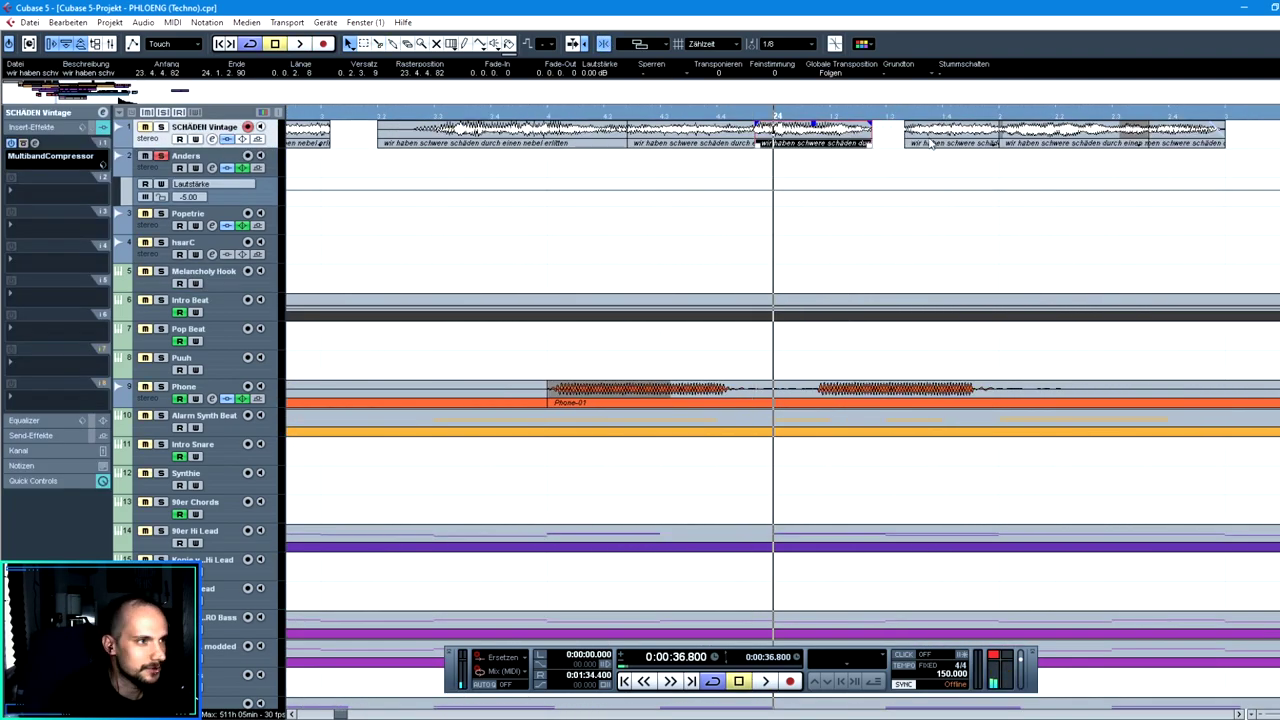
# Shift the two vocal clips after bar 24 on the SCHÄDEN Vintage track earlier to close the gap, and play back the passage
pyautogui.moveTo(930, 143); pyautogui.dragTo(899, 140)
pyautogui.moveTo(1037, 133); pyautogui.dragTo(1009, 131)
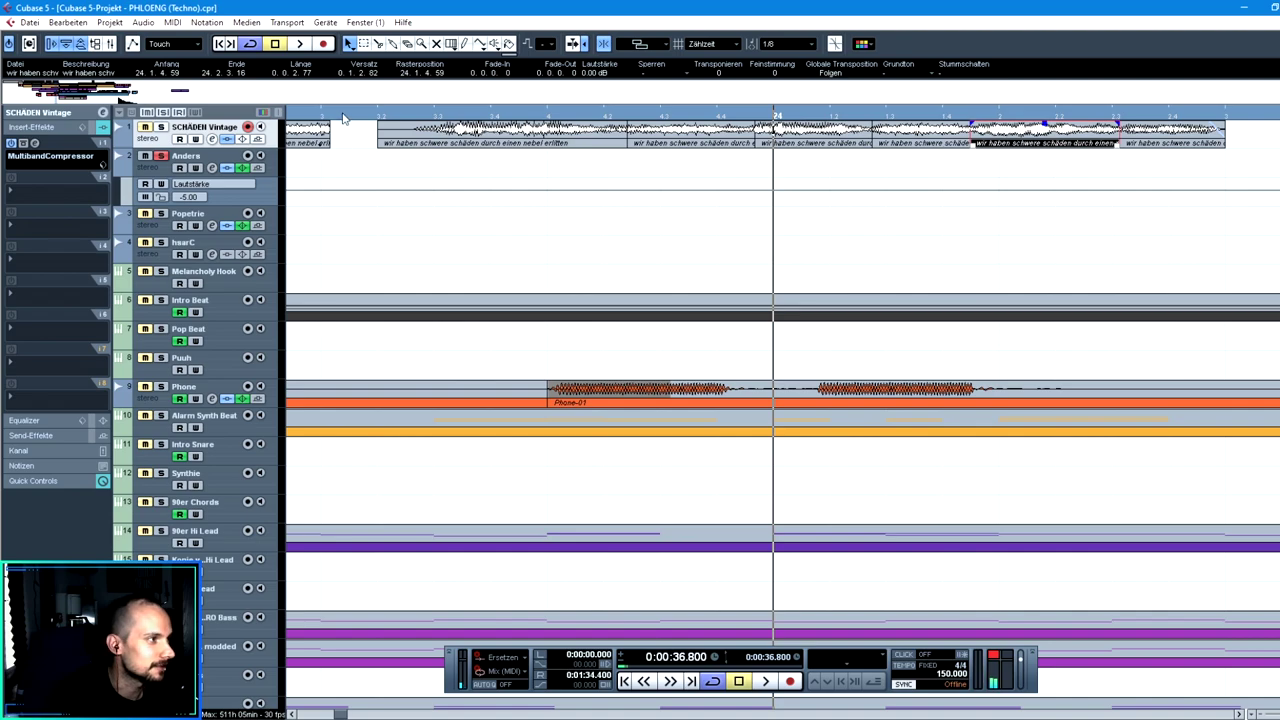
pyautogui.press('space')
pyautogui.press('space')
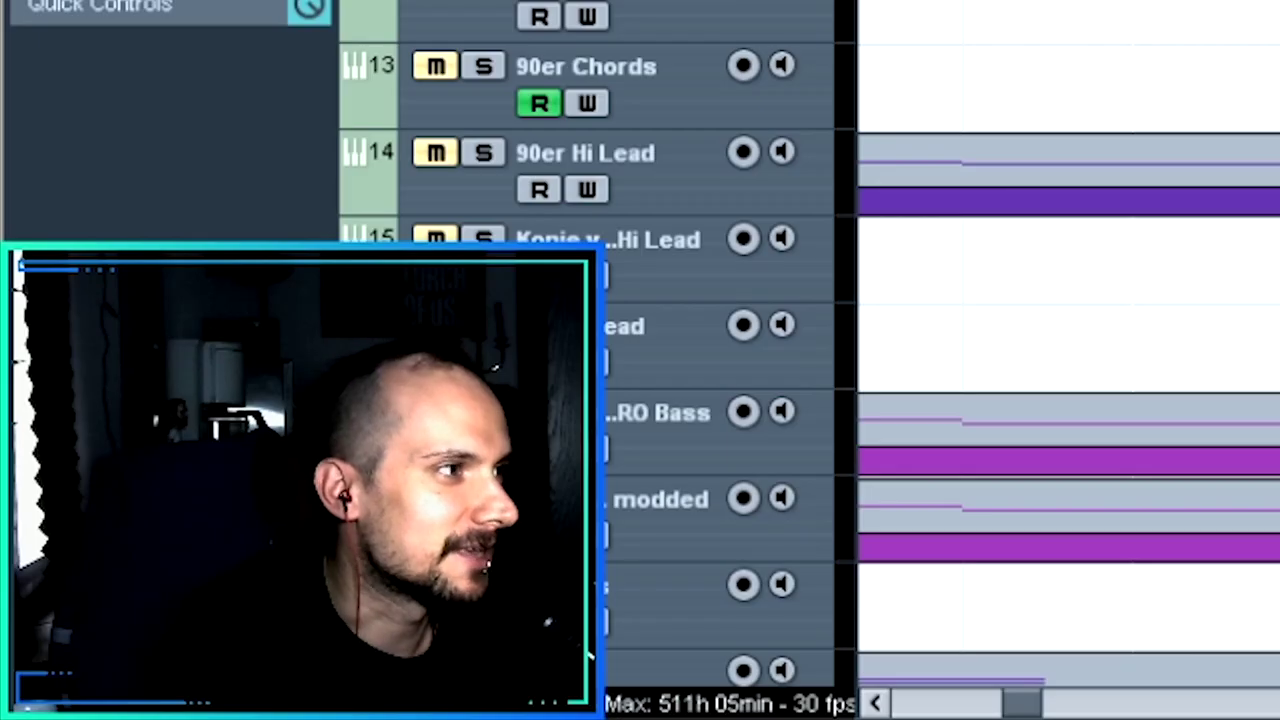
pyautogui.moveTo(354, 116); pyautogui.dragTo(361, 116)
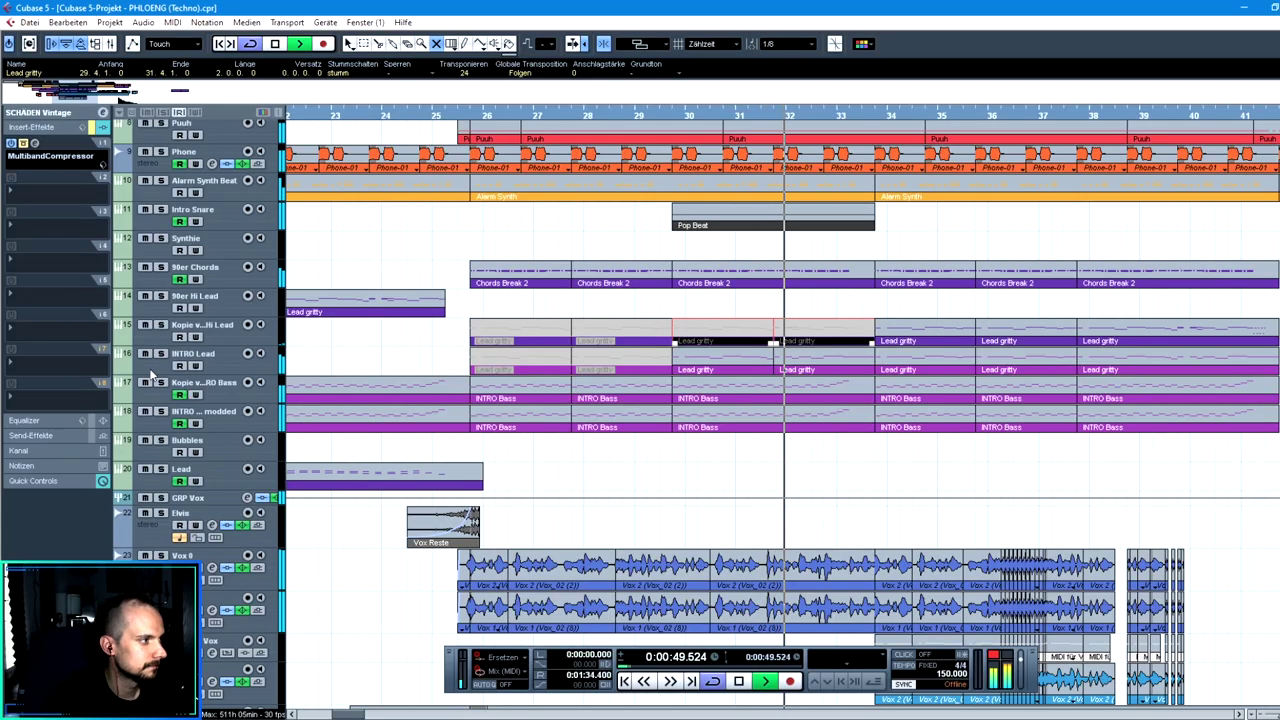
# Delete the muted Lead gritty parts before bar 34 from the copied Hi Lead track and the INTRO Lead track
pyautogui.click(158, 372)
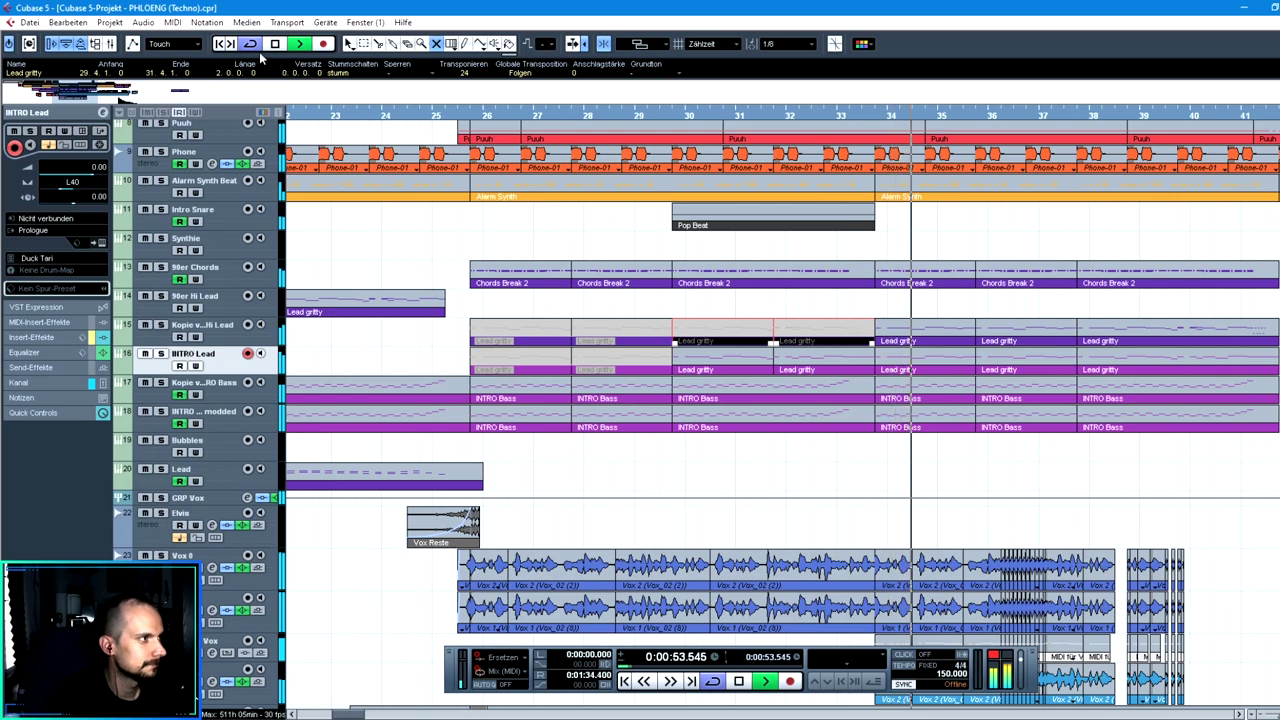
pyautogui.click(535, 312)
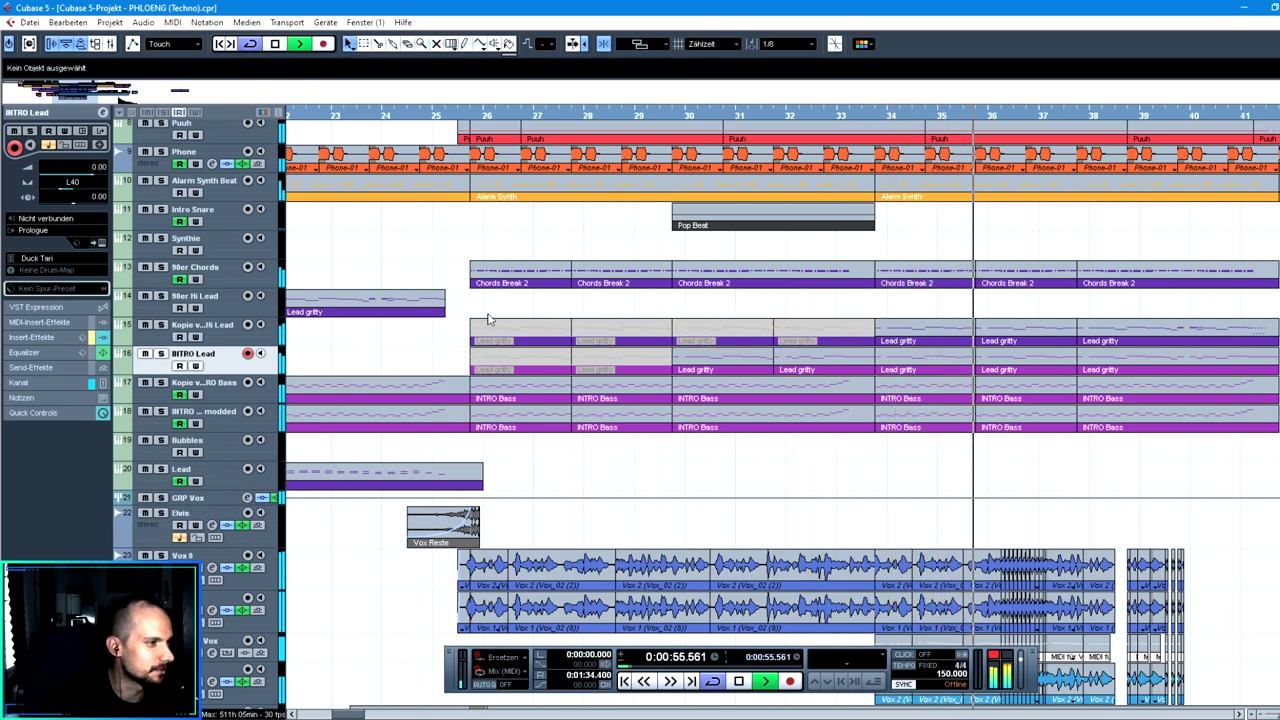
pyautogui.moveTo(834, 330); pyautogui.dragTo(838, 333)
pyautogui.press('Delete')
pyautogui.moveTo(448, 348); pyautogui.dragTo(637, 364)
pyautogui.press('Delete')
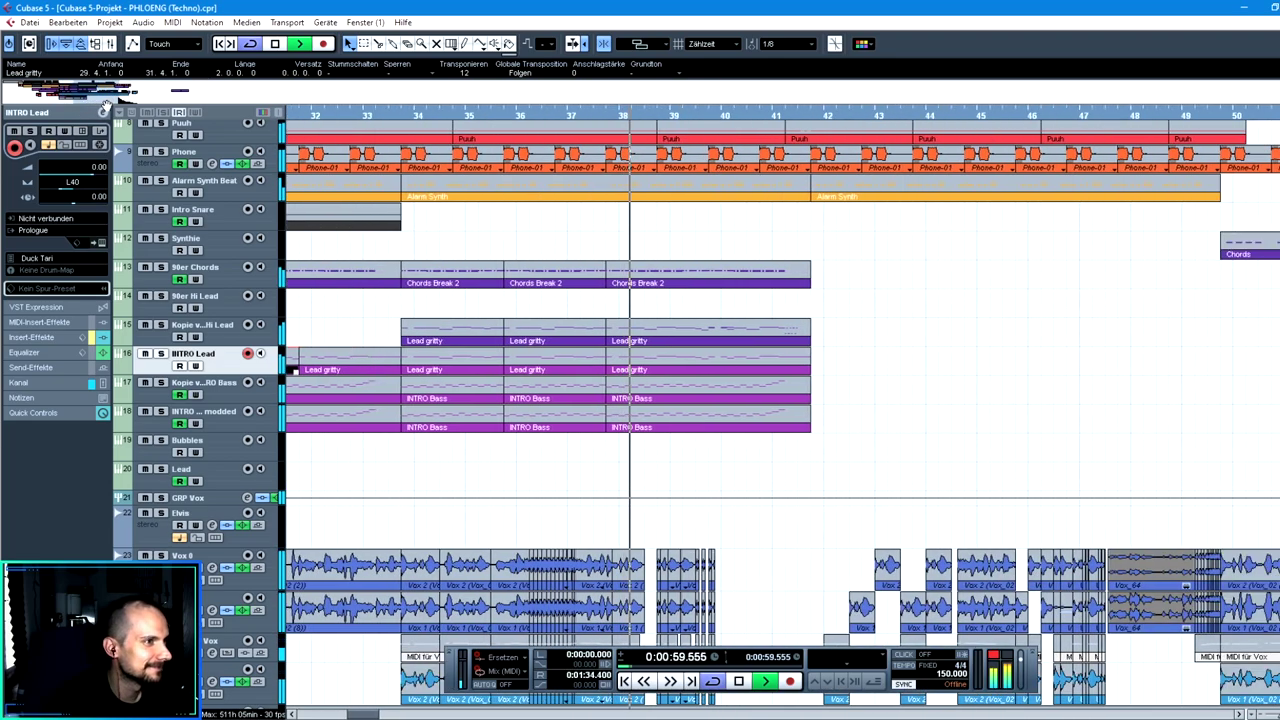
pyautogui.moveTo(122, 99)
pyautogui.mouseDown()
pyautogui.moveTo(148, 99)
pyautogui.moveTo(134, 98)
pyautogui.mouseUp()
pyautogui.scroll(4, 351, 216)
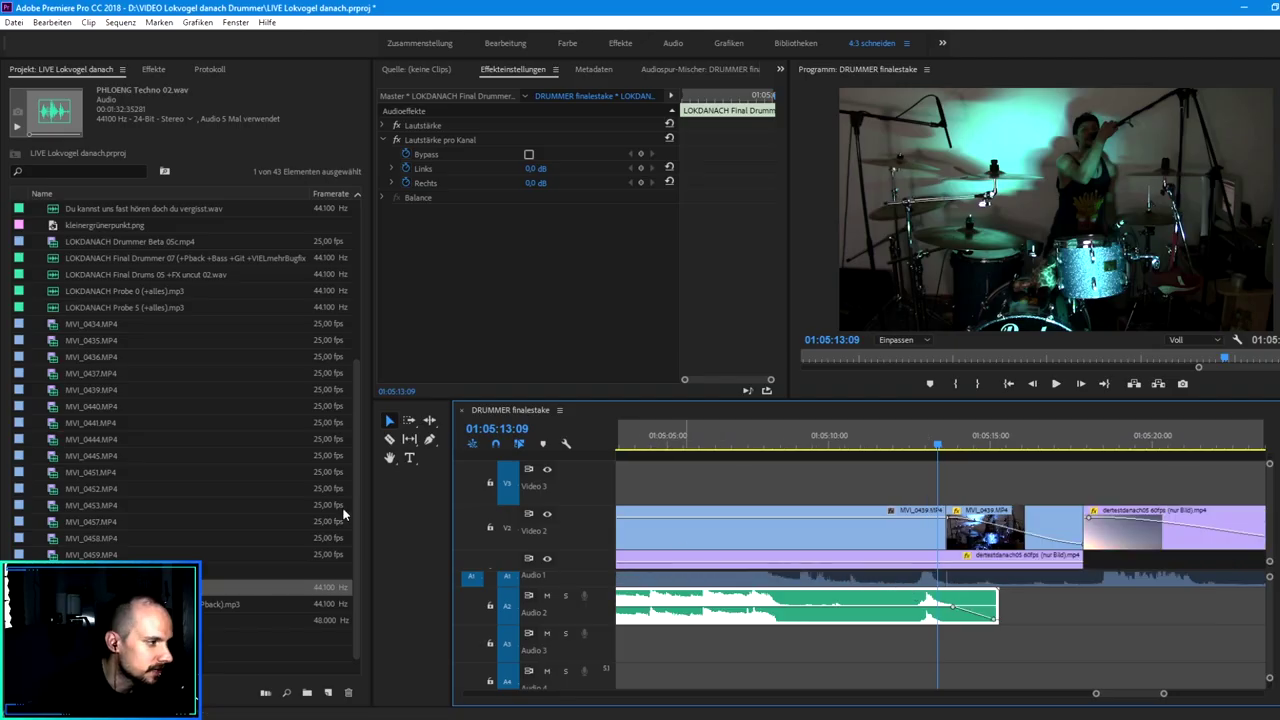
# Switch to Premiere Pro and open the PROBE 5 sequence from the project bin
pyautogui.press('-')
pyautogui.press('-')
pyautogui.press('-')
pyautogui.scroll(5, 114, 380)
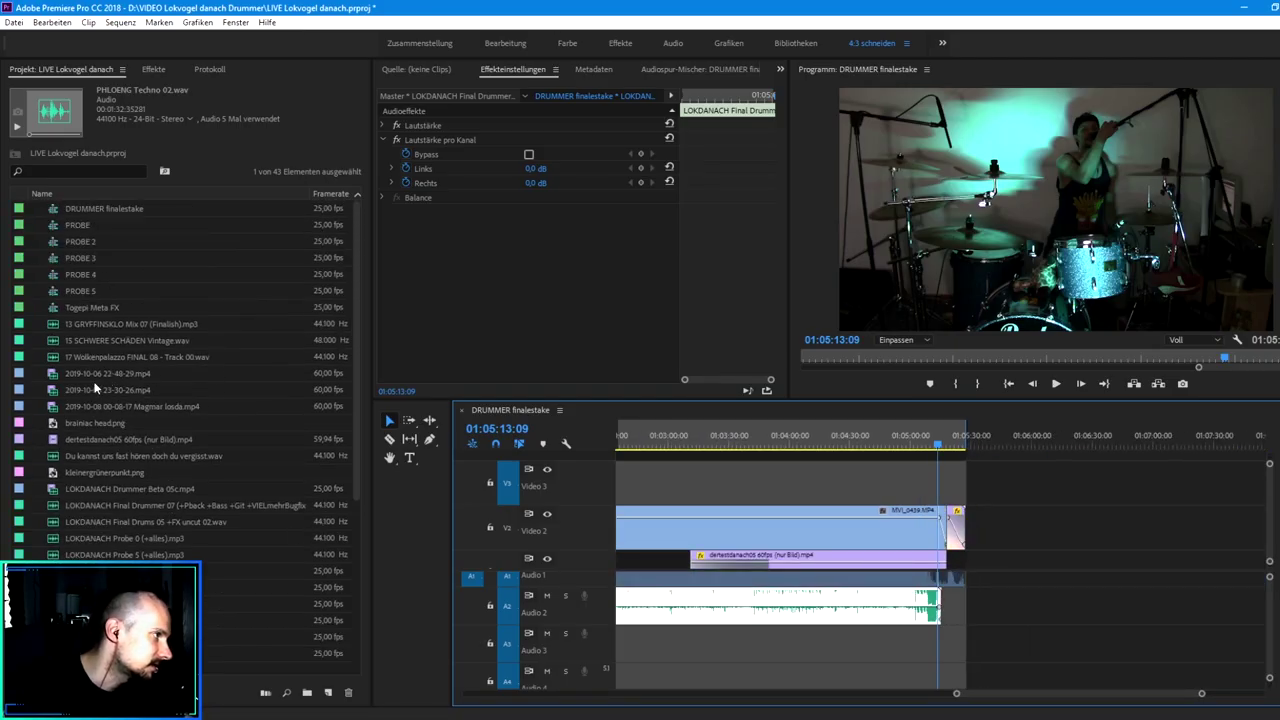
pyautogui.scroll(-5, 125, 365)
pyautogui.scroll(5, 128, 352)
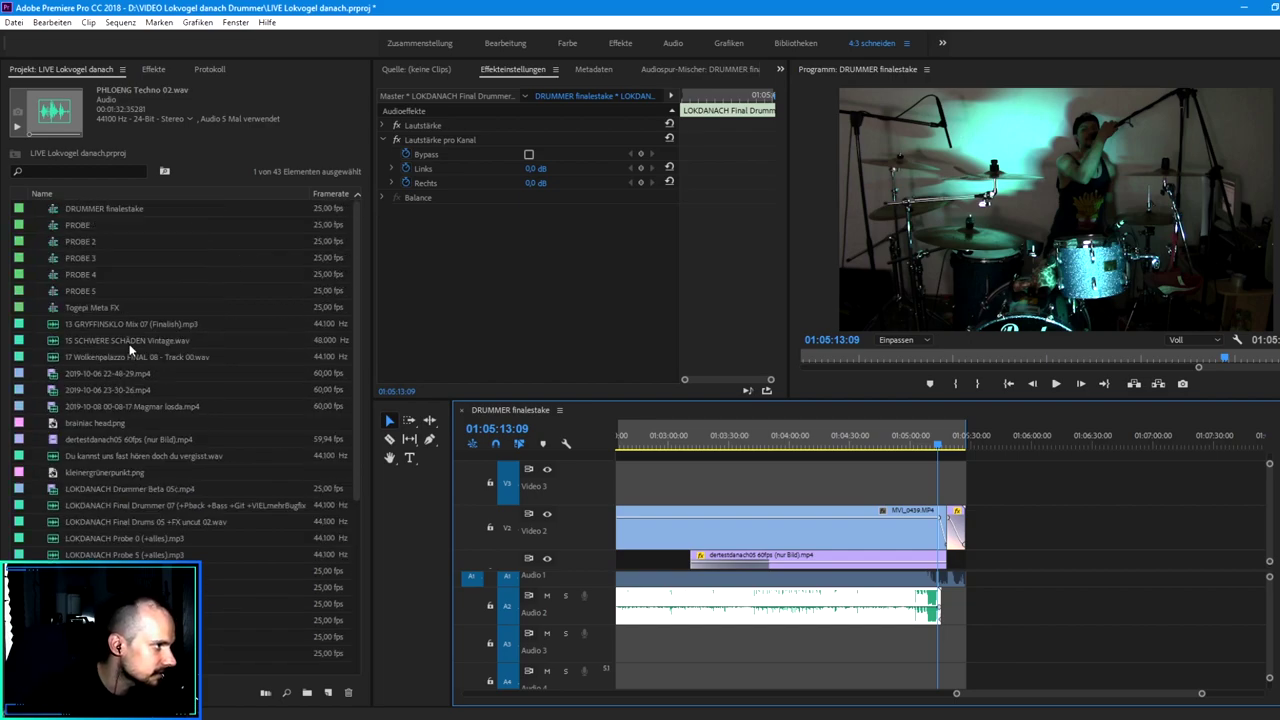
pyautogui.doubleClick(56, 292)
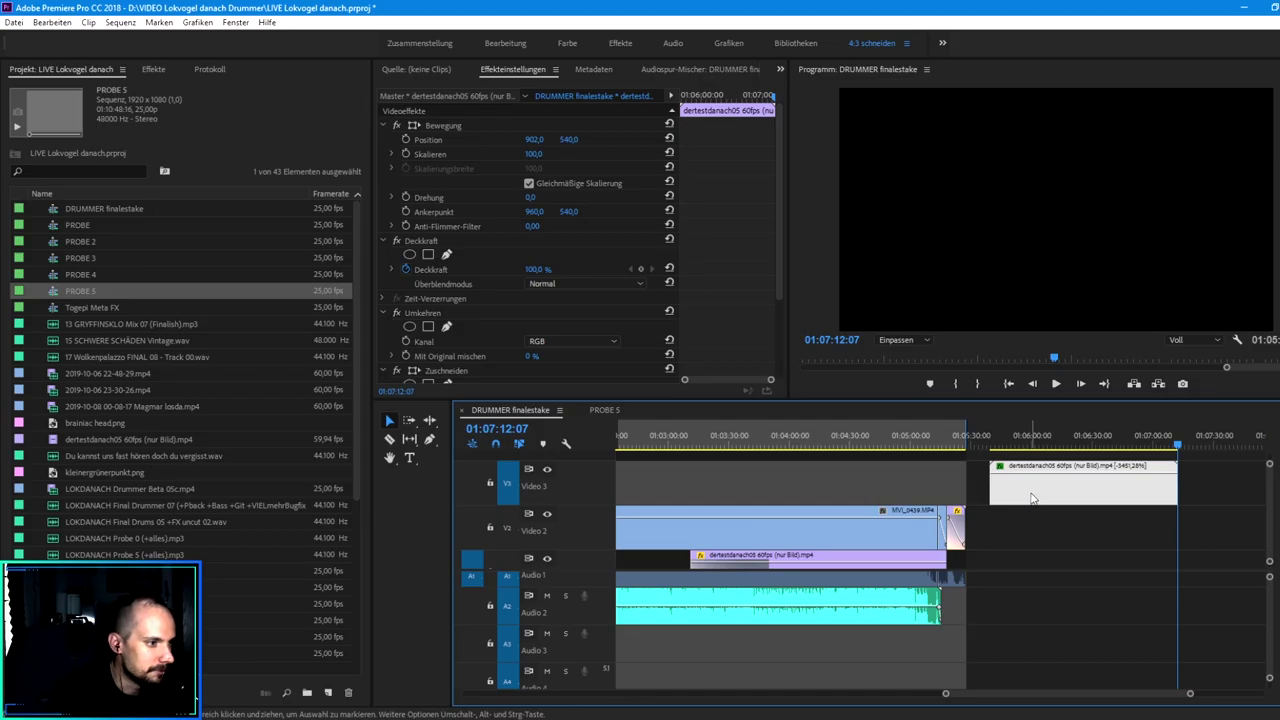
# Move the dertestdanach05 60fps (nur Bild).mp4 clip on Video 3 to an earlier point in the DRUMMER finalestake sequence
pyautogui.moveTo(1033, 498); pyautogui.dragTo(663, 491)
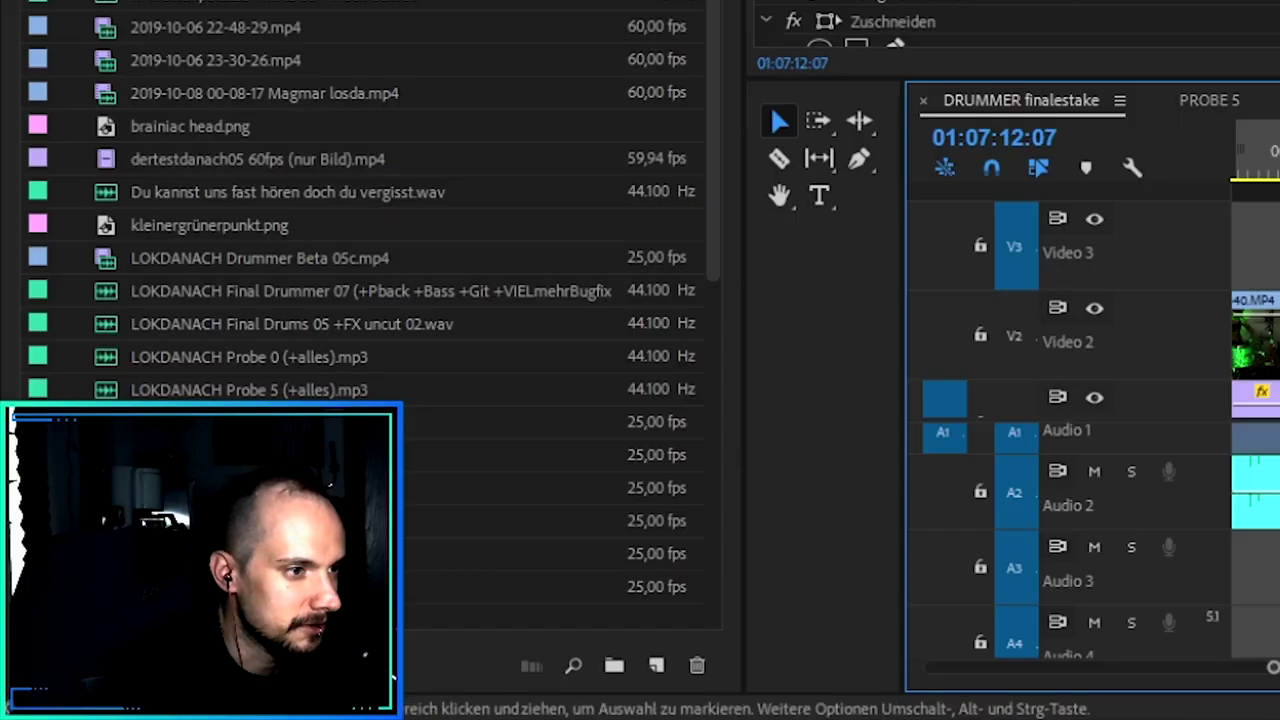
pyautogui.click(828, 436)
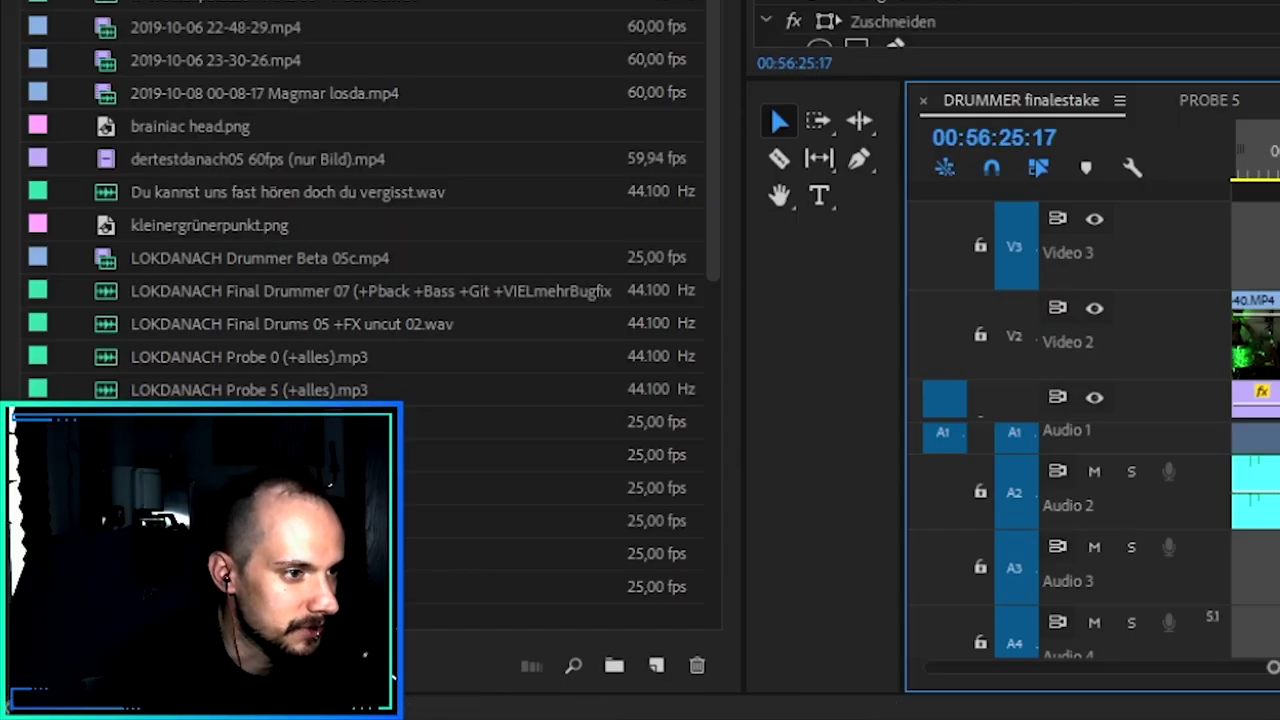
pyautogui.moveTo(943, 441); pyautogui.dragTo(1003, 443)
pyautogui.click(998, 440)
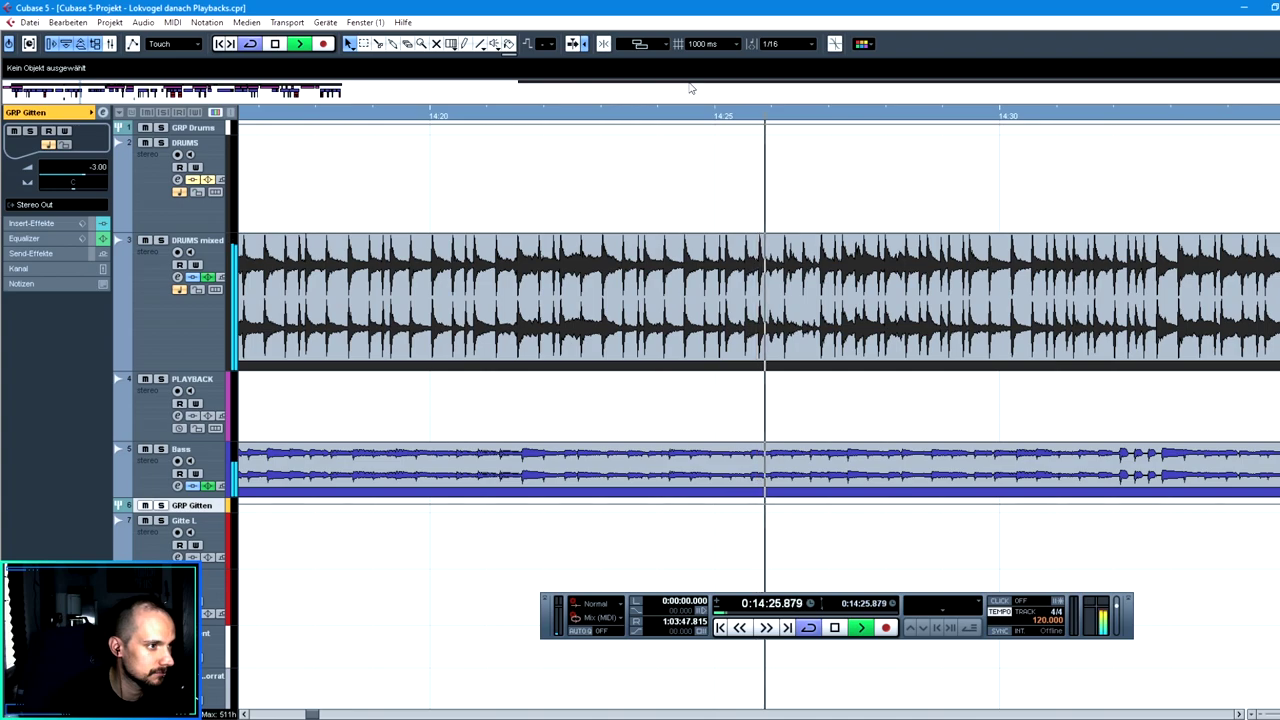
# Compare the passage around 14:26 in the Cubase playback project and in Premiere Pro's DRUMMER finalestake sequence
pyautogui.press('space')
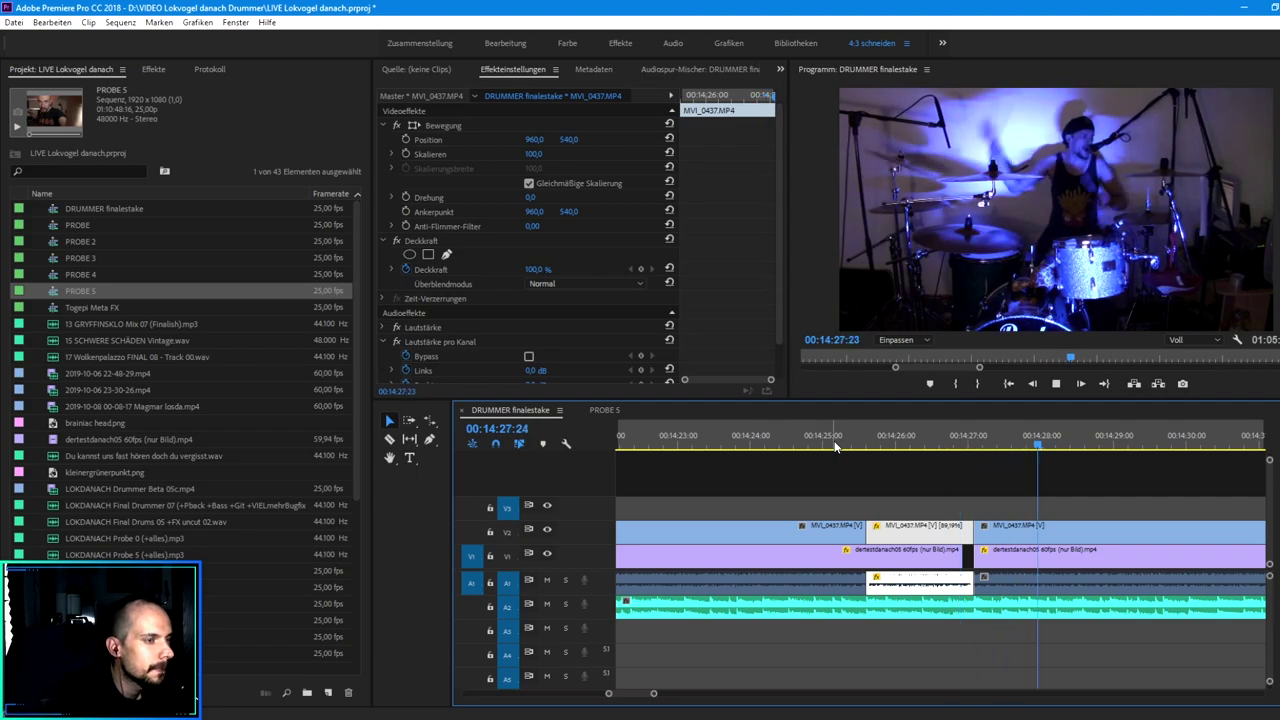
pyautogui.press('space')
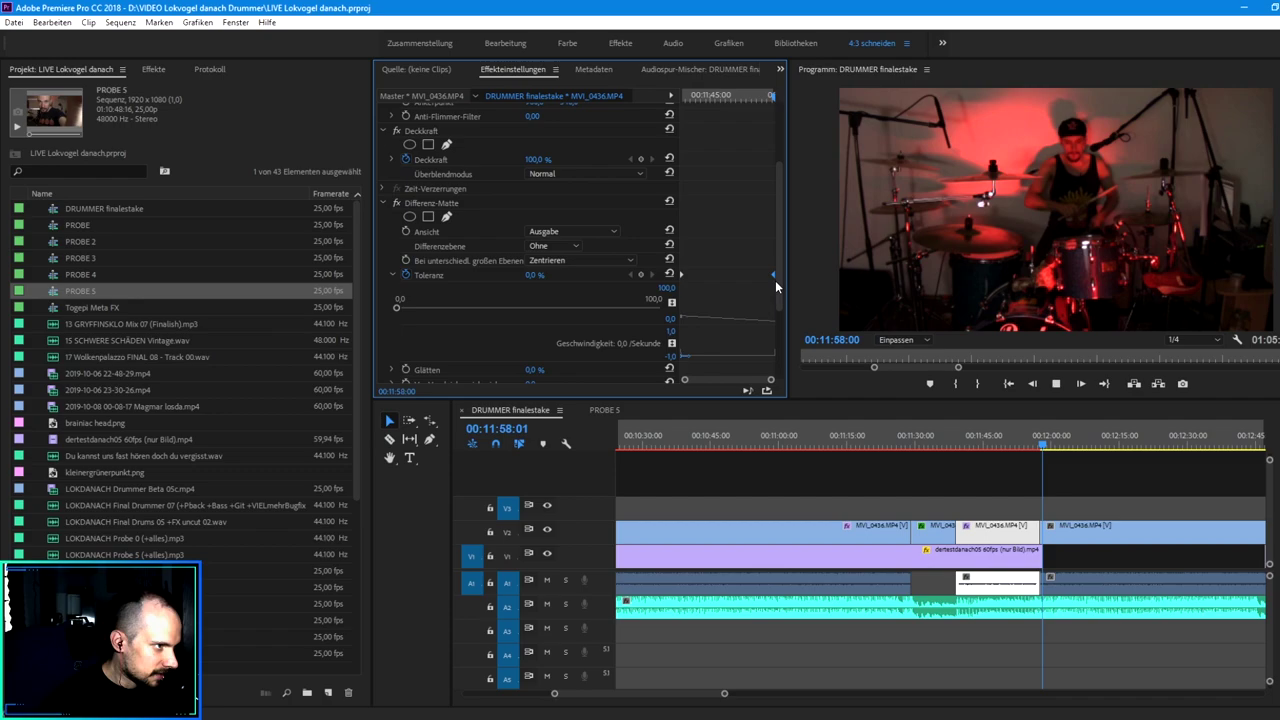
# Set the last Toleranz keyframe of the Differenz-Matte effect on the MVI_0436.MP4 clip to Bézier interpolation
pyautogui.rightClick(773, 273)
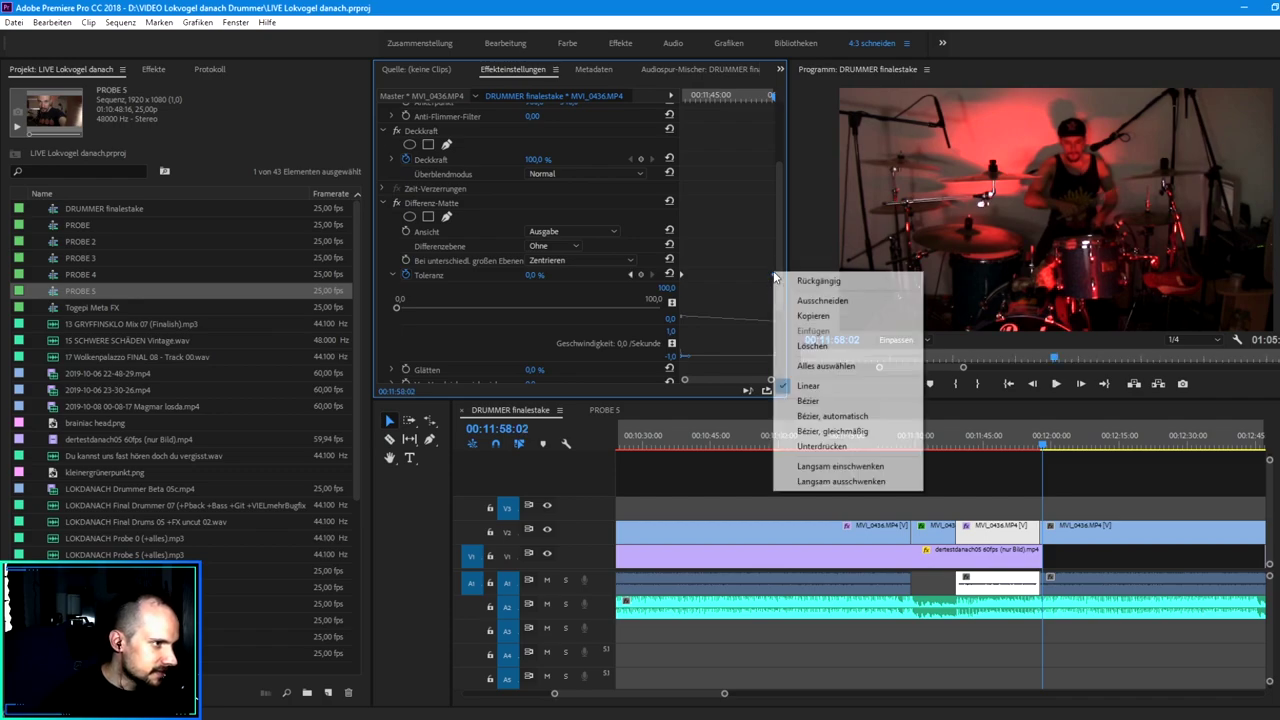
pyautogui.click(812, 401)
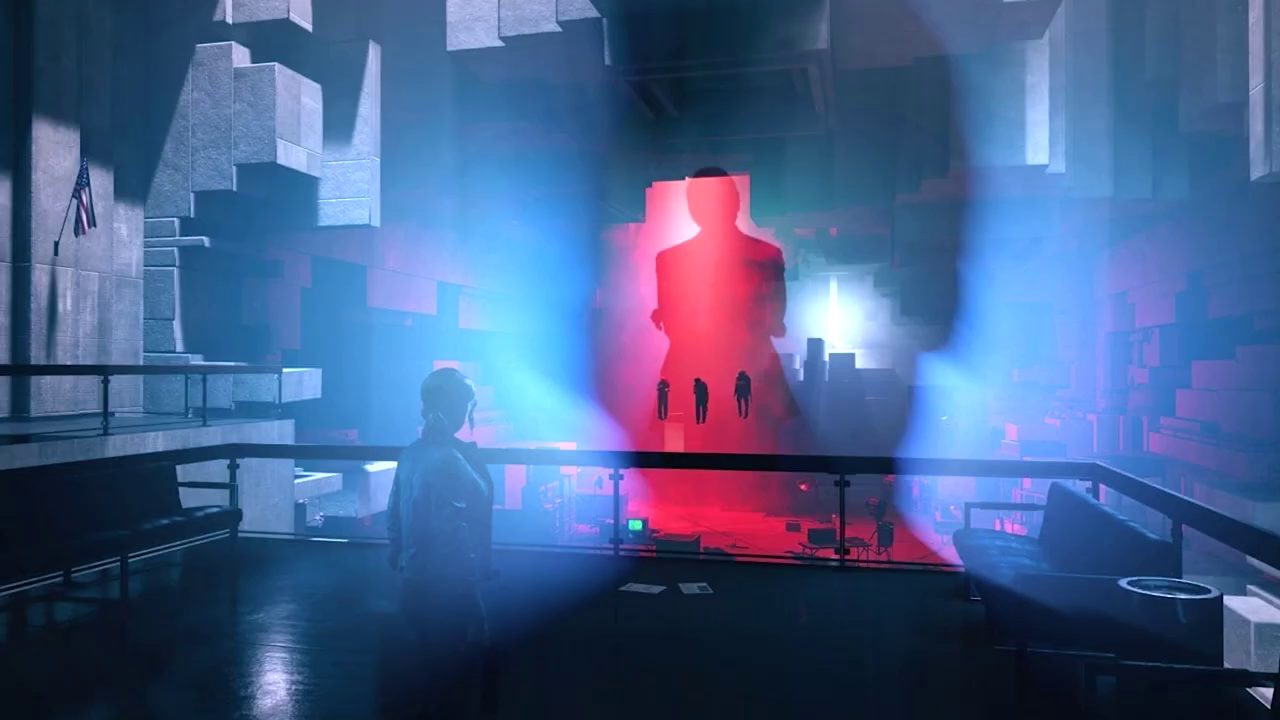
# Extend the end of the MVI_0440.MP4 clip on Video 2 by 15 frames, up to the start of the lower audio clip
pyautogui.click(949, 445)
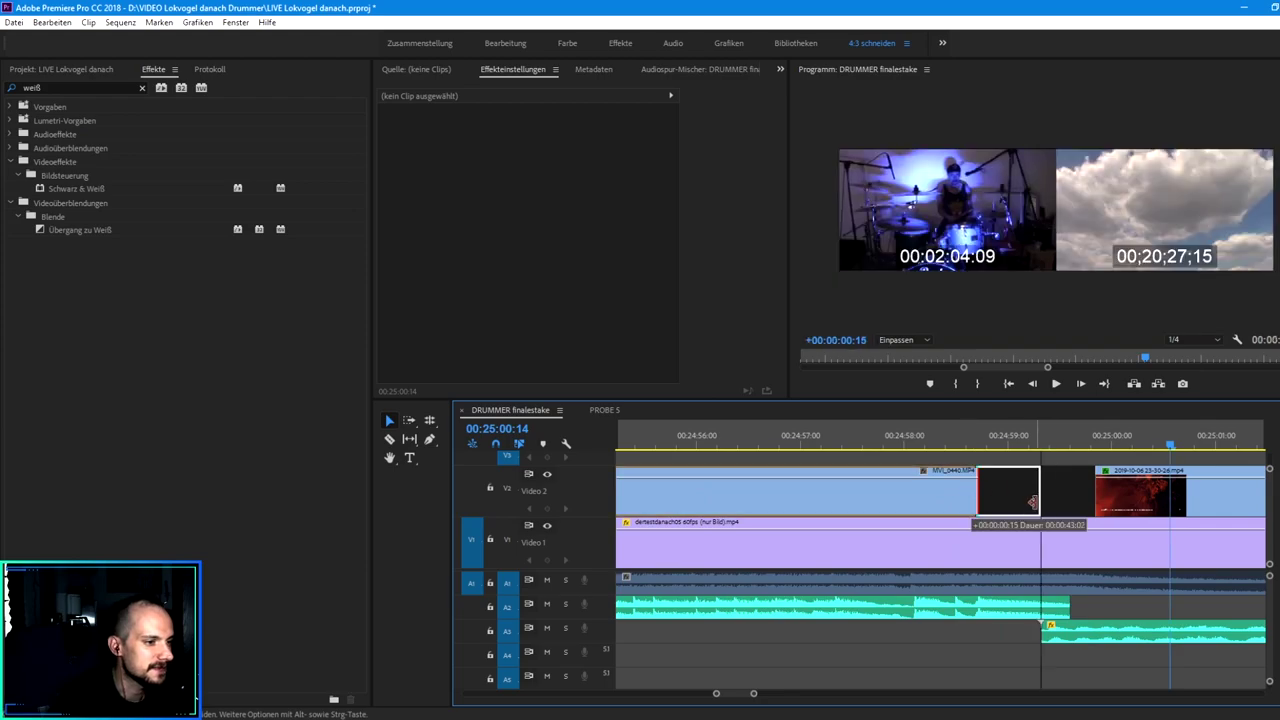
pyautogui.click(1126, 503)
pyautogui.moveTo(1033, 502); pyautogui.dragTo(1040, 498)
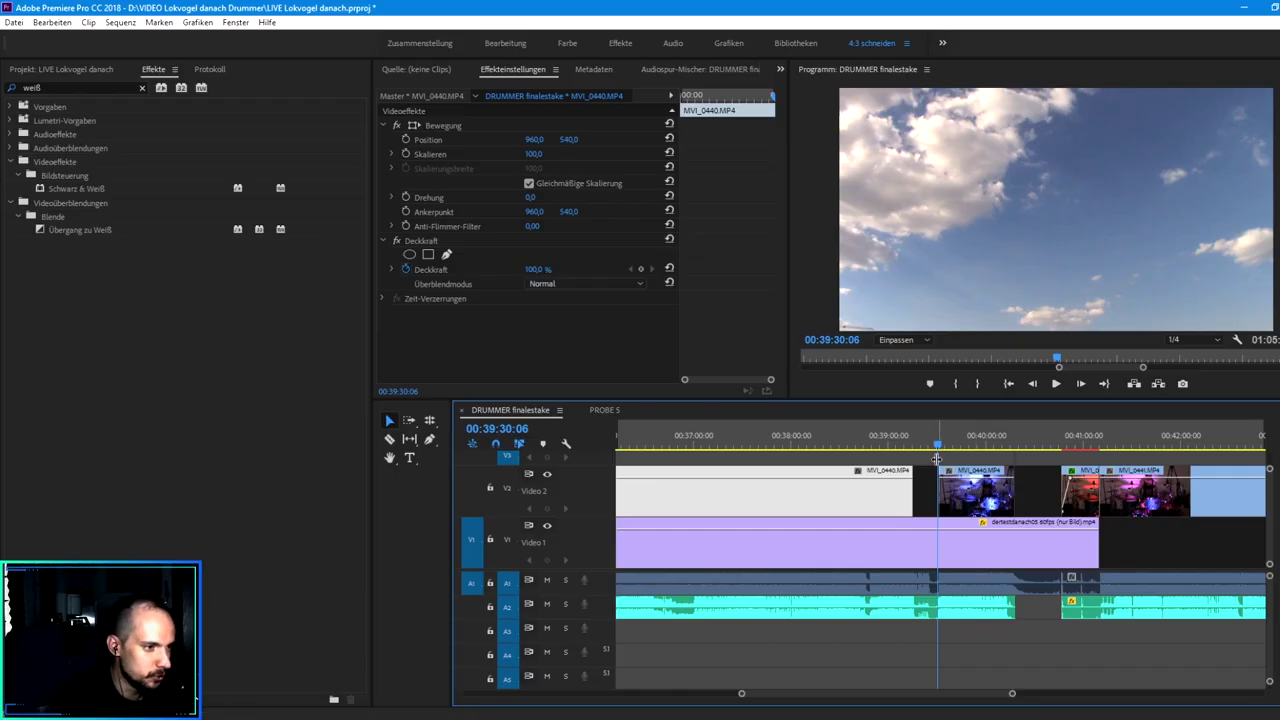
pyautogui.press('=')
pyautogui.press('=')
pyautogui.press('=')
pyautogui.press('=')
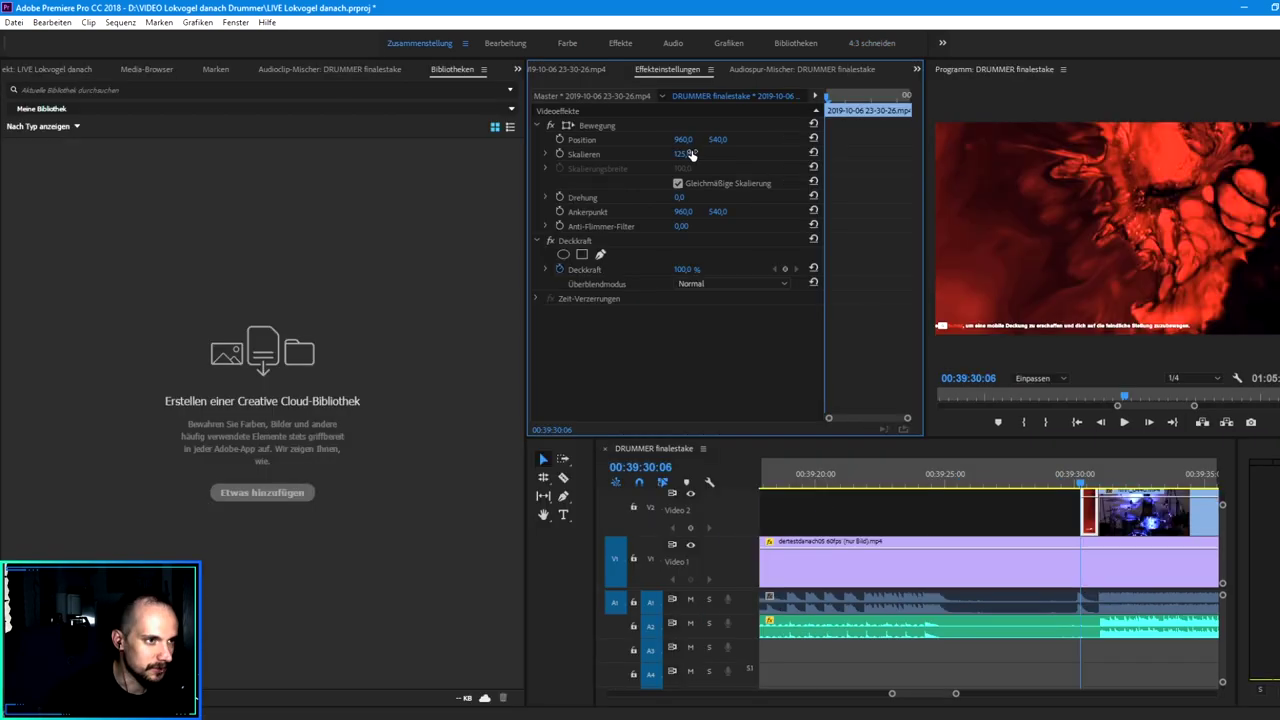
pyautogui.moveTo(717, 139); pyautogui.dragTo(820, 165)
pyautogui.scroll(-5, 854, 510)
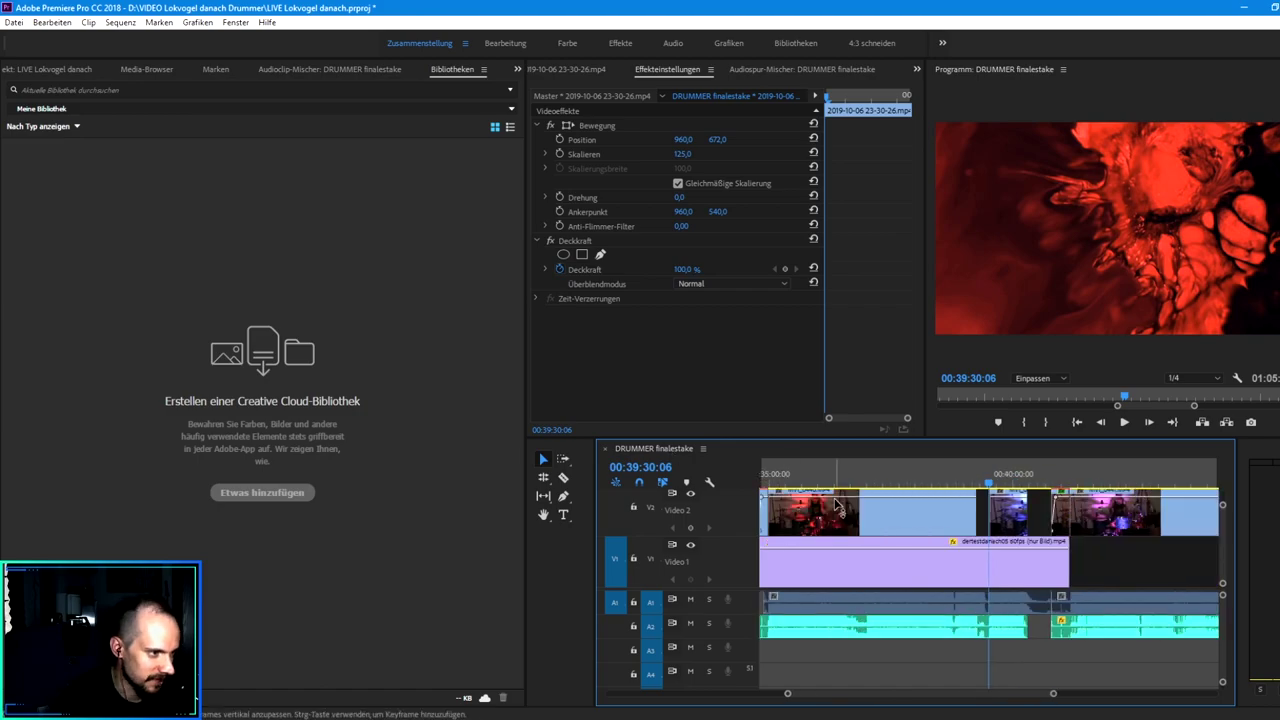
# Select the short 2019-10-06 clip on Video 2 near 00:39:30 and adjust the colour effect applied to it
pyautogui.click(896, 477)
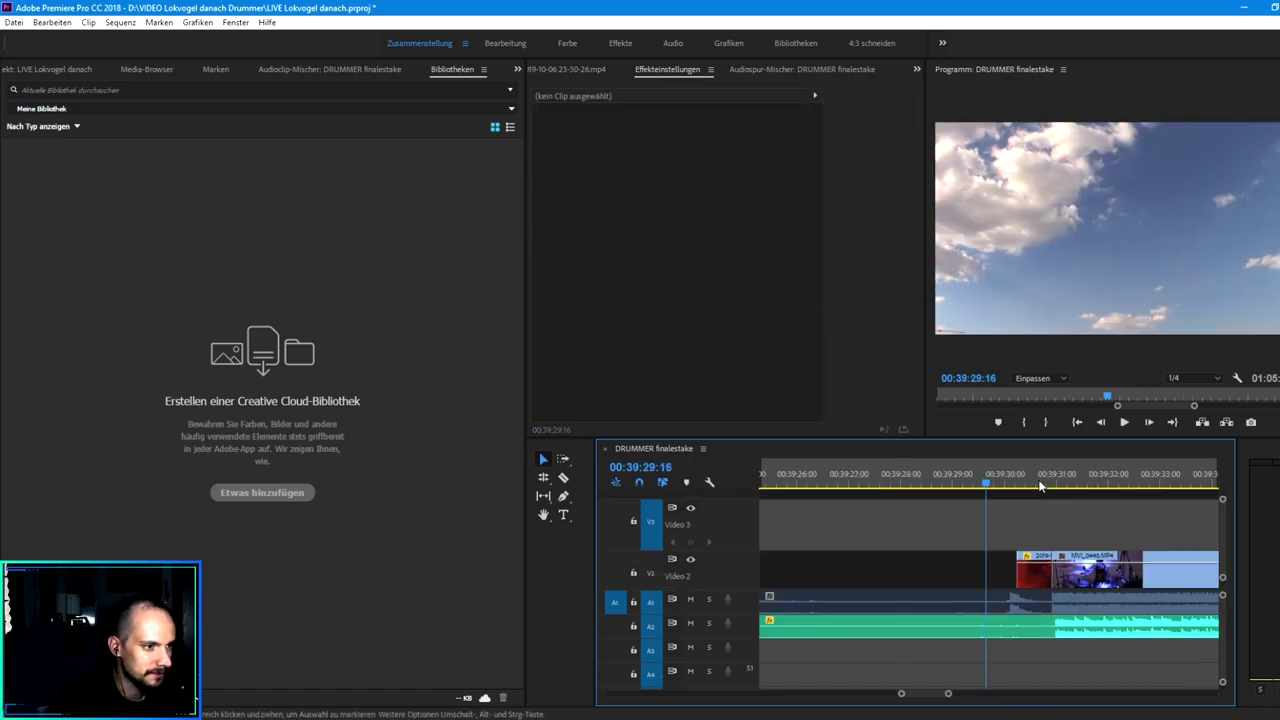
pyautogui.click(1038, 484)
pyautogui.click(1026, 585)
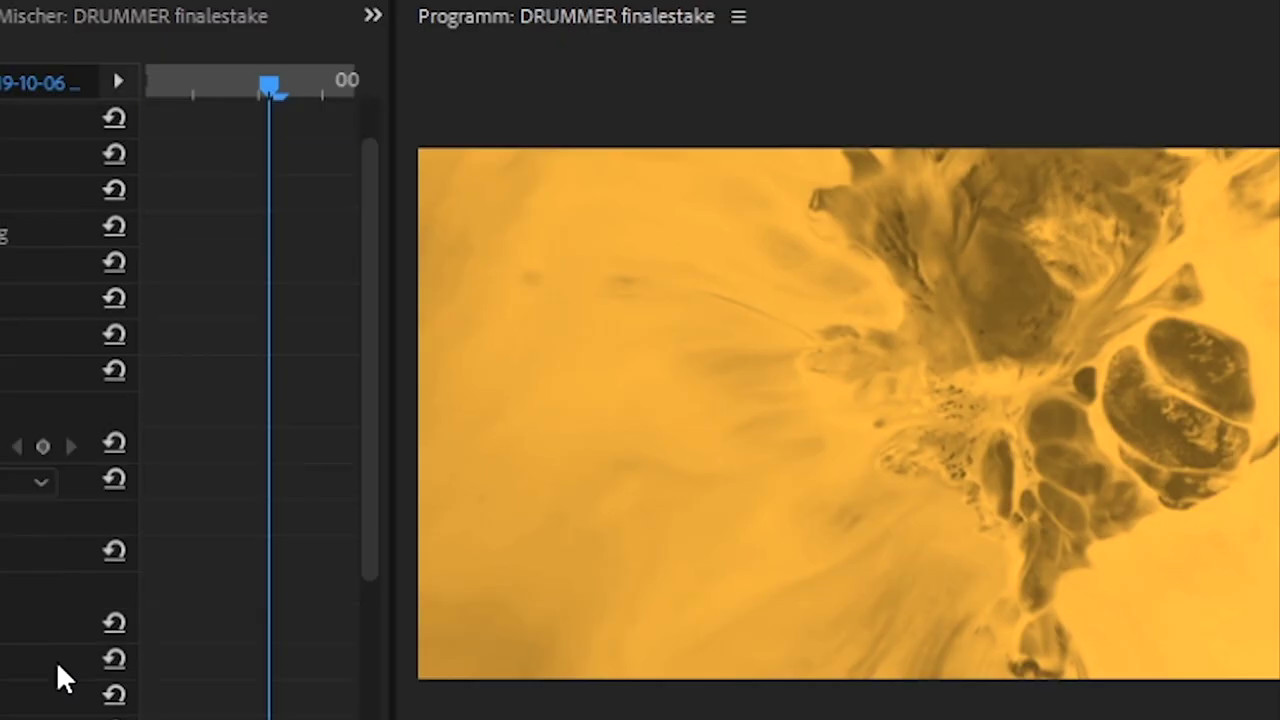
pyautogui.click(24, 699)
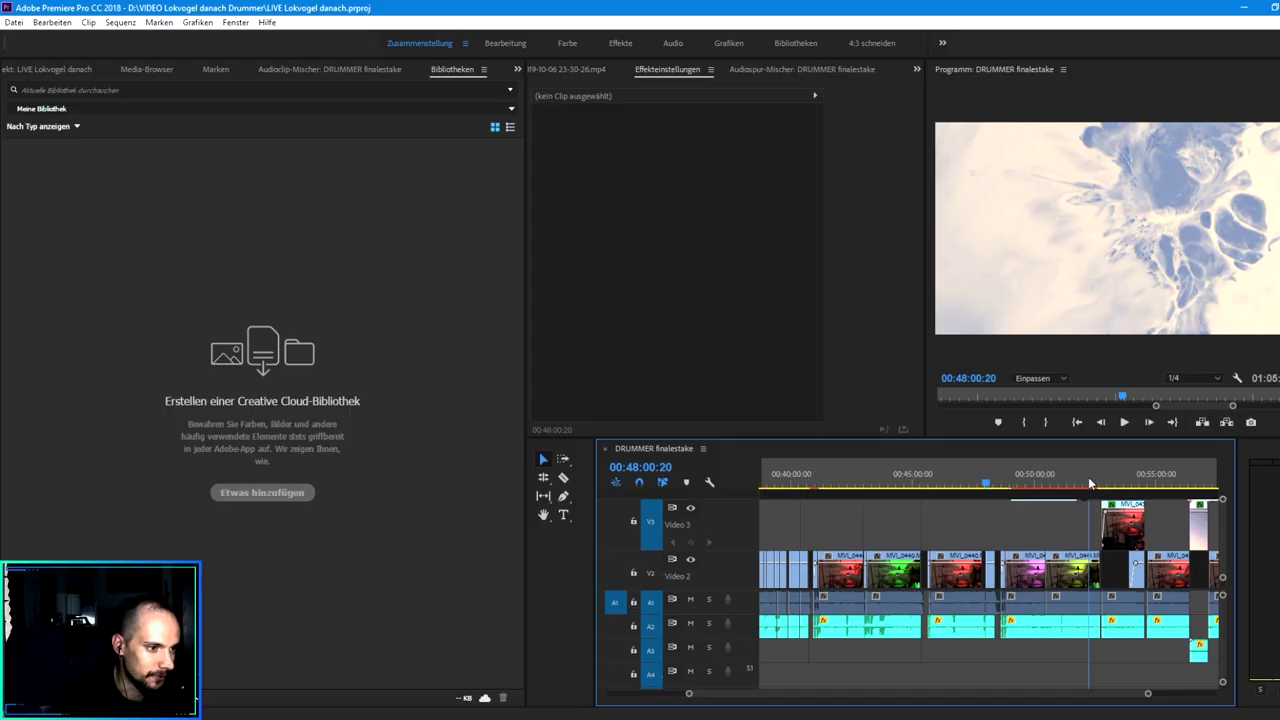
# Scale up the vortilein.png image on Video 3 at 00:48:58 to about 200
pyautogui.press('=')
pyautogui.press('=')
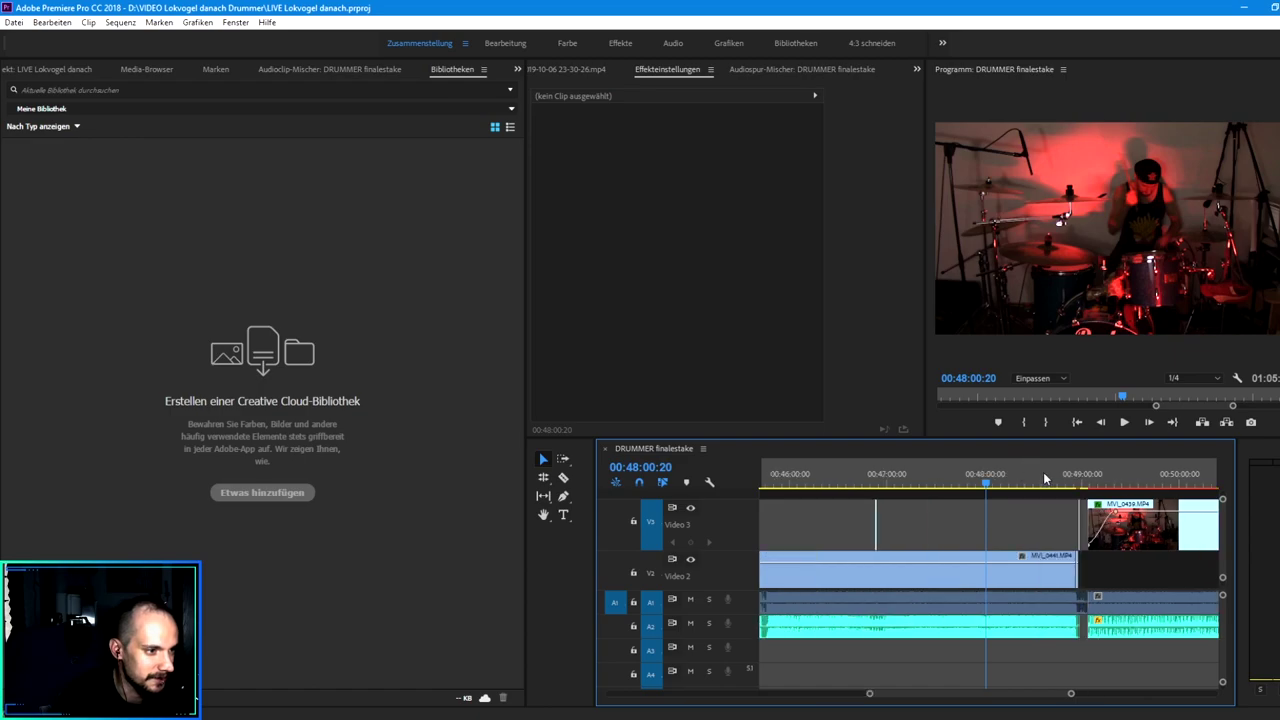
pyautogui.press('=')
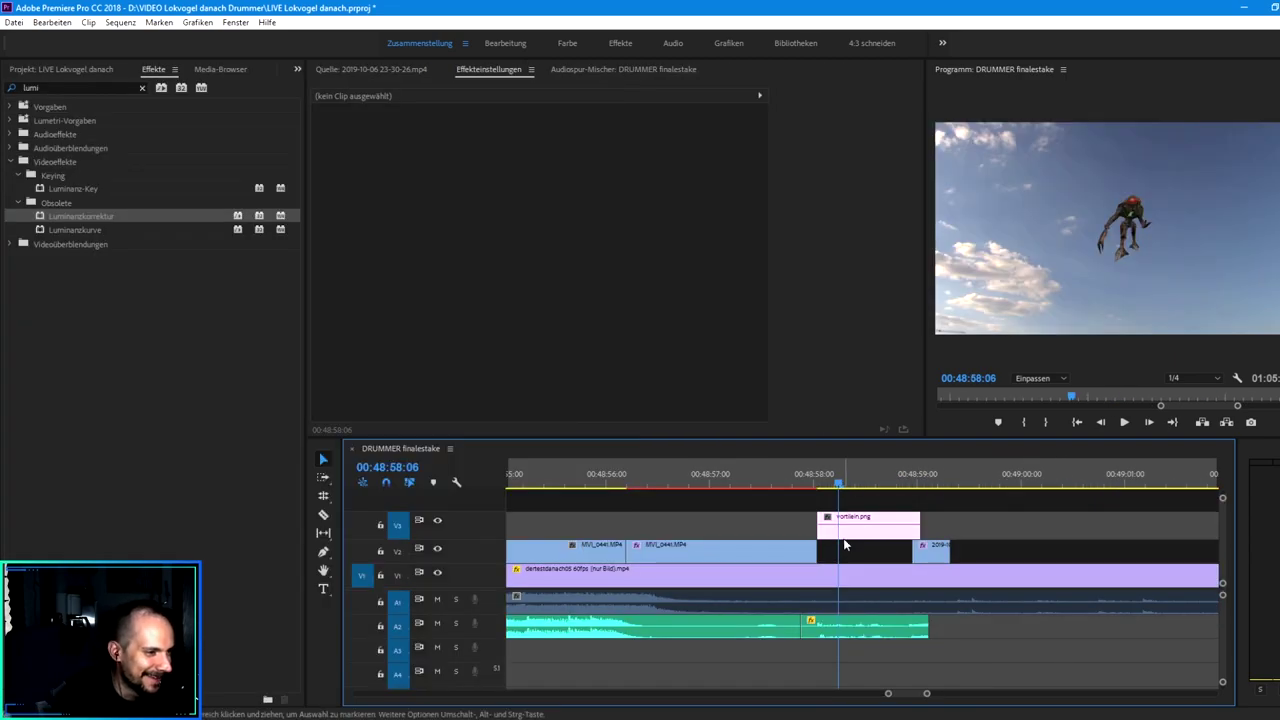
pyautogui.click(844, 537)
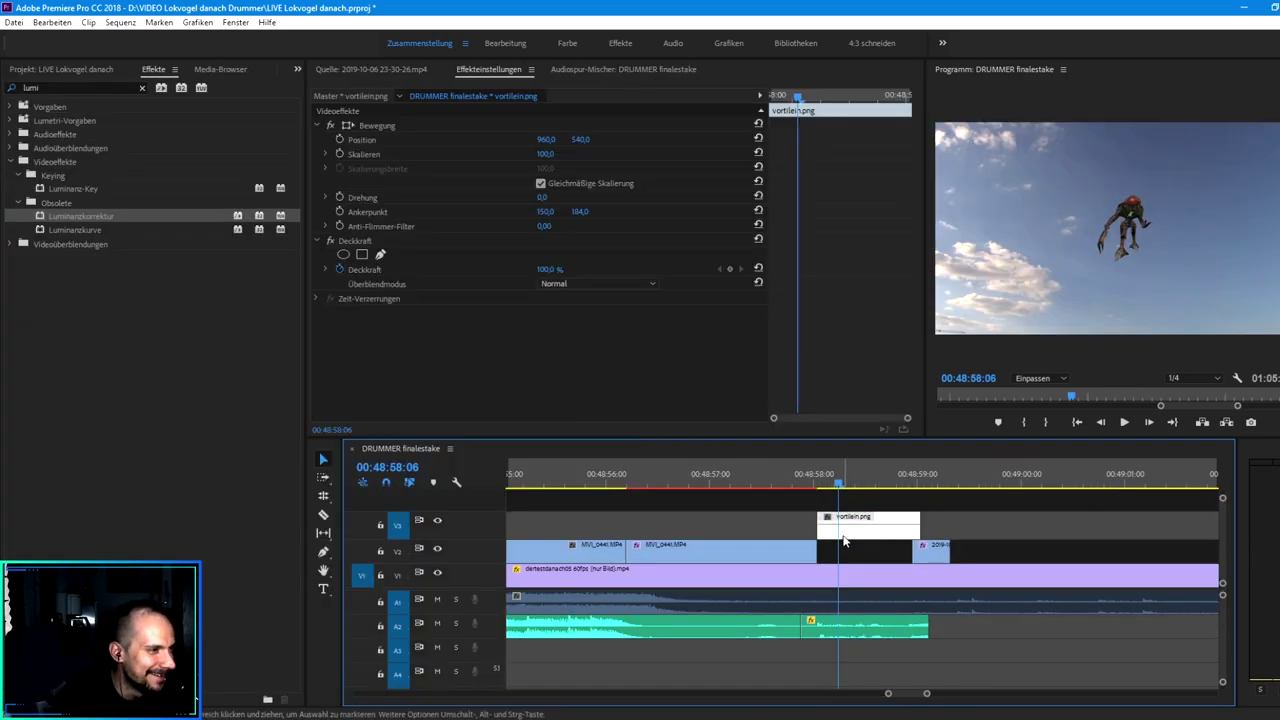
pyautogui.click(546, 153)
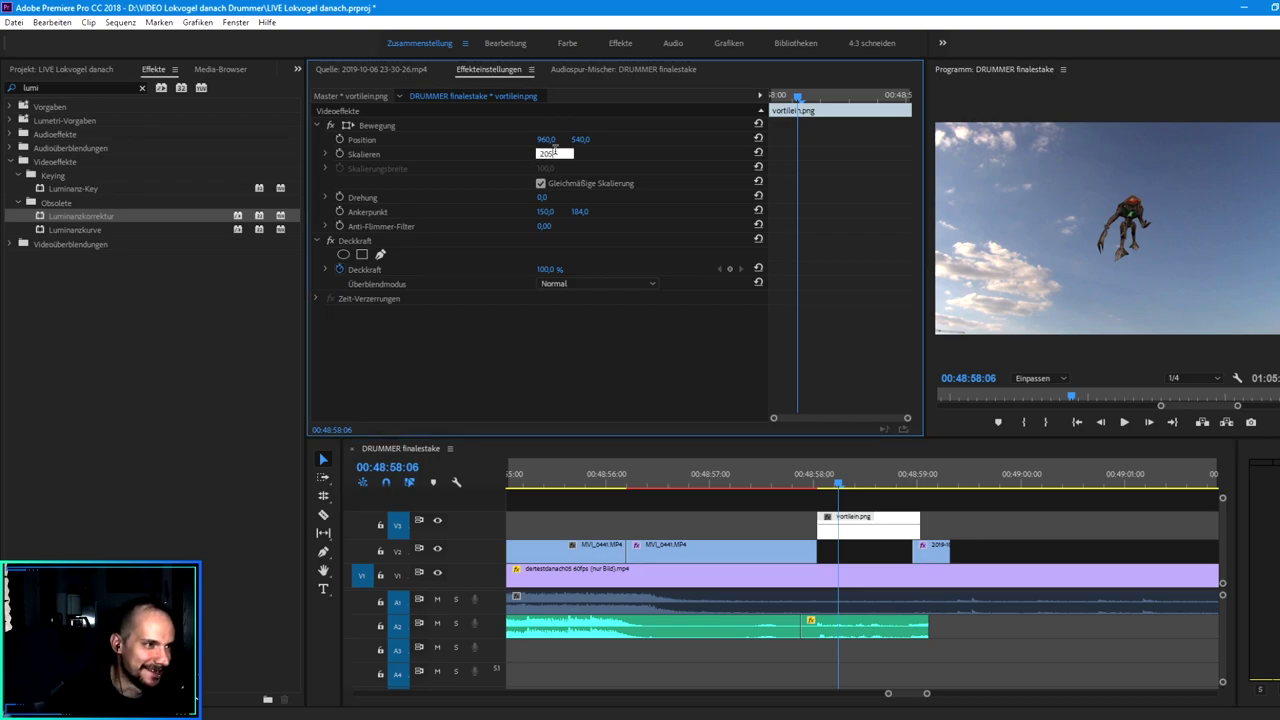
pyautogui.click(688, 481)
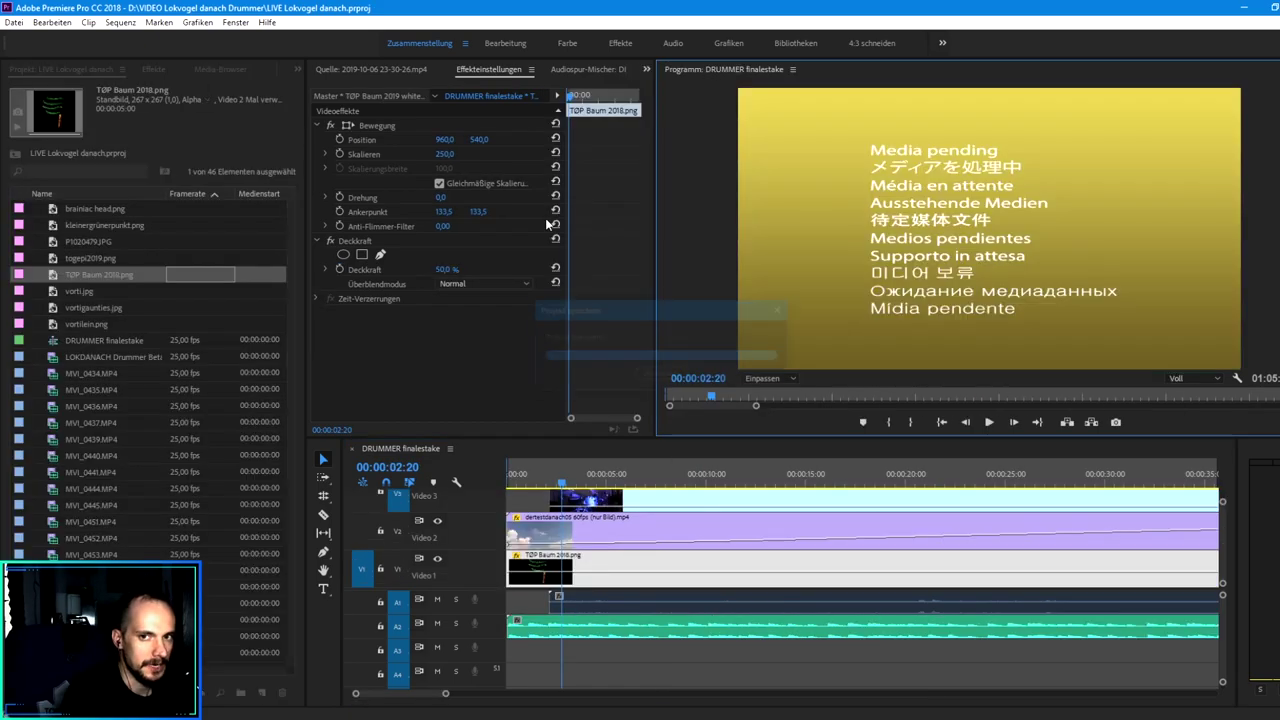
# Export the DRUMMER finalestake sequence as LOKDANACH Drummer FINAL 01.mp4
pyautogui.moveTo(538, 483); pyautogui.dragTo(519, 502)
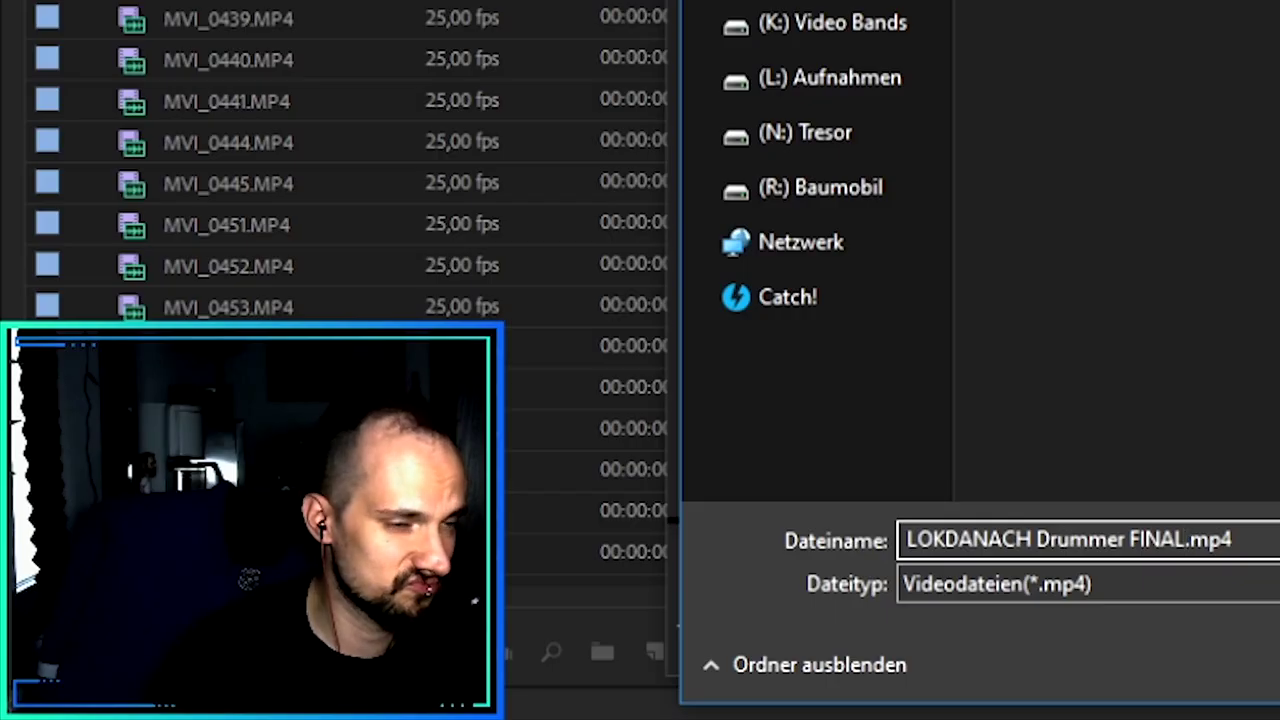
pyautogui.write('01')
pyautogui.press('Return')
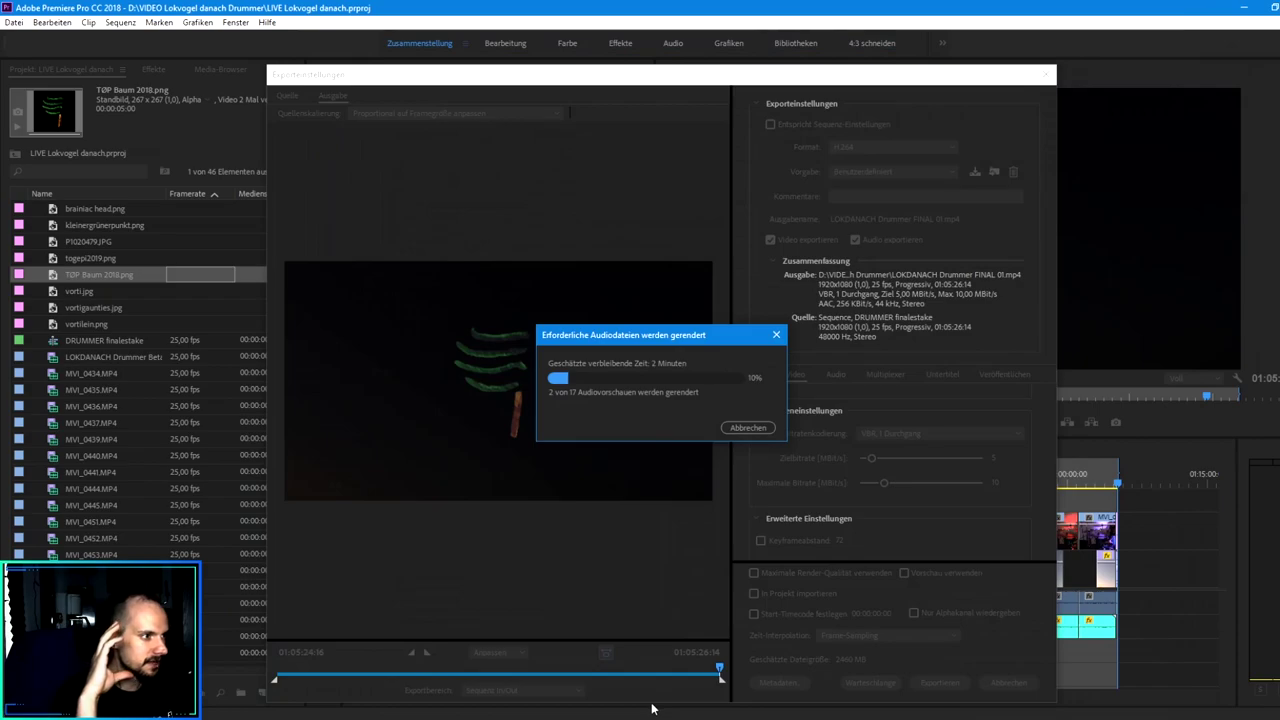
# Bring up the danach TO-DO Oktober 2019.txt notes in the text editor
pyautogui.moveTo(499, 717)
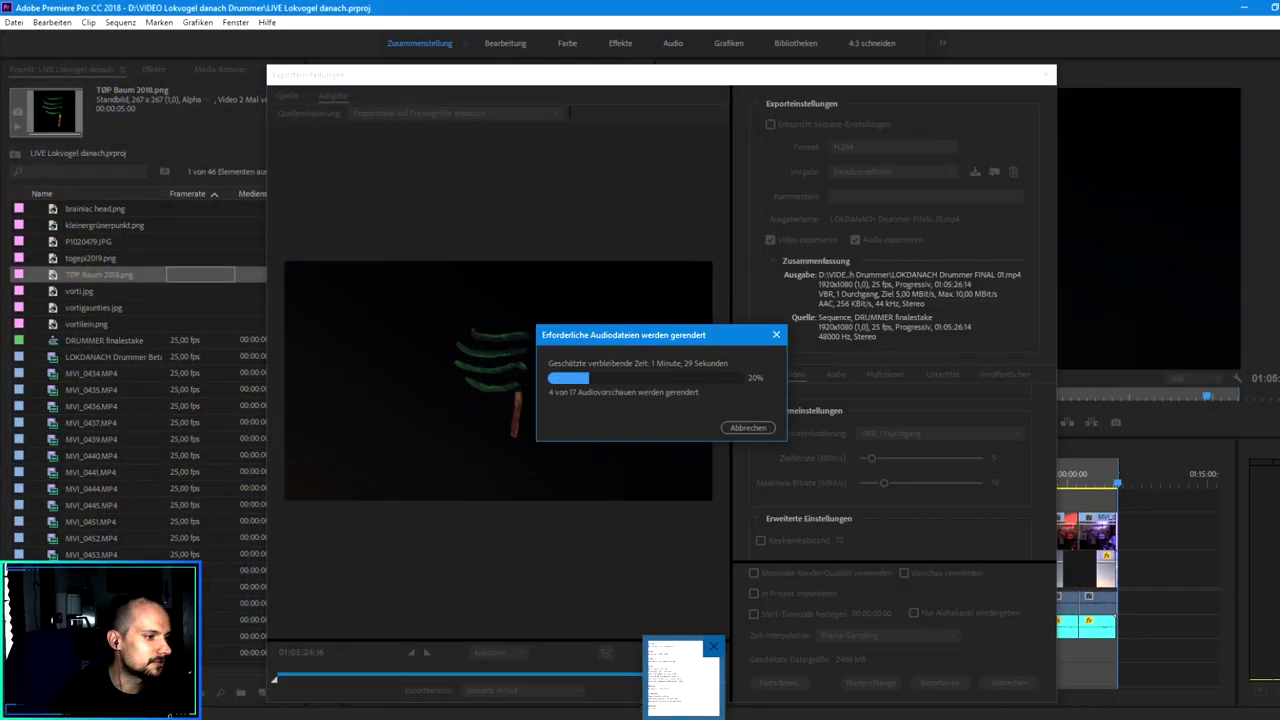
pyautogui.click(678, 680)
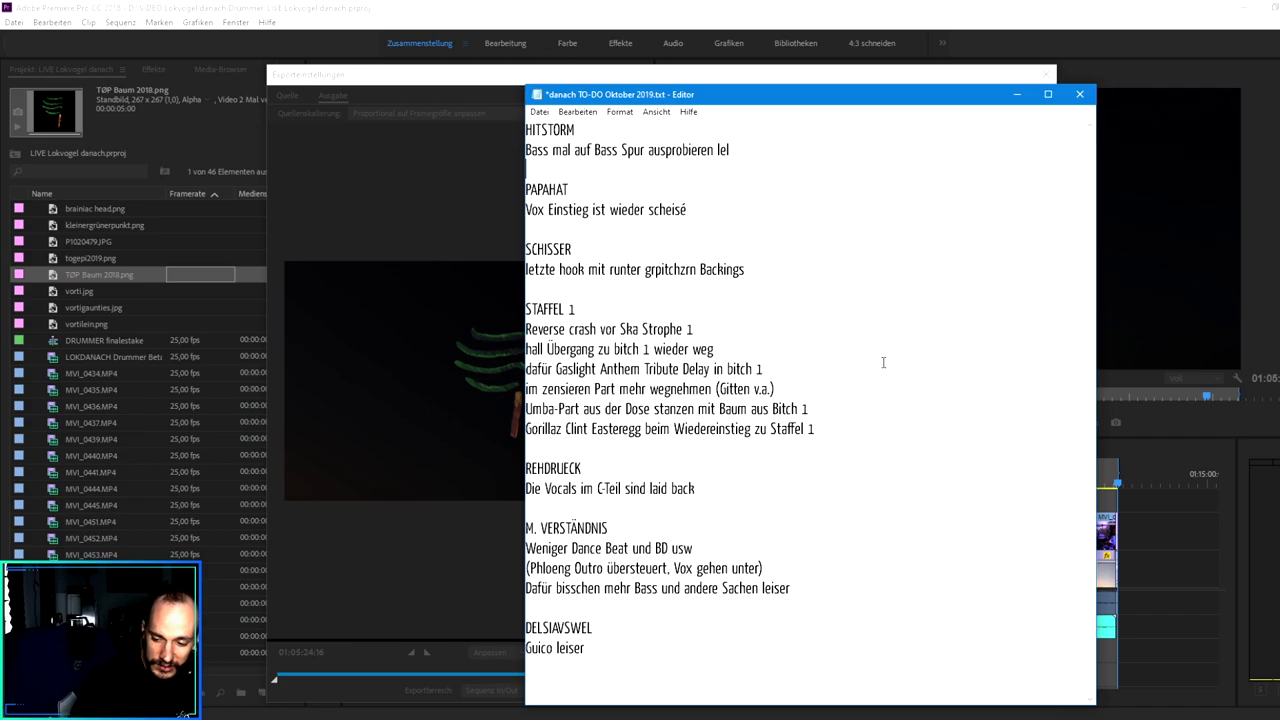
# Delete the HITSTORM entry with its bass note from the to-do notes
pyautogui.moveTo(733, 150); pyautogui.dragTo(410, 90)
pyautogui.press('Delete')
pyautogui.press('Delete')
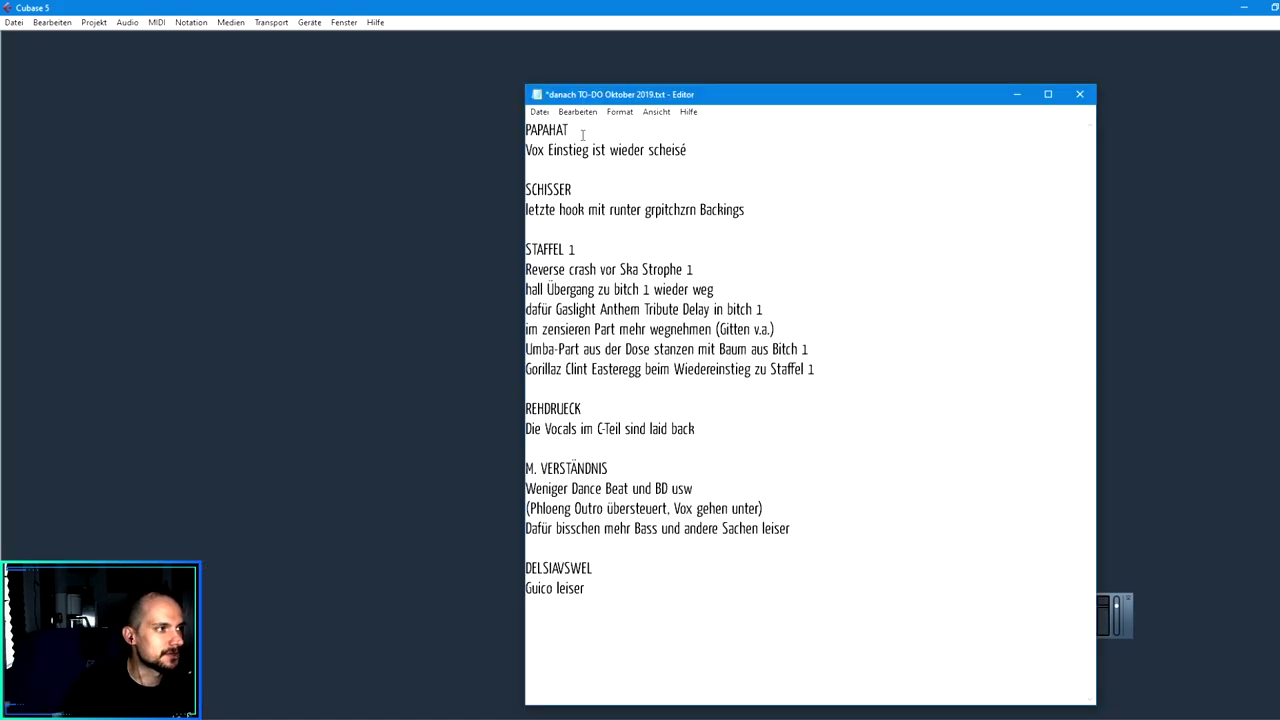
pyautogui.moveTo(699, 151); pyautogui.dragTo(410, 153)
pyautogui.click(586, 150)
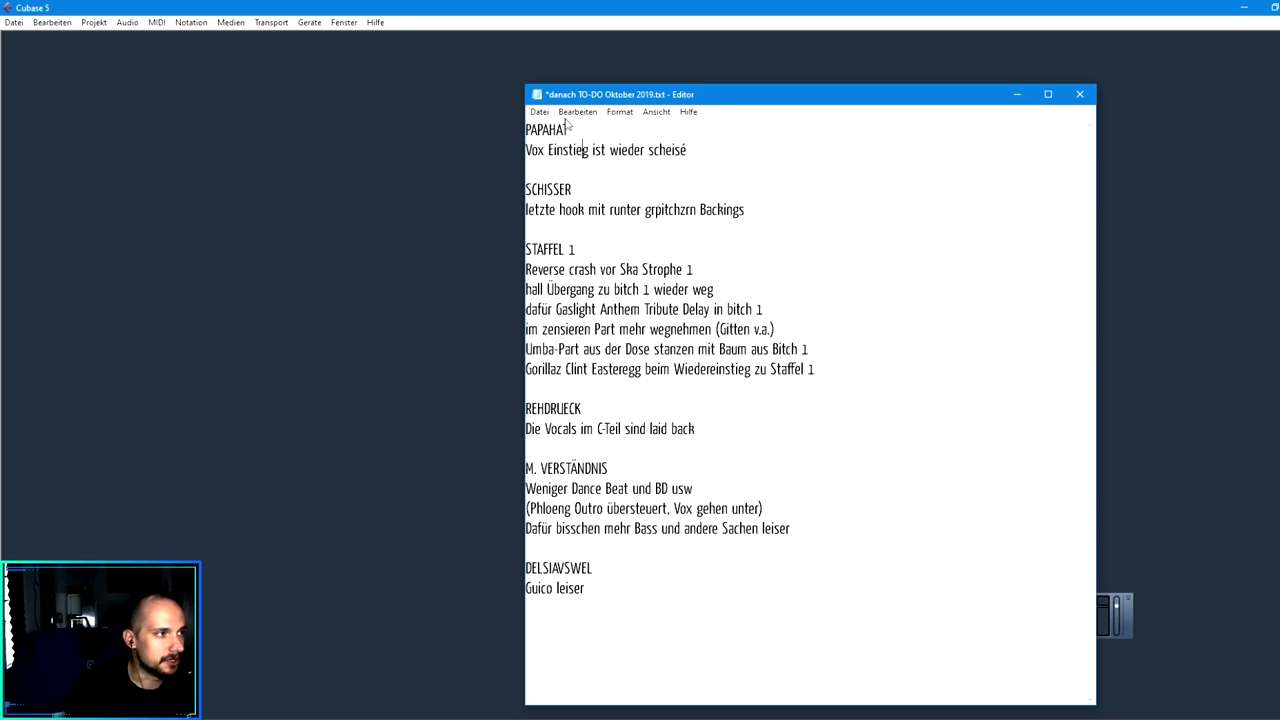
# Switch to Cubase and open the PAPAHATGESAGT Album Version project from the Papa hat gesagt folder
pyautogui.click(526, 6)
pyautogui.click(12, 22)
pyautogui.click(55, 66)
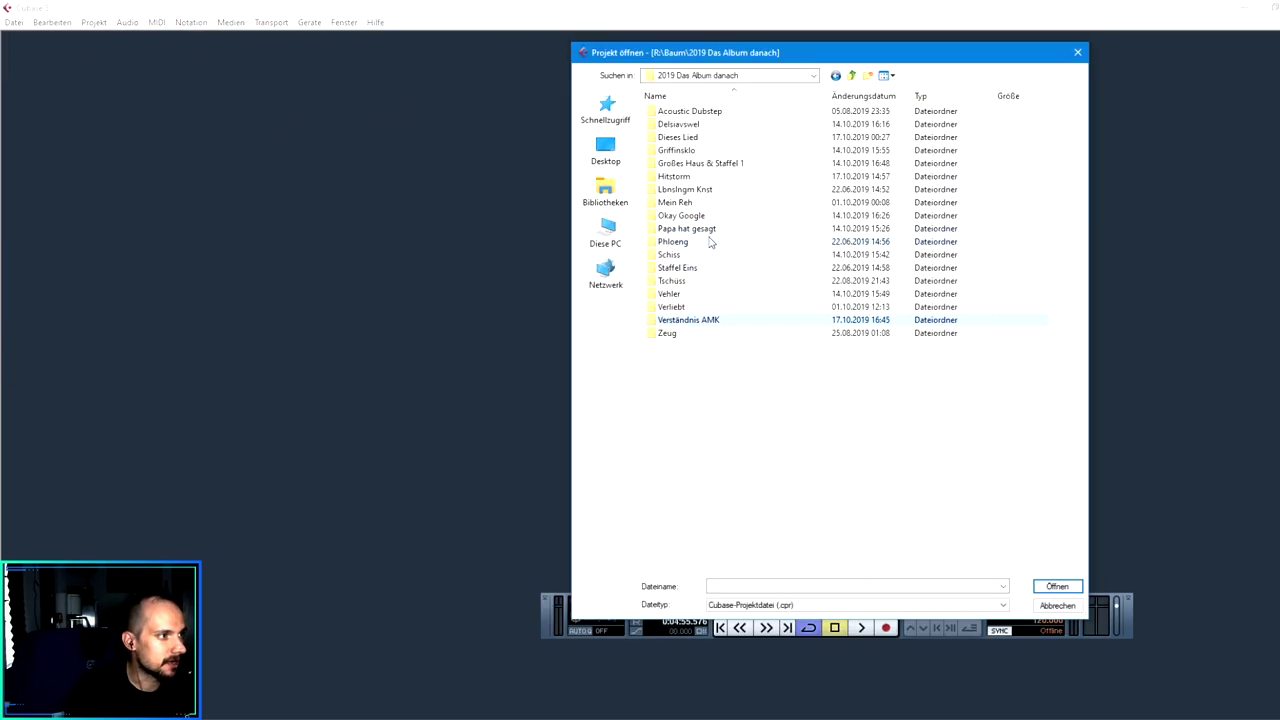
pyautogui.doubleClick(700, 229)
pyautogui.doubleClick(691, 174)
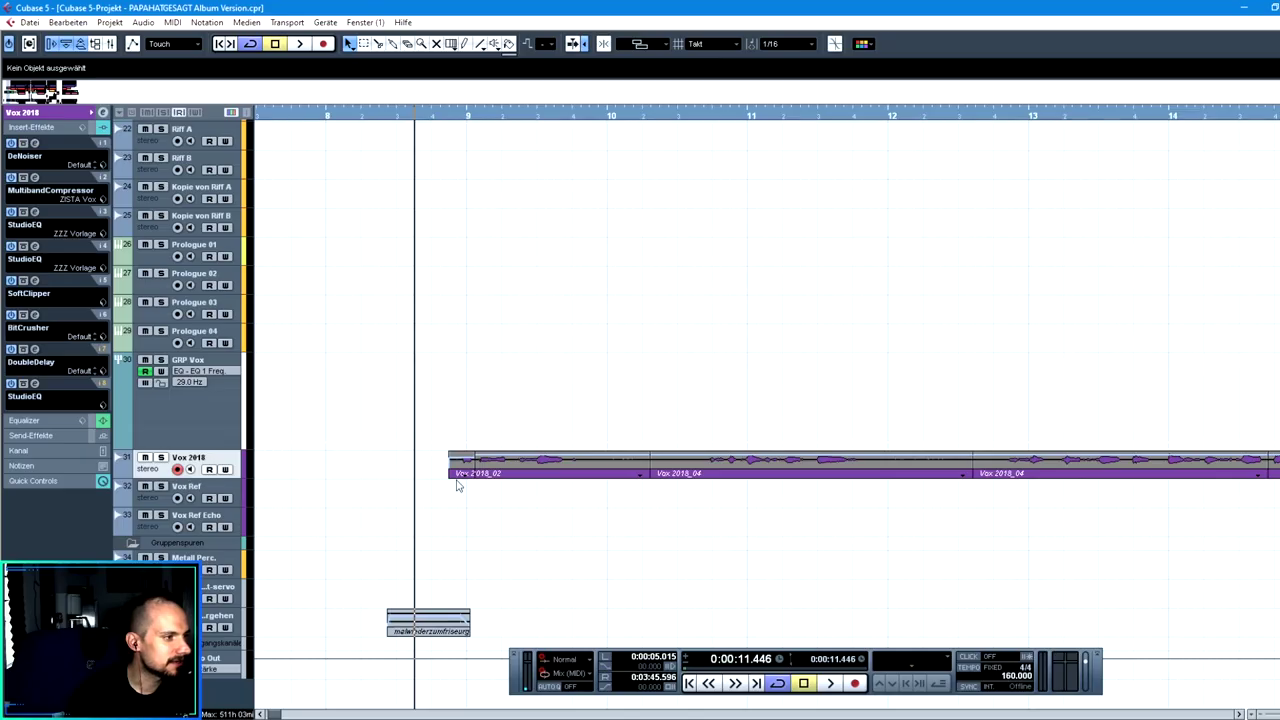
# Set the volume of the short first vocal event before bar 9 on Vox 2018 to -2.00 dB and play the passage
pyautogui.click(460, 468)
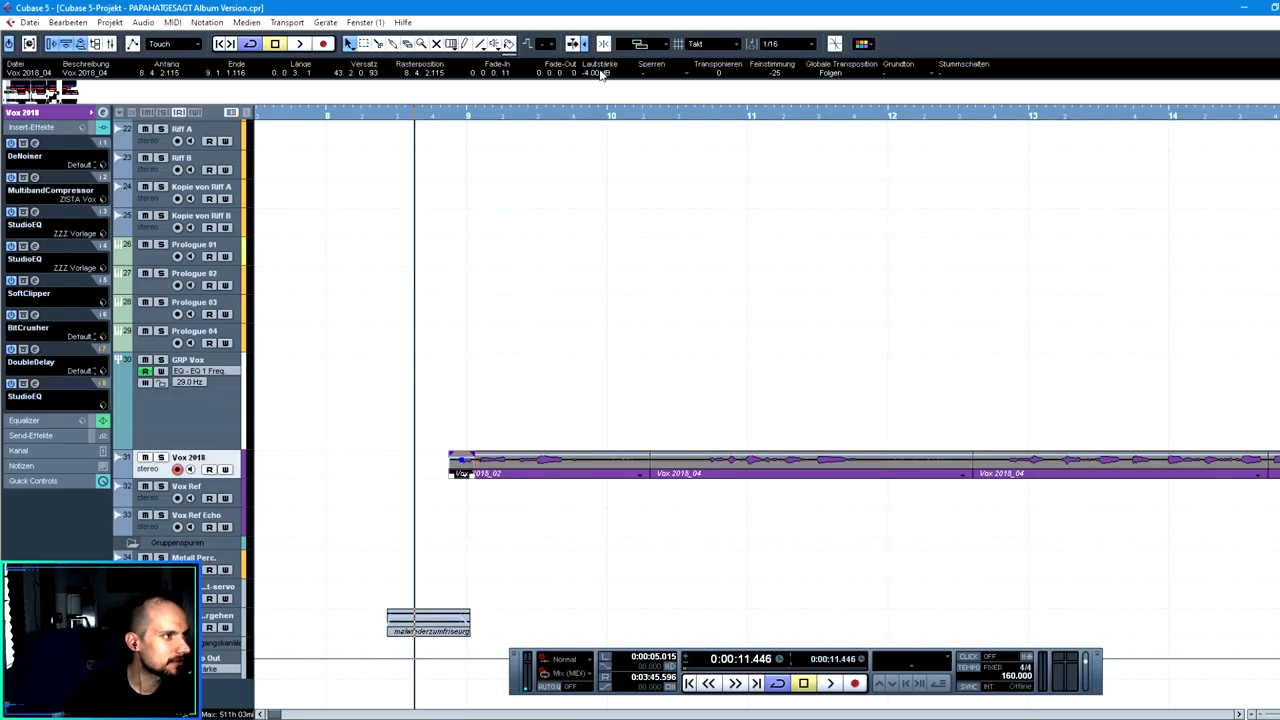
pyautogui.press('space')
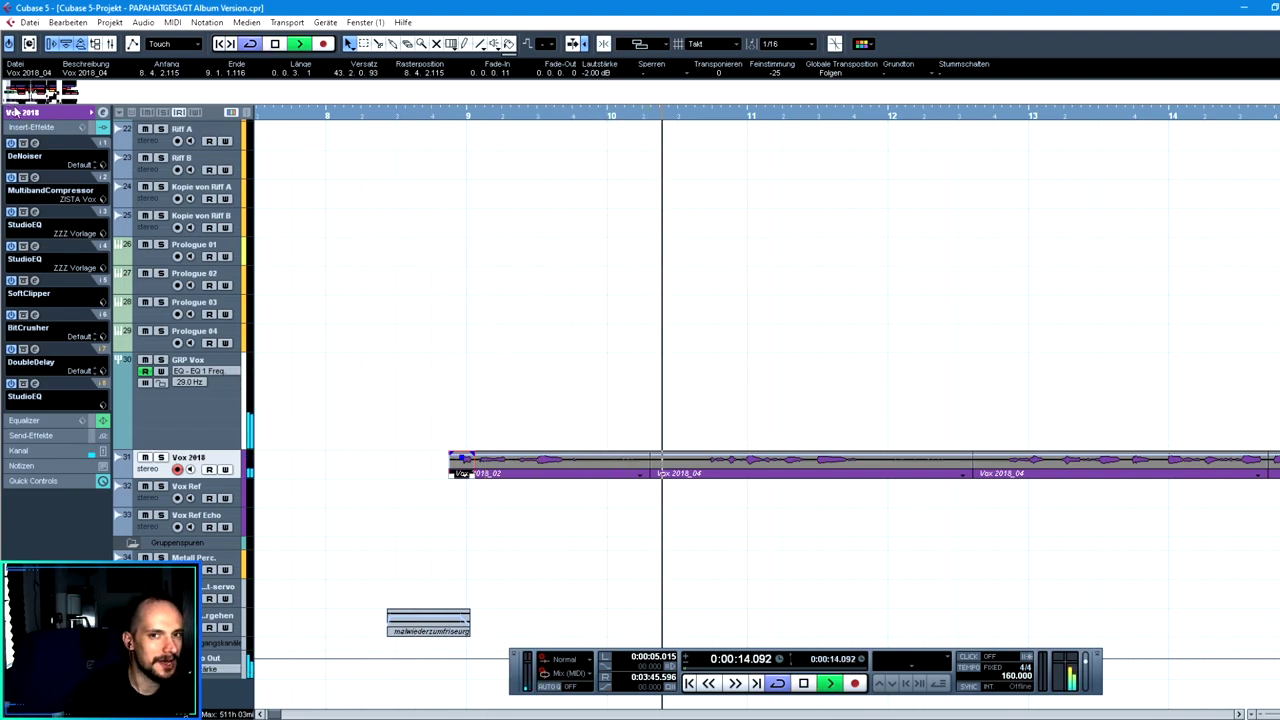
pyautogui.click(11, 107)
pyautogui.moveTo(11, 102); pyautogui.dragTo(16, 101)
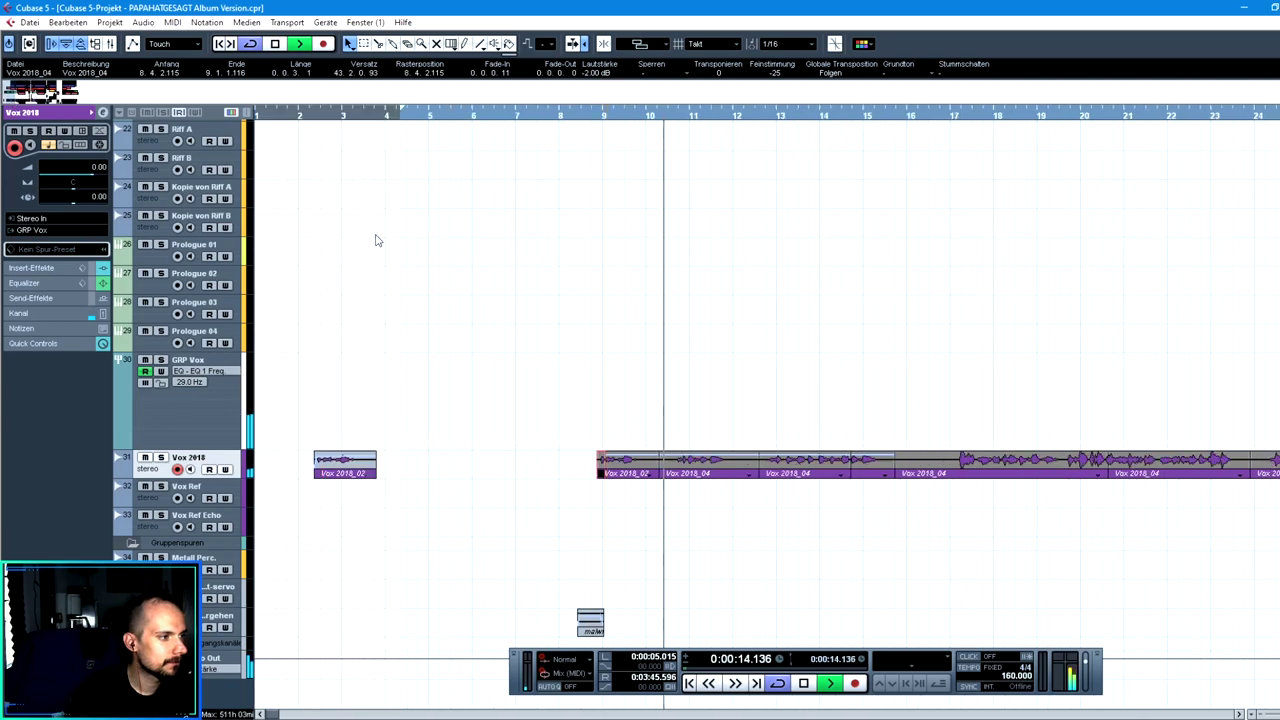
pyautogui.press('space')
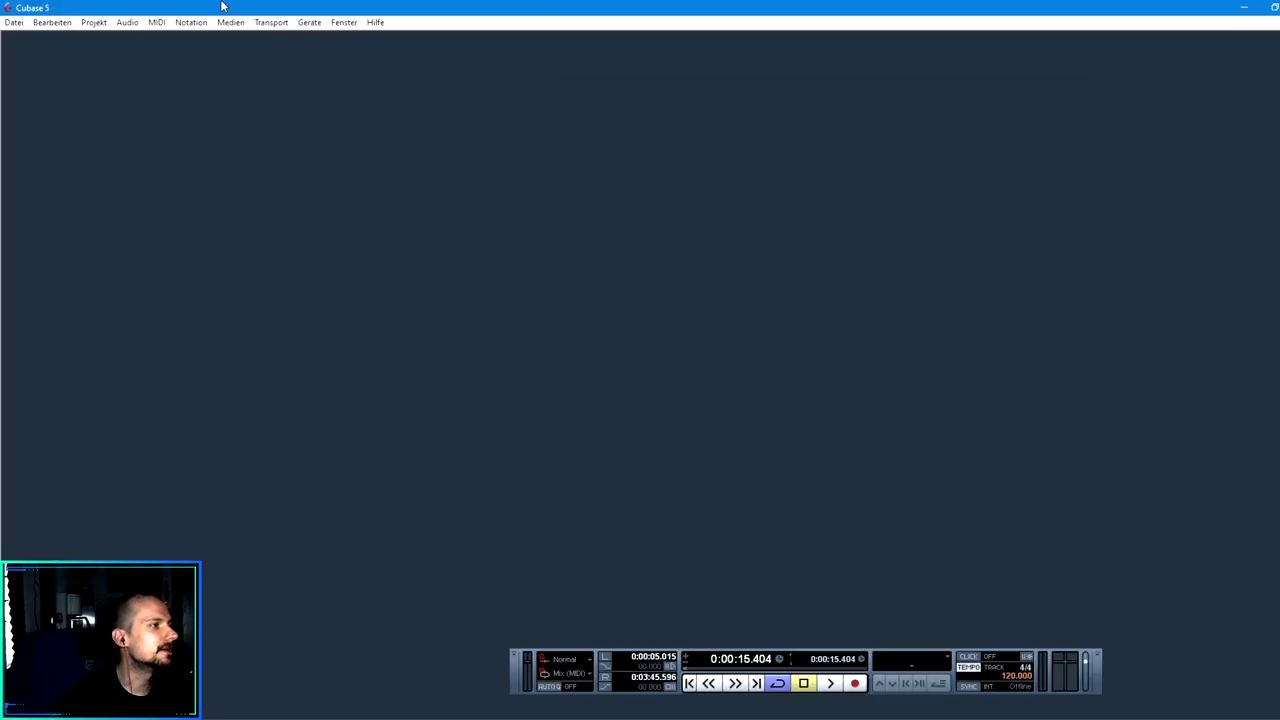
# Open the THE SCHISSER project, play its last section around bars 147 to 157 and look over the instrument and vocal tracks
pyautogui.click(10, 22)
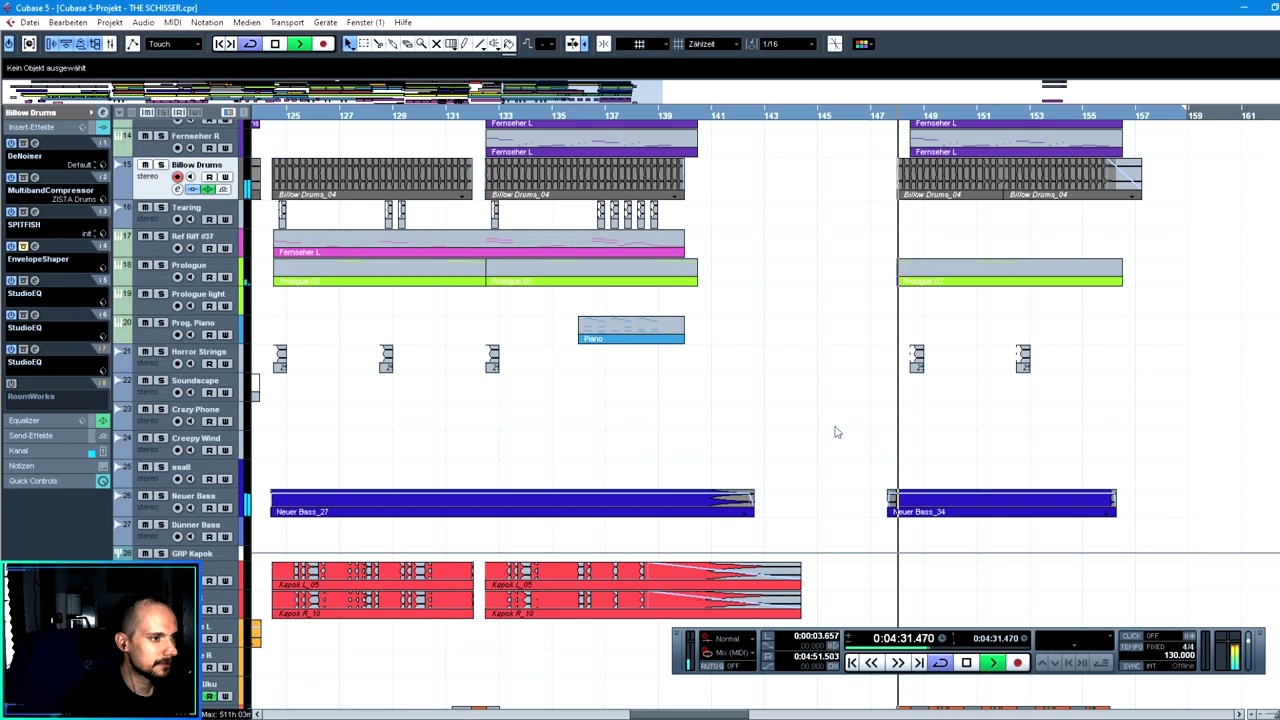
pyautogui.scroll(-3, 837, 431)
pyautogui.scroll(-2, 837, 431)
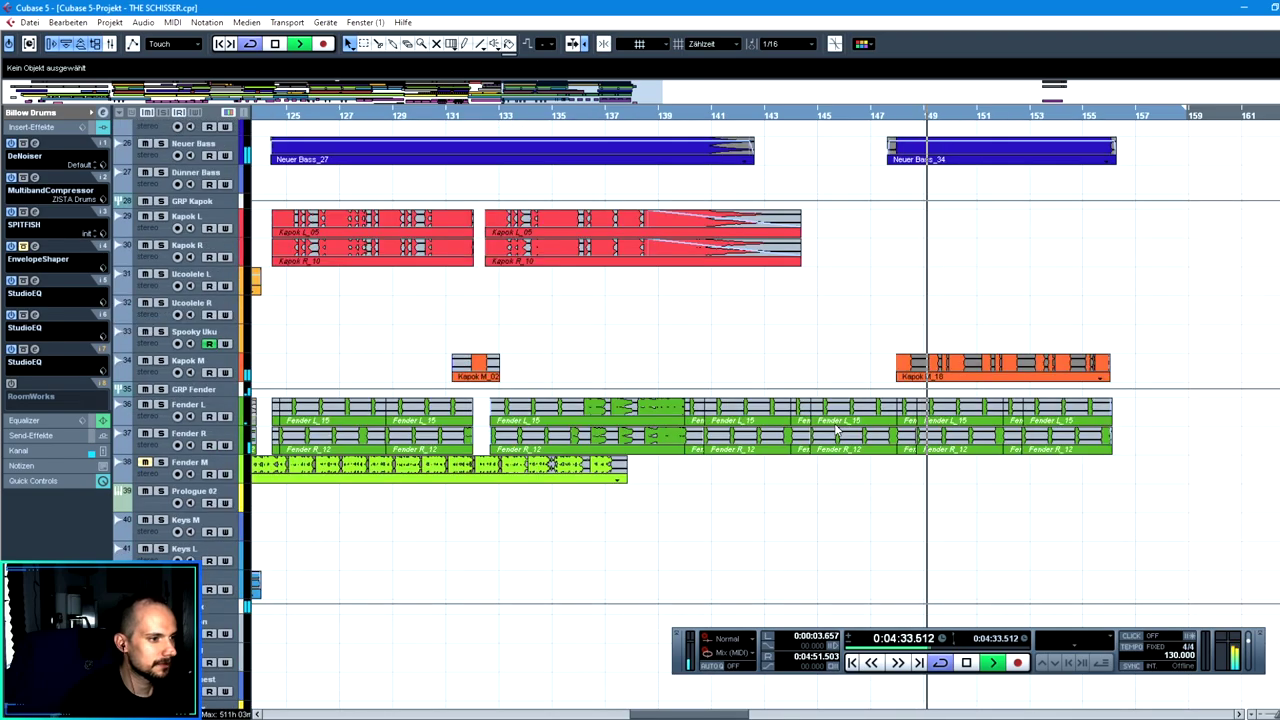
pyautogui.scroll(7, 837, 430)
pyautogui.scroll(-15, 837, 430)
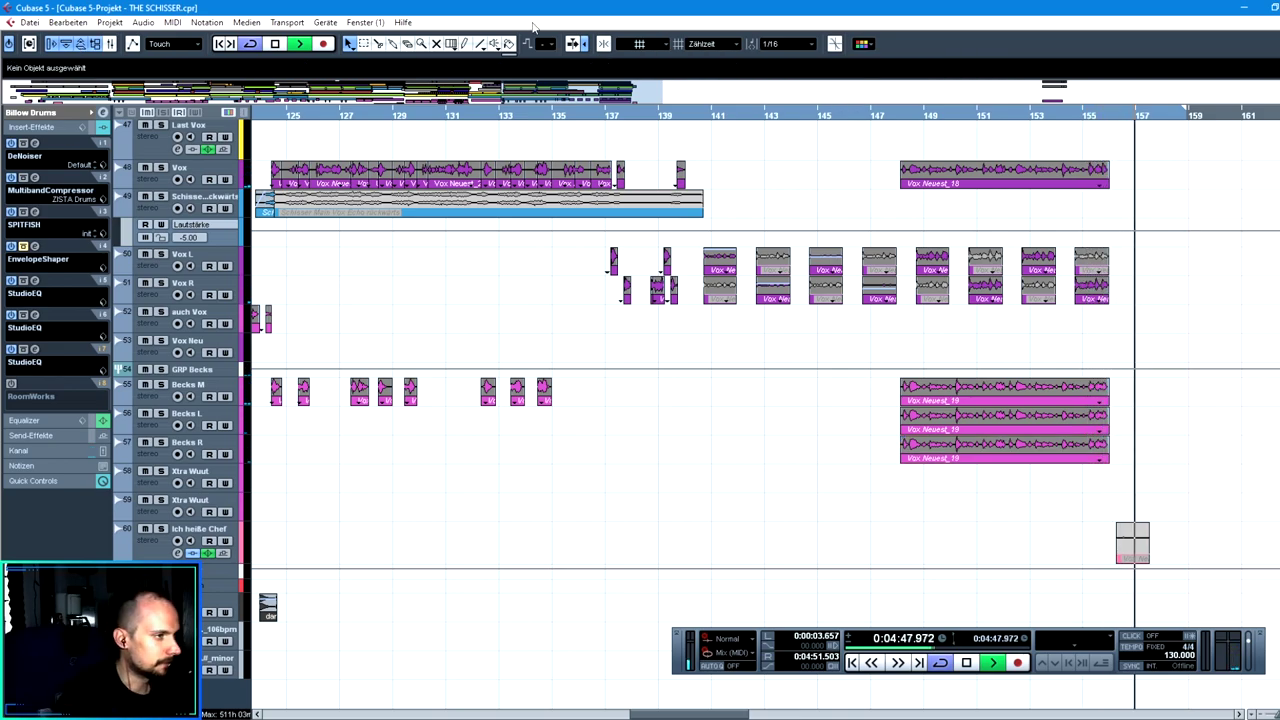
pyautogui.press('space')
pyautogui.click(604, 408)
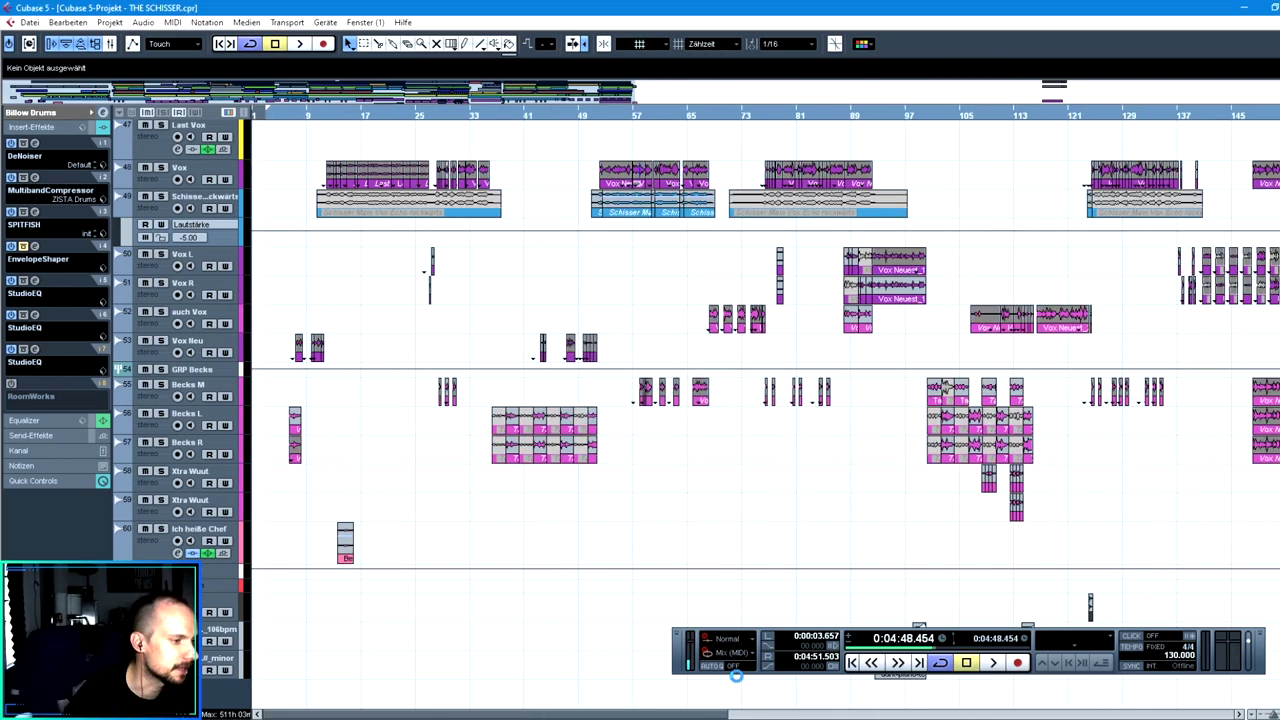
# Select the first two lines under M. VERSTÄNDNIS in the to-do notes and open the STAFFEL EINS (Album Version) project in Cubase
pyautogui.hotkey('alt', 'Tab')
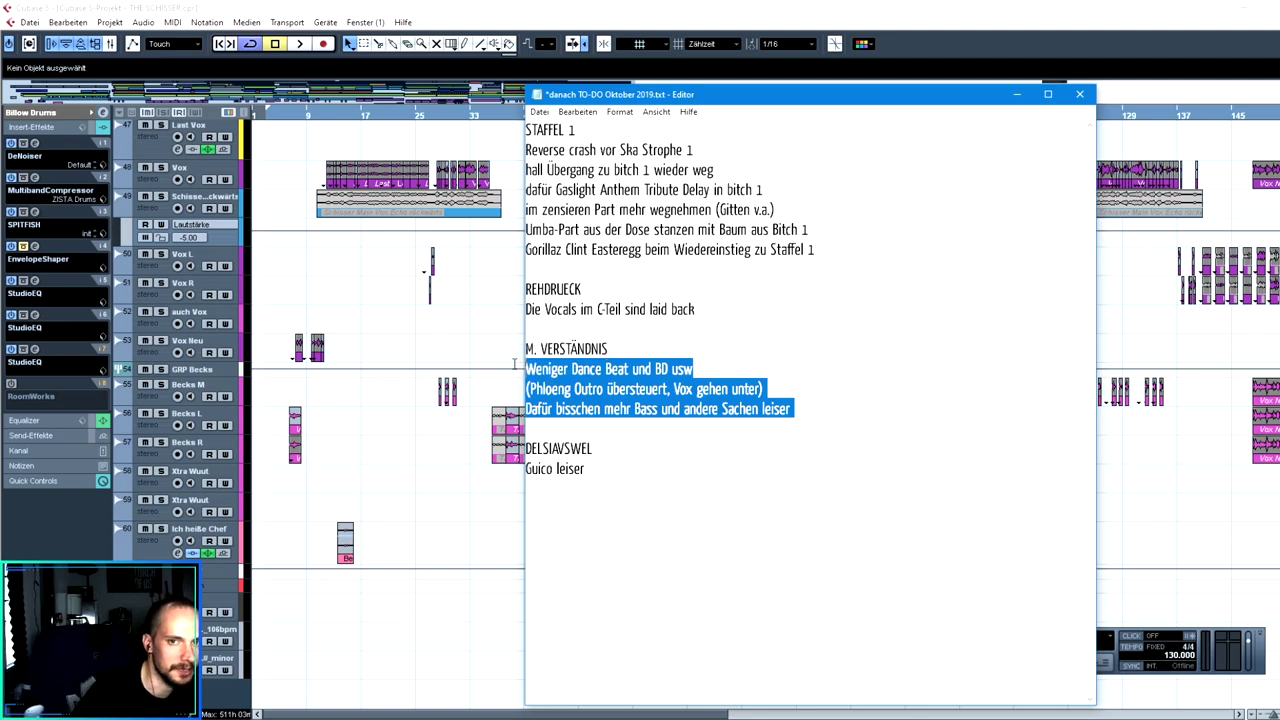
pyautogui.moveTo(774, 384); pyautogui.dragTo(451, 355)
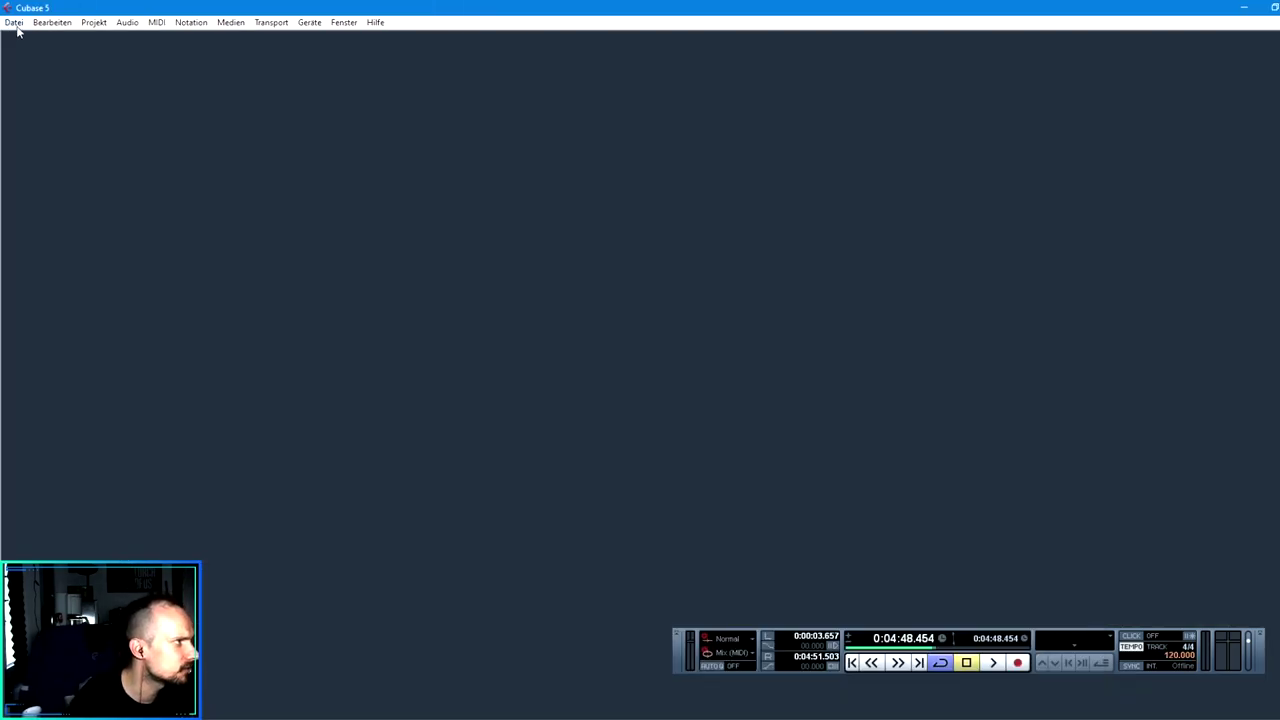
pyautogui.click(15, 23)
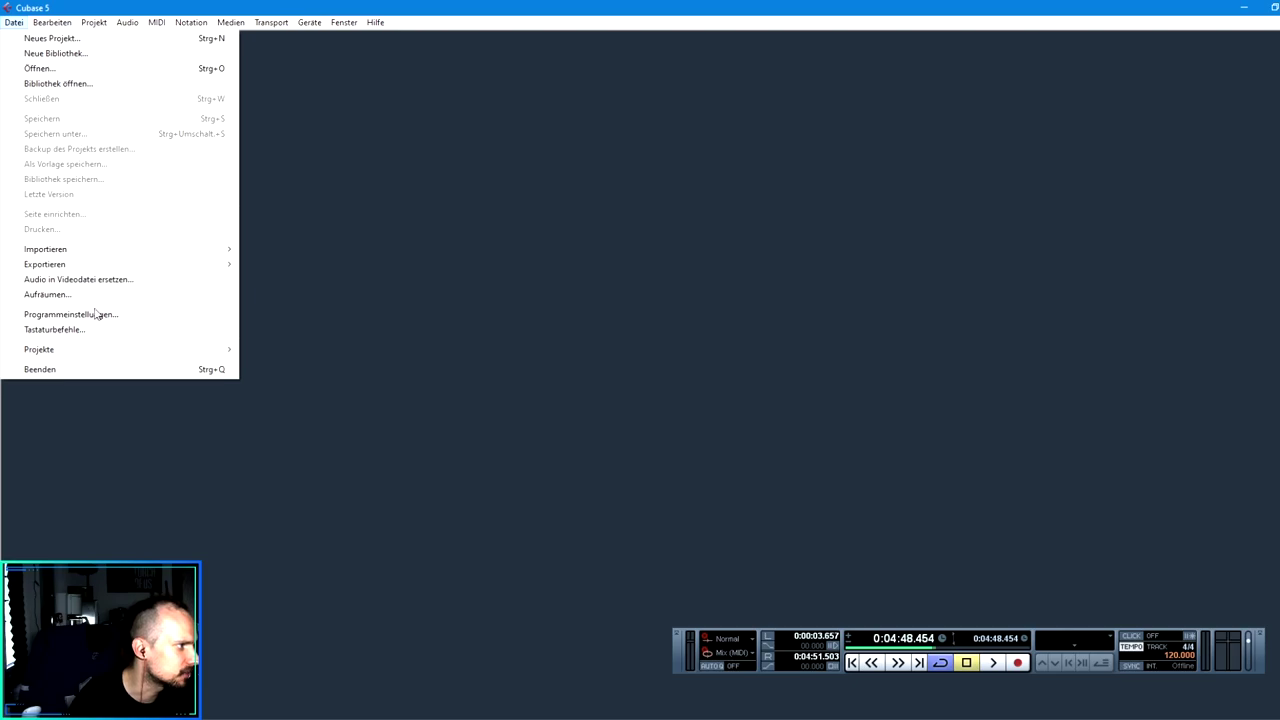
pyautogui.click(40, 66)
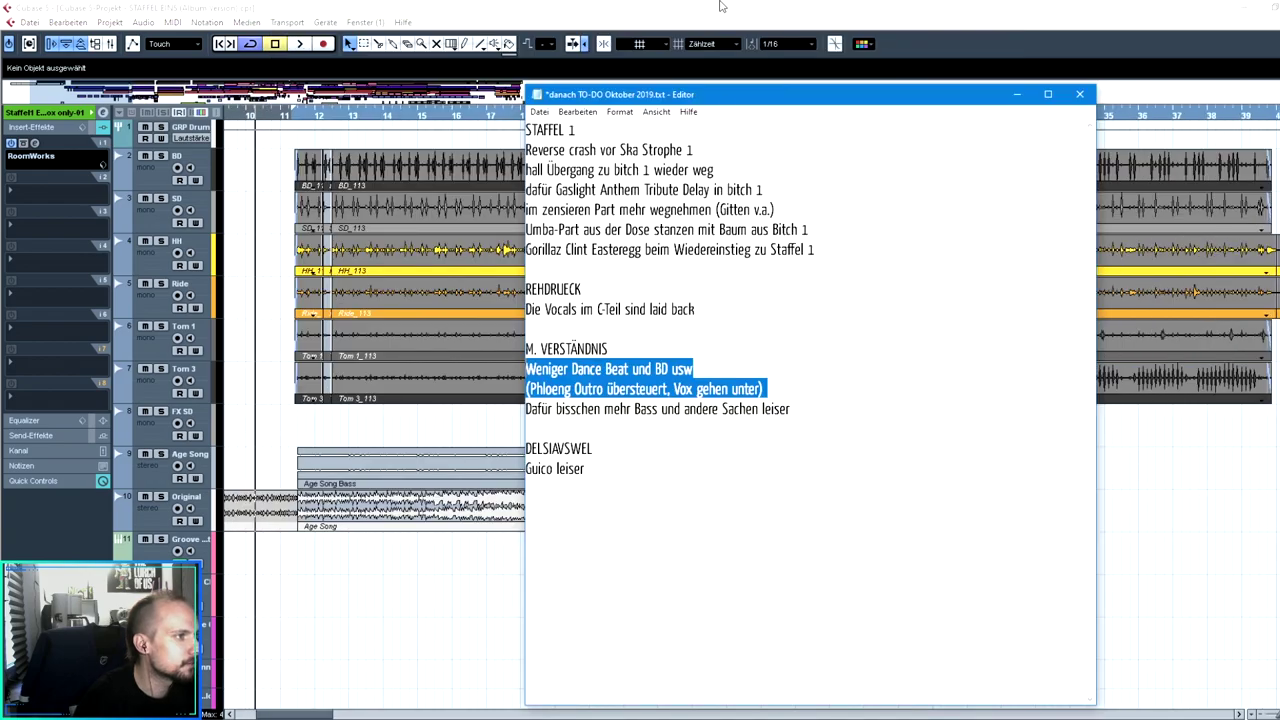
pyautogui.click(720, 6)
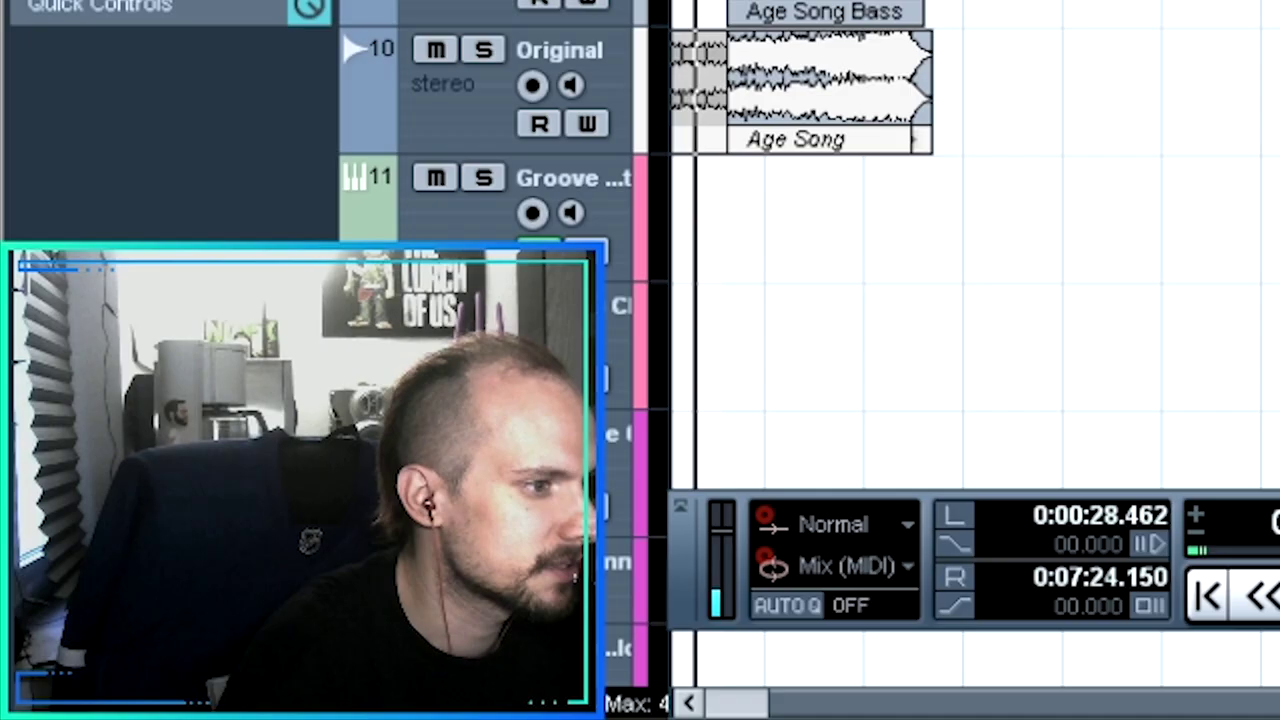
# Switch to File Explorer and open the Verständnis AMK folder inside 2019 Das Album danach
pyautogui.press('h')
pyautogui.press('h')
pyautogui.press('h')
pyautogui.press('h')
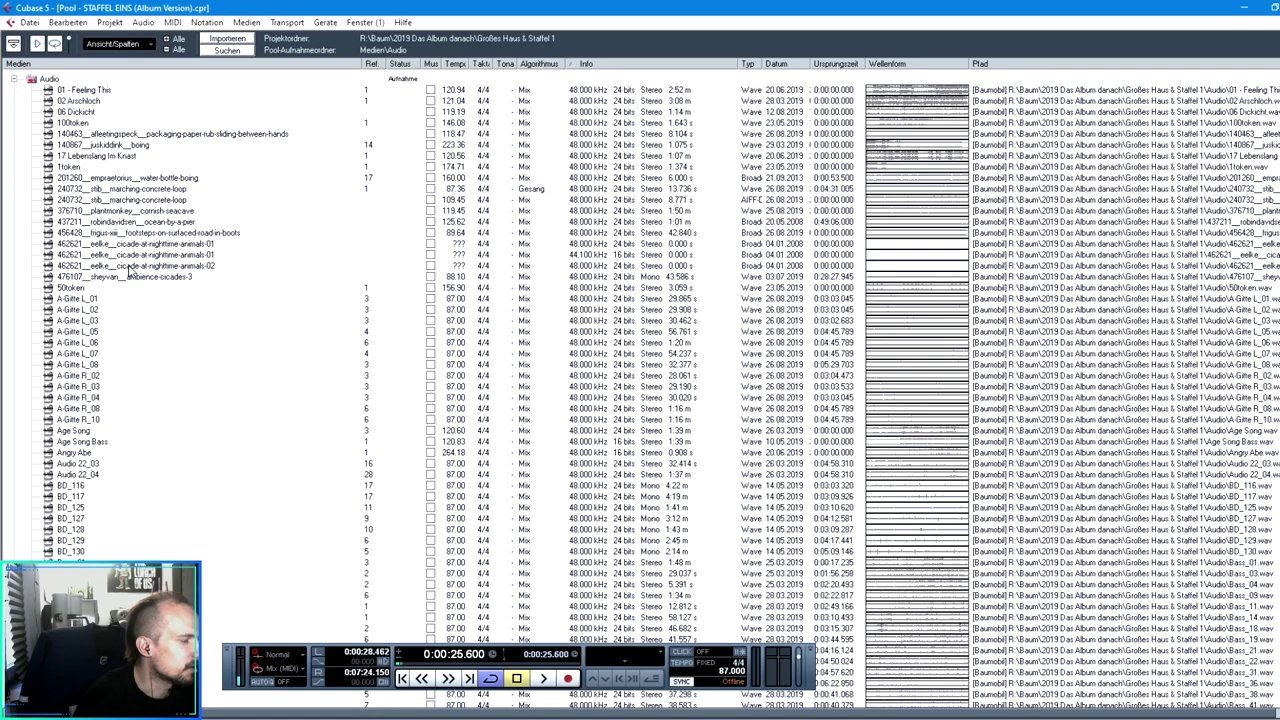
pyautogui.hotkey('alt', 'Tab')
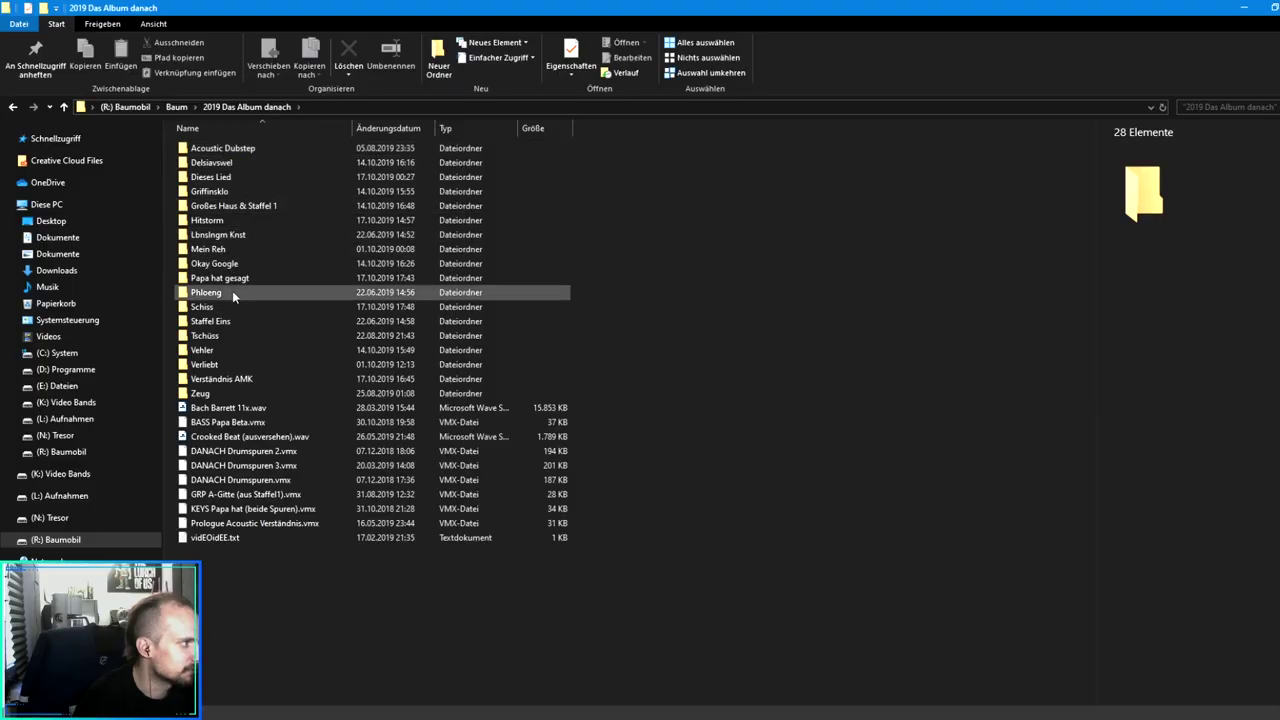
pyautogui.doubleClick(232, 377)
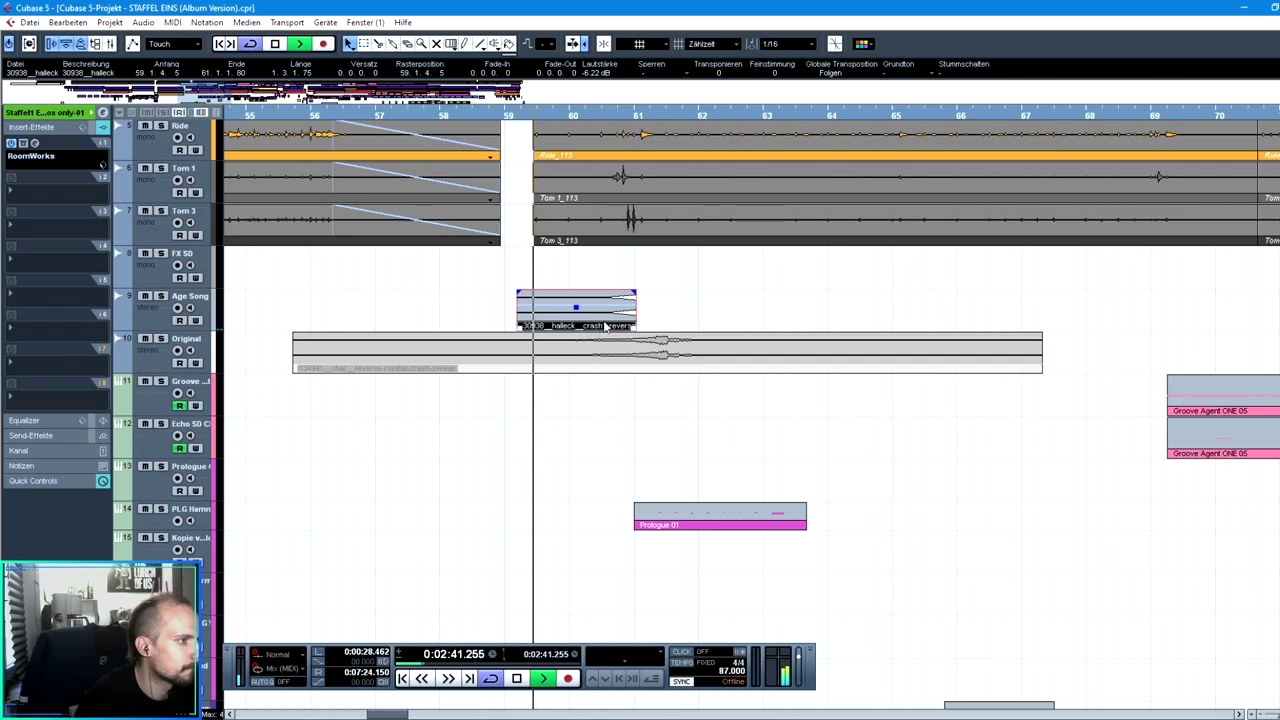
# Move the halleck reverse crash event to end on the cymbal hit just after bar 61 and set its volume to -11.00 dB
pyautogui.moveTo(598, 320); pyautogui.dragTo(602, 327)
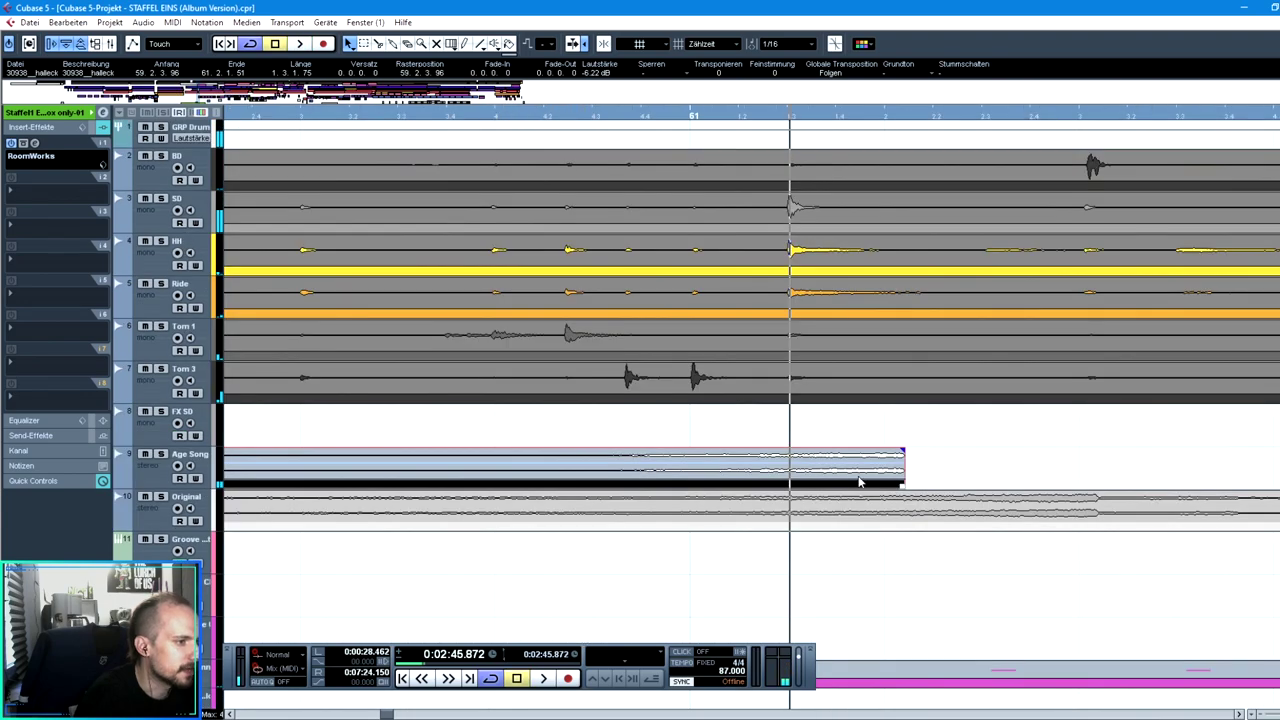
pyautogui.moveTo(860, 482); pyautogui.dragTo(746, 484)
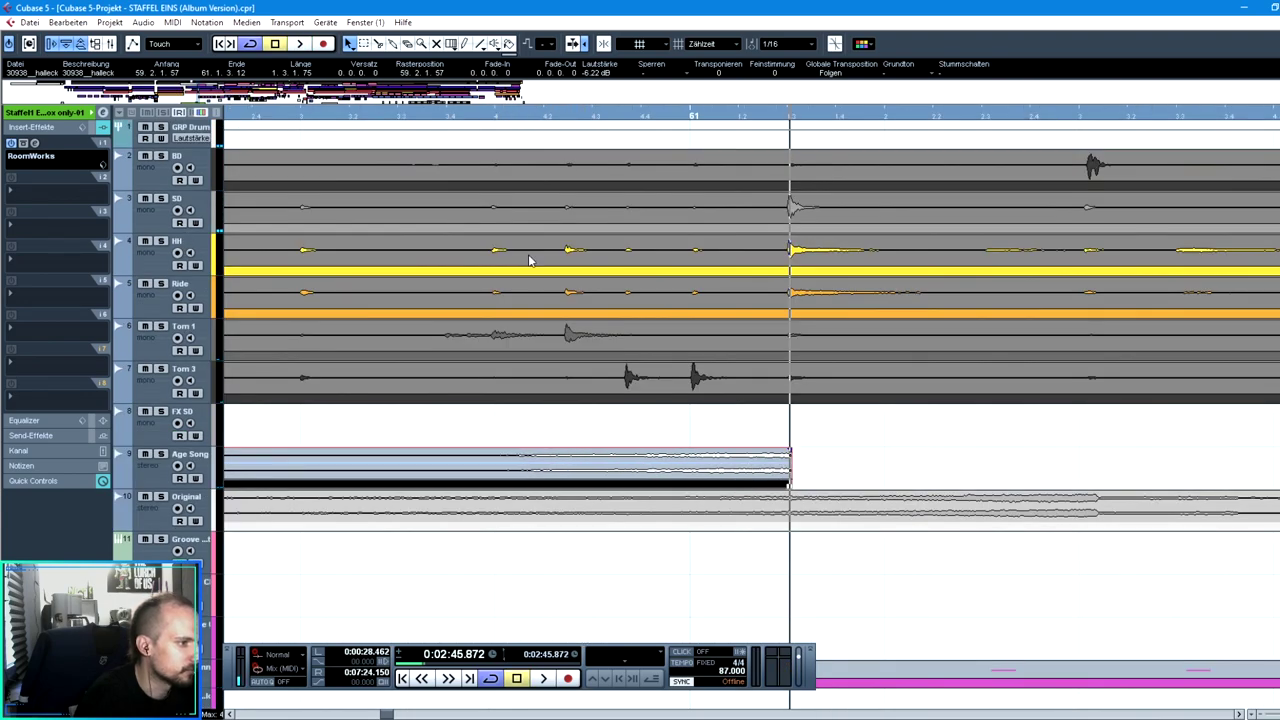
pyautogui.moveTo(370, 116); pyautogui.dragTo(370, 104)
pyautogui.press('space')
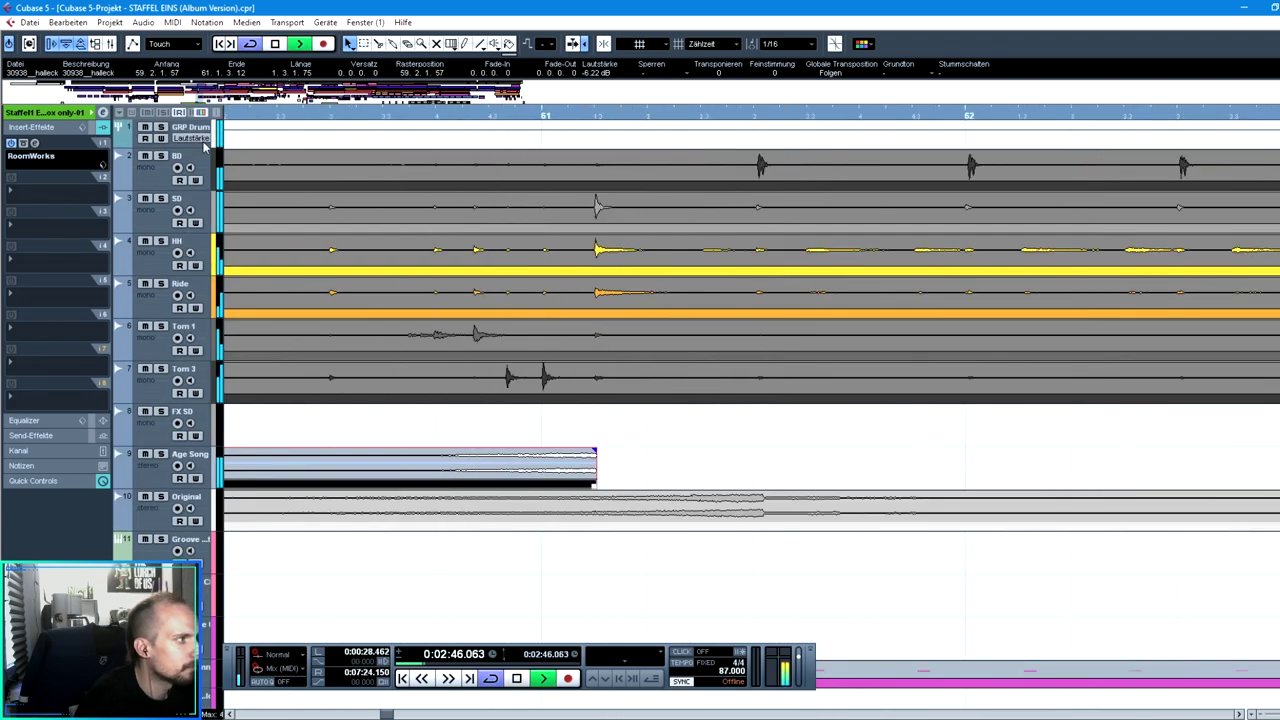
pyautogui.moveTo(230, 116)
pyautogui.mouseDown()
pyautogui.moveTo(212, 118)
pyautogui.moveTo(237, 104)
pyautogui.mouseUp()
pyautogui.click(593, 74)
# Add a stereo audio track next to the Age Song Bass track and name it Crash
pyautogui.rightClick(162, 466)
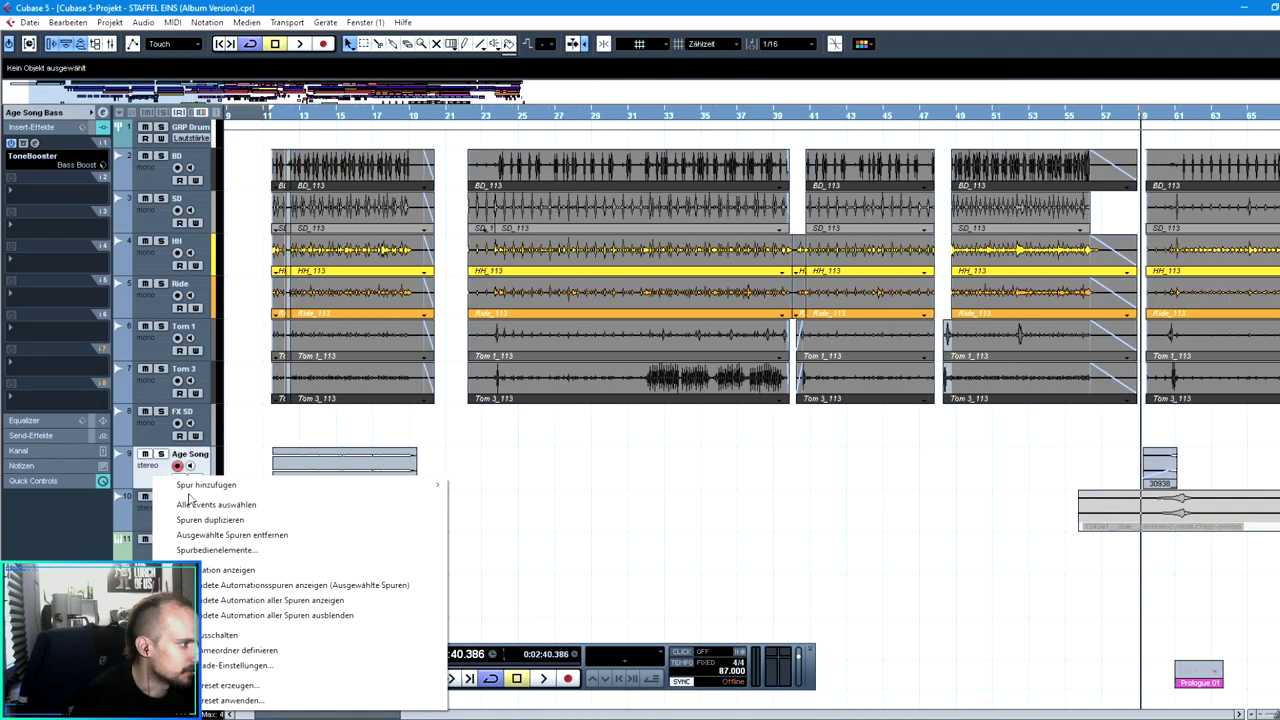
pyautogui.moveTo(214, 486)
pyautogui.click(500, 486)
pyautogui.press('Return')
pyautogui.write('Cras')
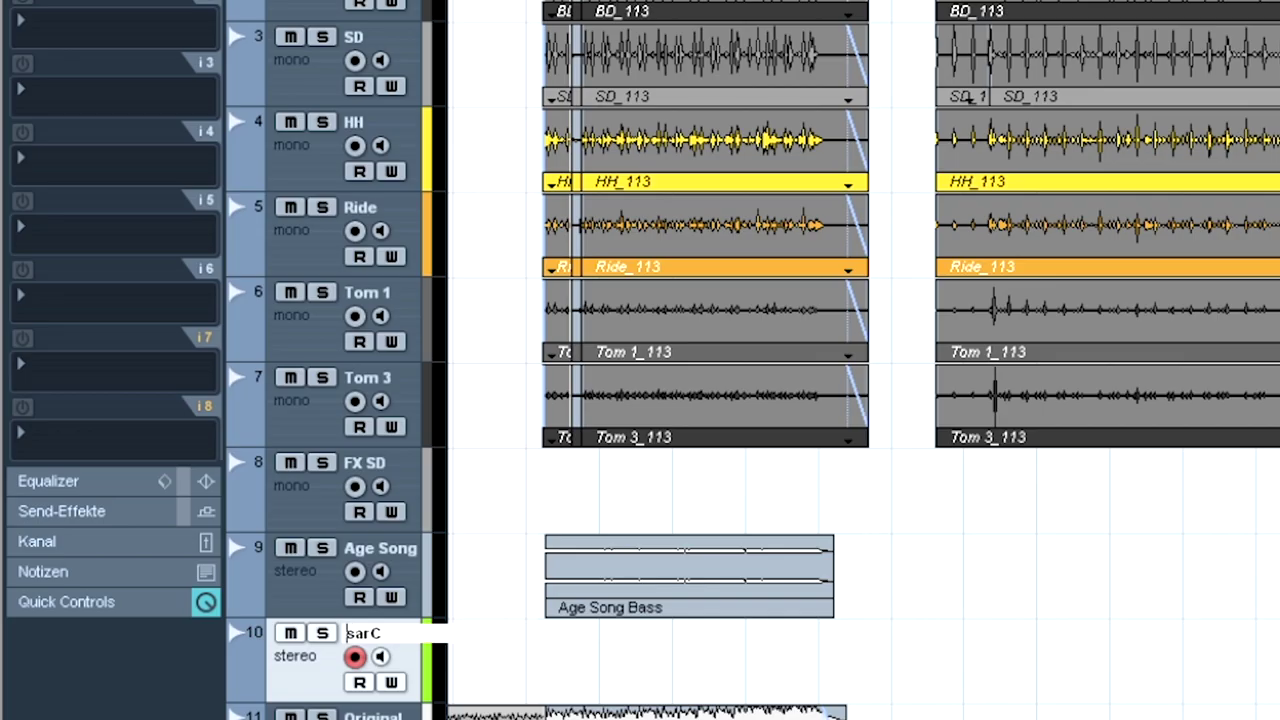
pyautogui.write('h')
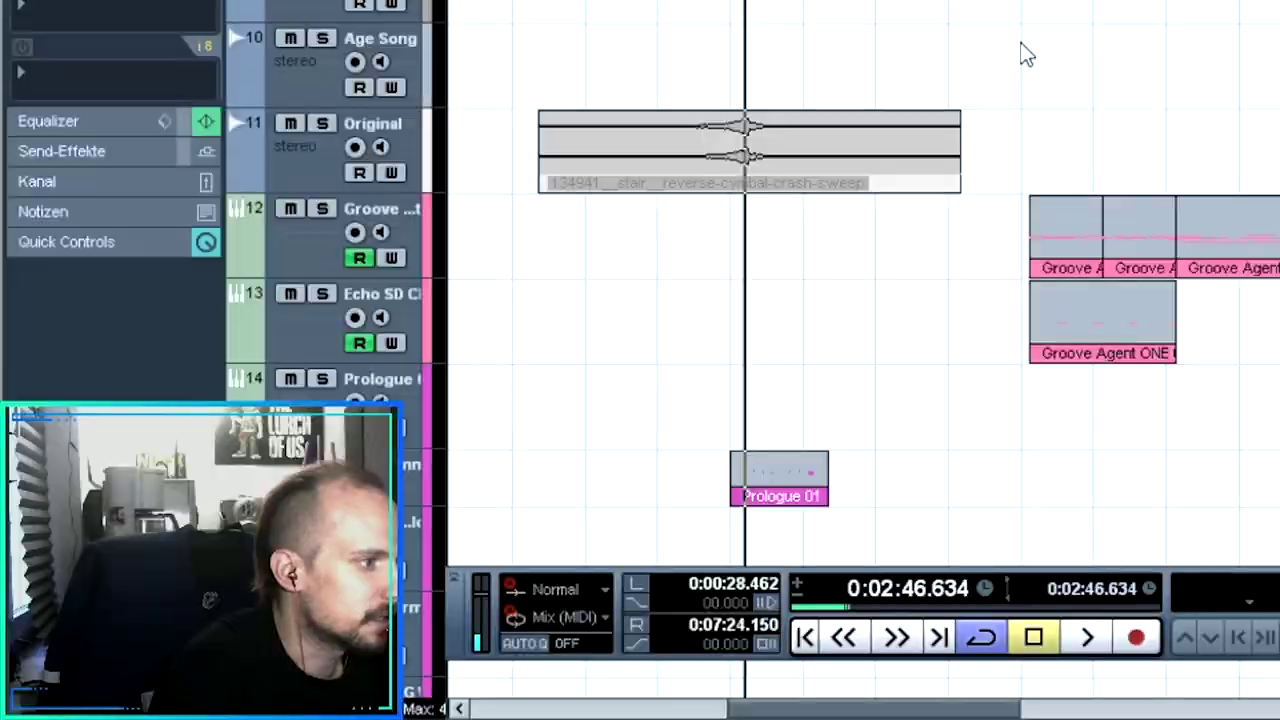
# Delete the Staffel1 EchoVox only-01 and Staffel1 RevEchoVox Final-01 tracks with their events near bar 76
pyautogui.scroll(-8, 1006, 35)
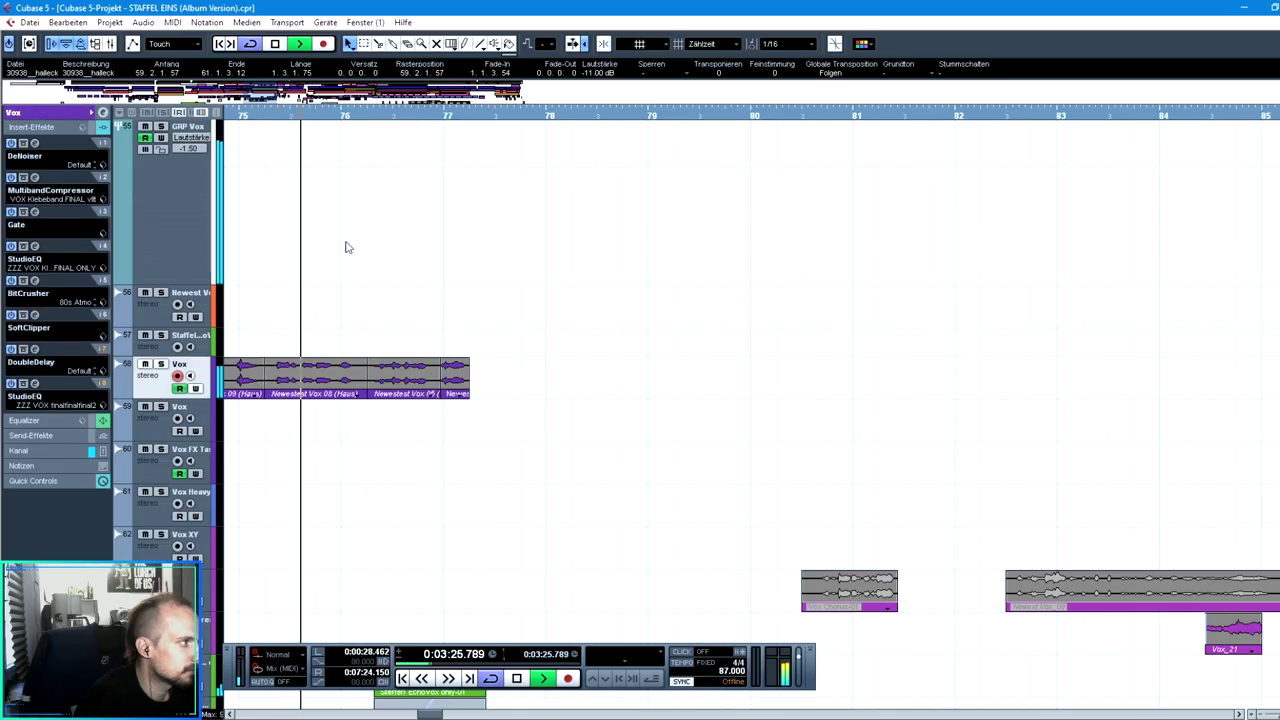
pyautogui.click(196, 350)
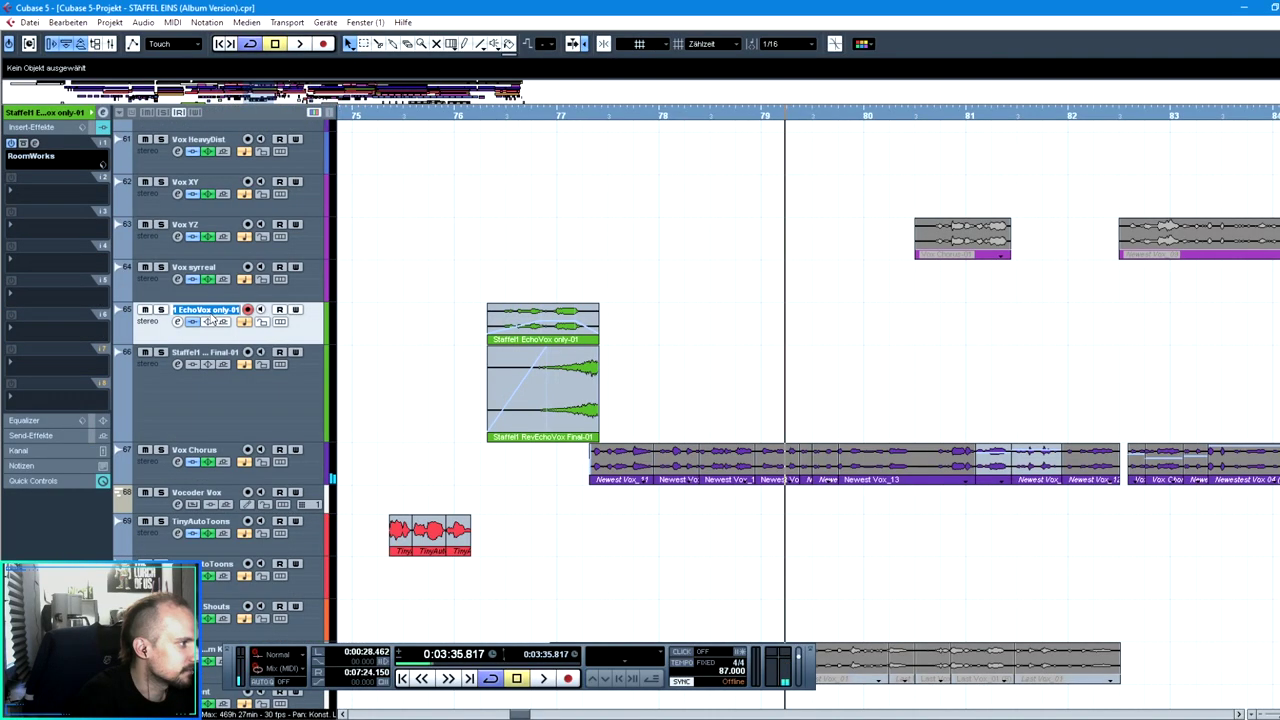
pyautogui.moveTo(676, 405); pyautogui.dragTo(674, 403)
pyautogui.press('Delete')
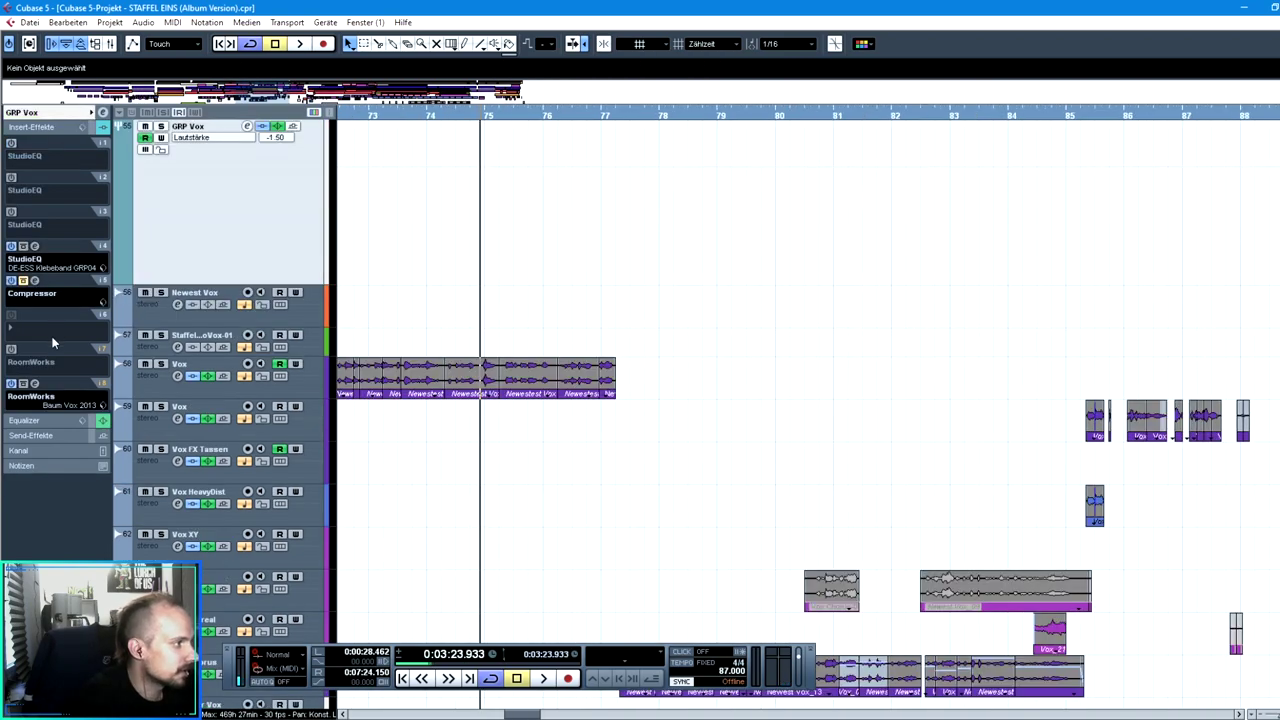
# Insert a PingPongDelay in insert slot 6 of GRP Vox and load the At The Wall preset
pyautogui.click(52, 330)
pyautogui.moveTo(112, 369)
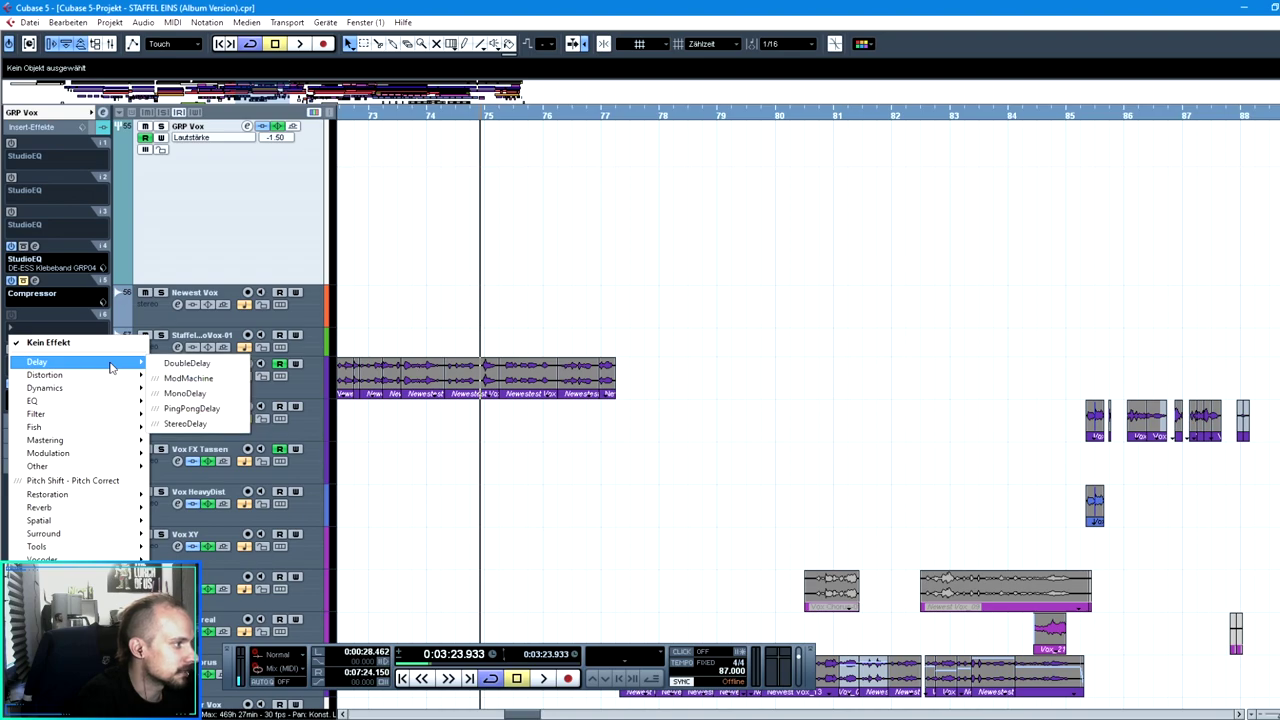
pyautogui.click(231, 412)
pyautogui.click(662, 354)
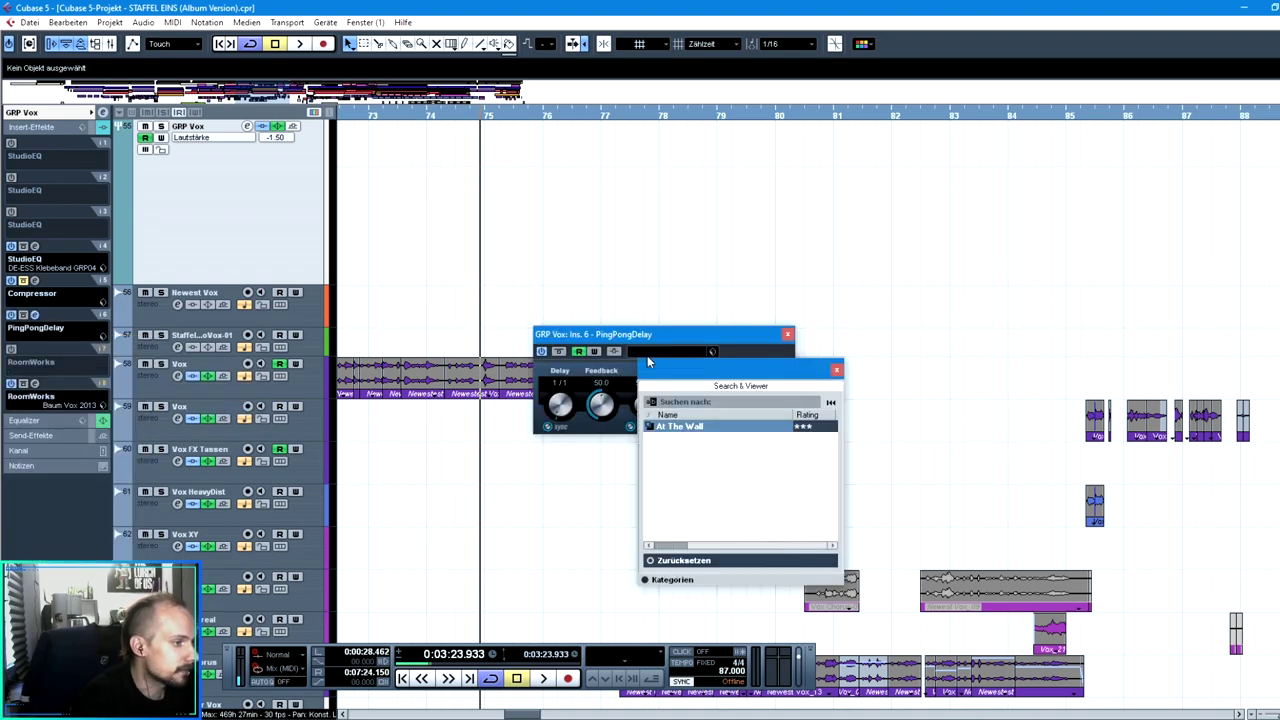
pyautogui.click(687, 427)
pyautogui.doubleClick(687, 427)
# Set the PingPongDelay's Spatial to 13.5 and high filter to 8500, and write Mix automation while playing from about bar 73
pyautogui.press('space')
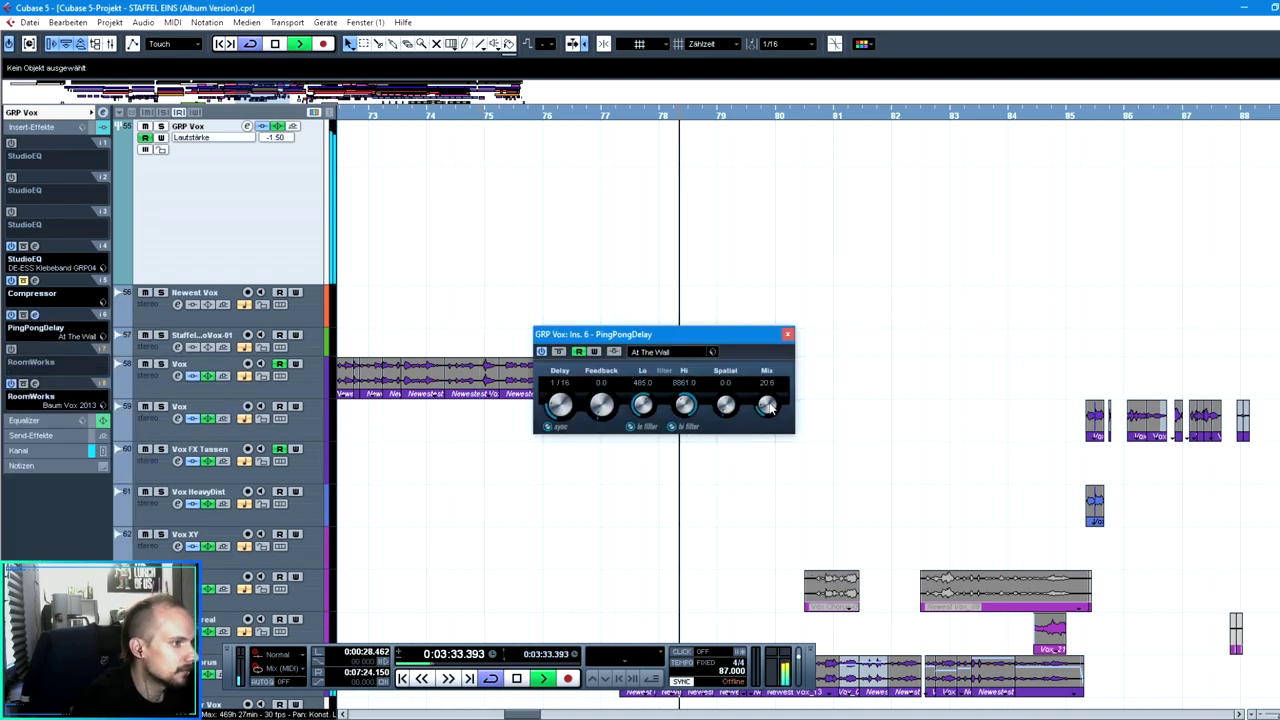
pyautogui.click(377, 116)
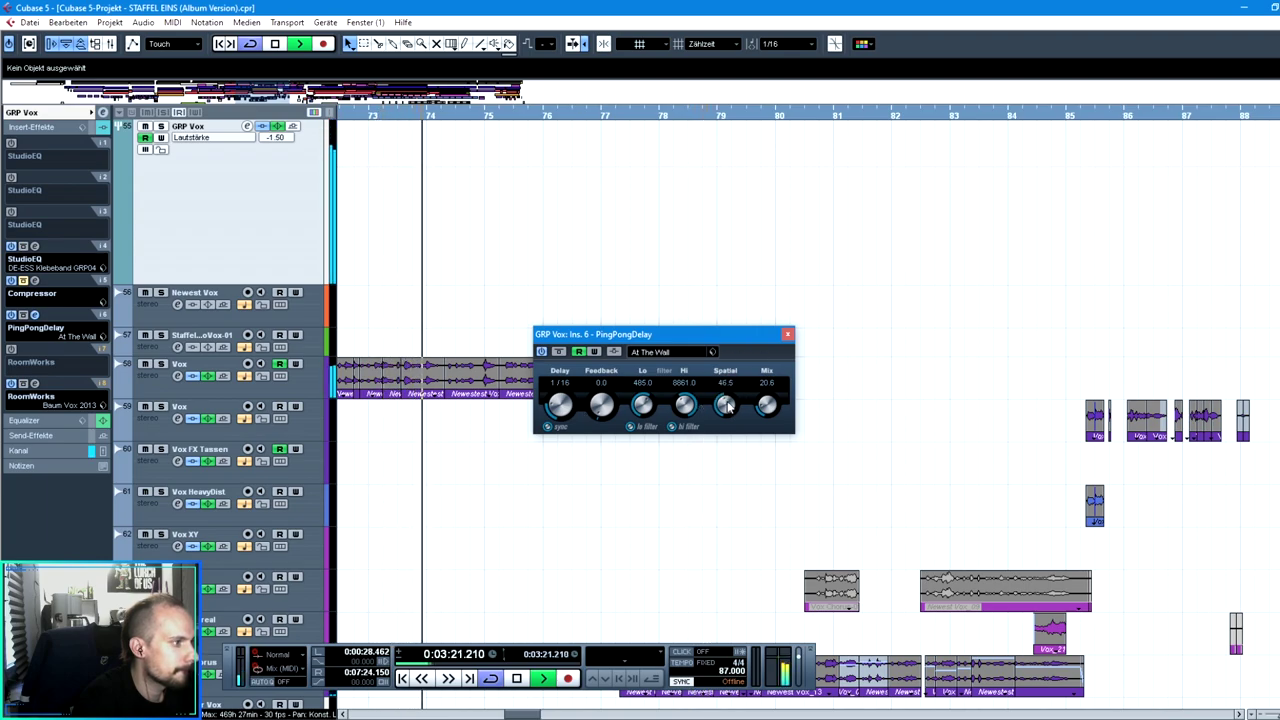
pyautogui.moveTo(727, 412); pyautogui.dragTo(727, 409)
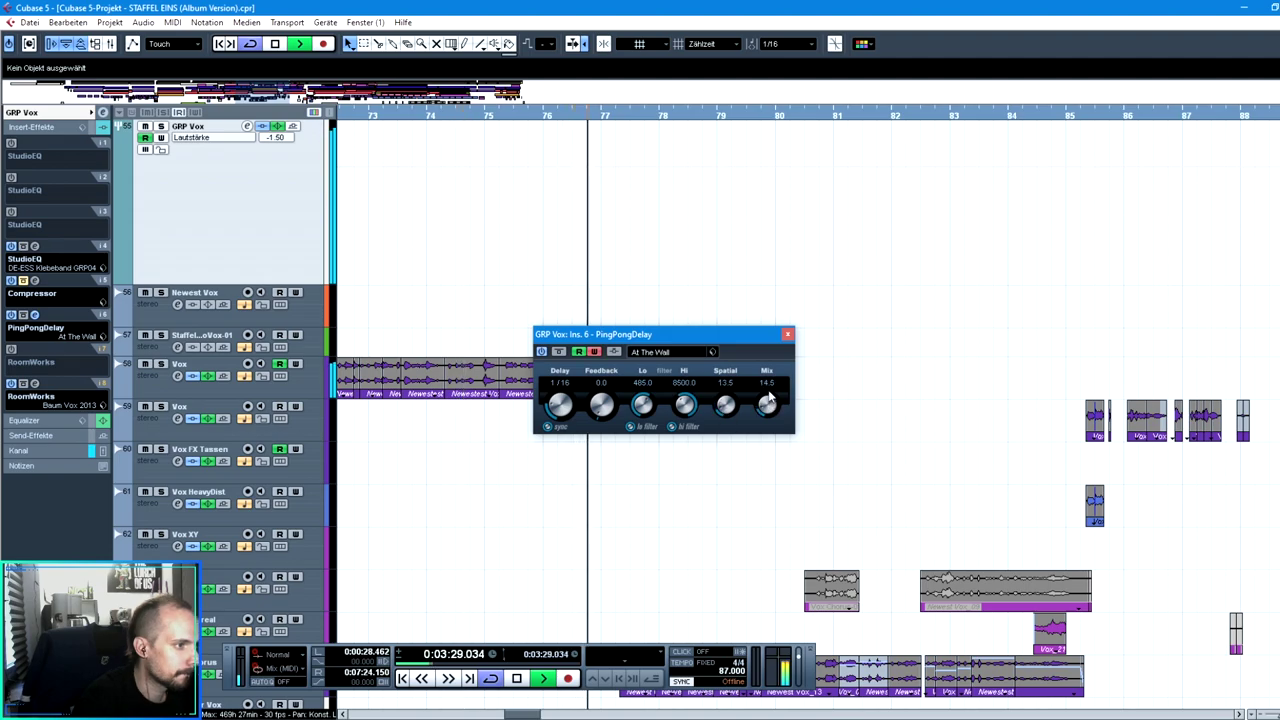
pyautogui.moveTo(769, 392); pyautogui.dragTo(770, 371)
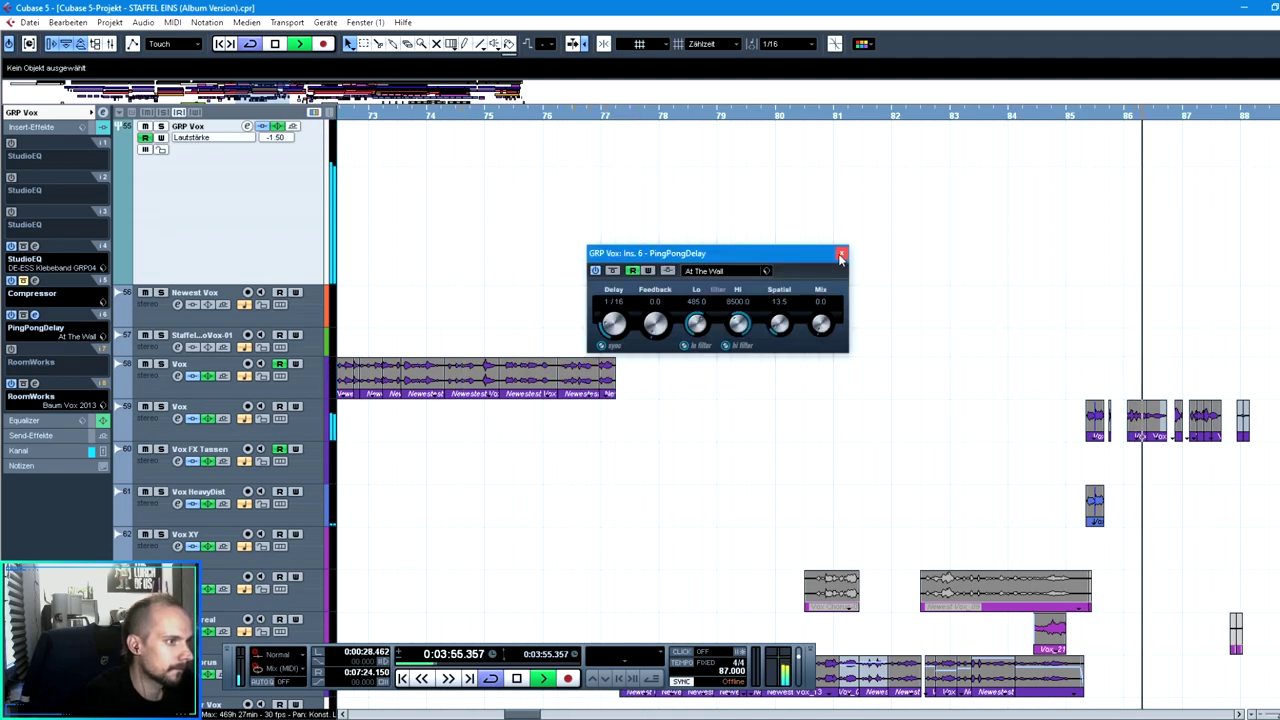
# Close the PingPongDelay editor and choose the automation parameter shown on the GRP Vox track
pyautogui.click(846, 253)
pyautogui.click(200, 137)
pyautogui.click(232, 154)
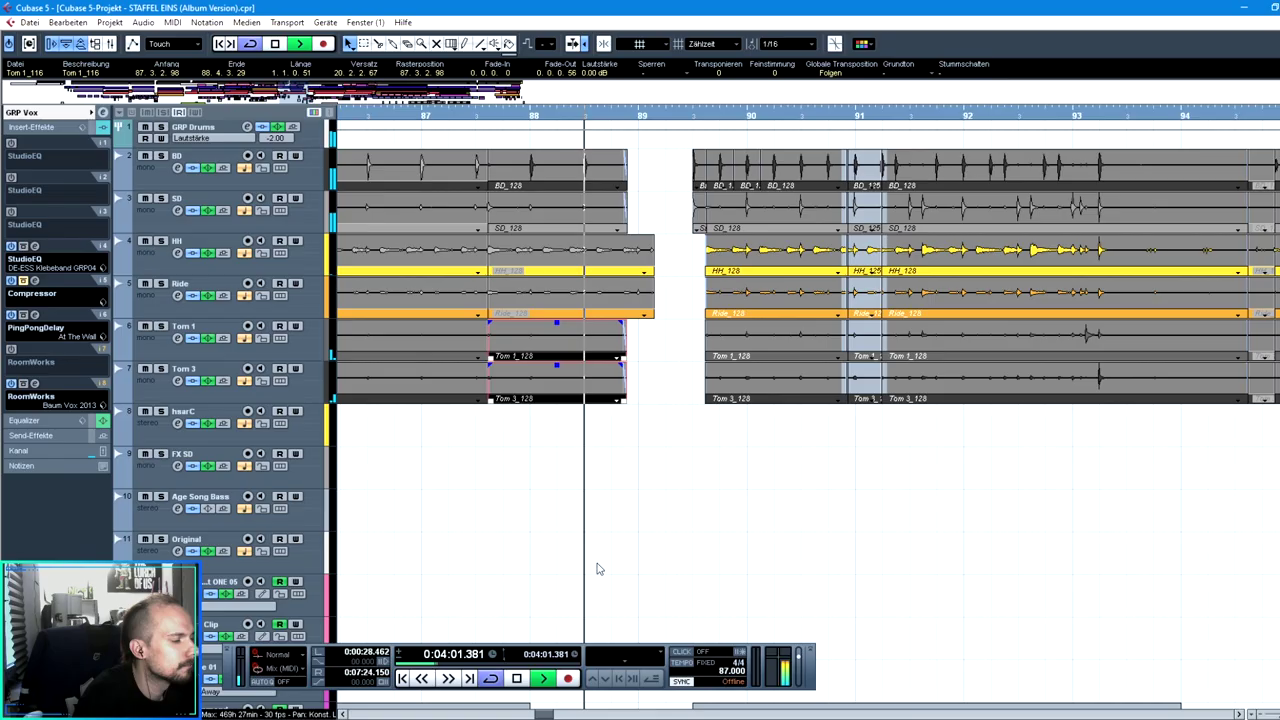
# Lengthen the Tom 1 and Tom 3 events near bar 89 and cut gaps into the Bicken Fender R event between bars 88 and 90
pyautogui.moveTo(624, 401); pyautogui.dragTo(675, 401)
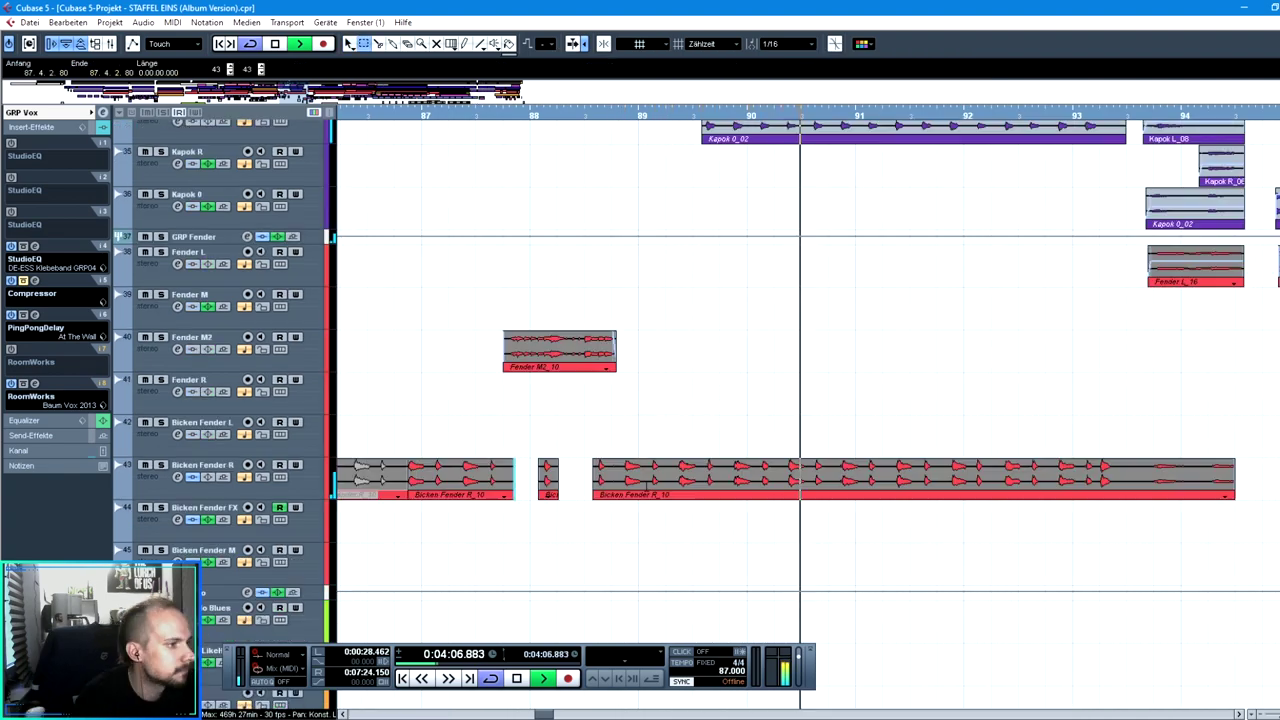
pyautogui.moveTo(615, 478); pyautogui.dragTo(702, 478)
pyautogui.press('Delete')
pyautogui.press('Delete')
pyautogui.click(464, 115)
pyautogui.press('1')
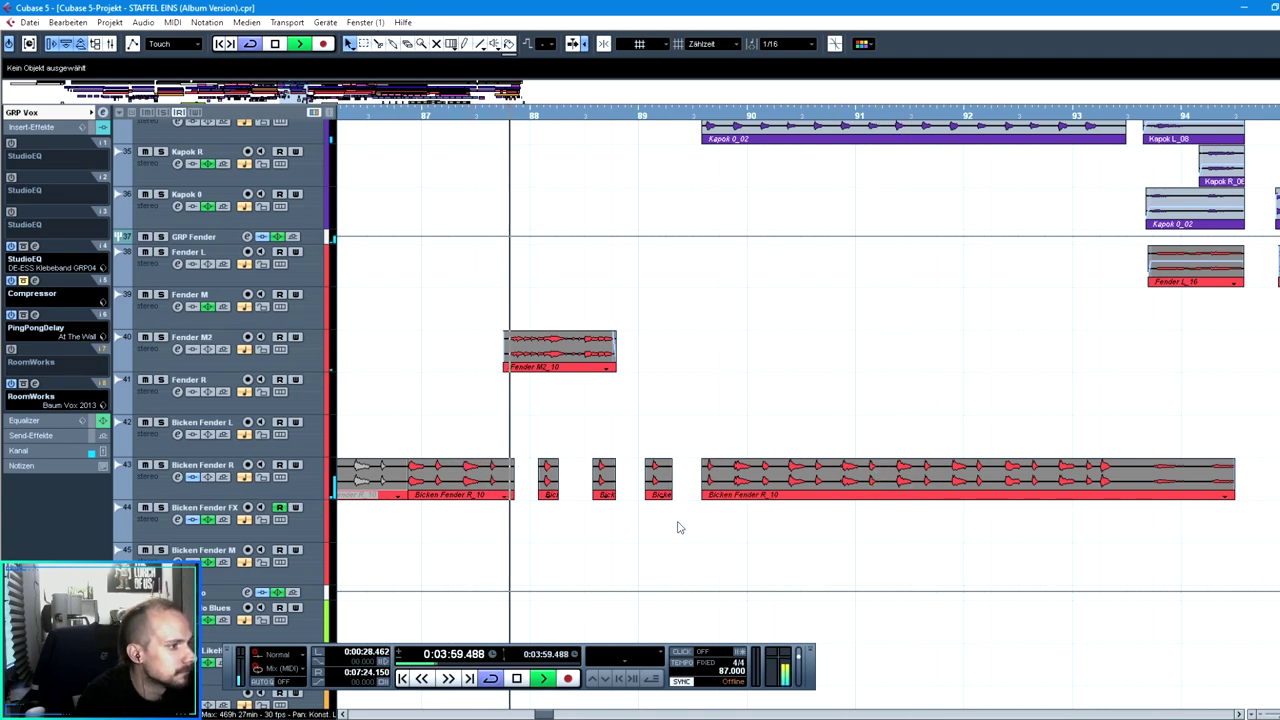
pyautogui.moveTo(677, 521); pyautogui.dragTo(729, 537)
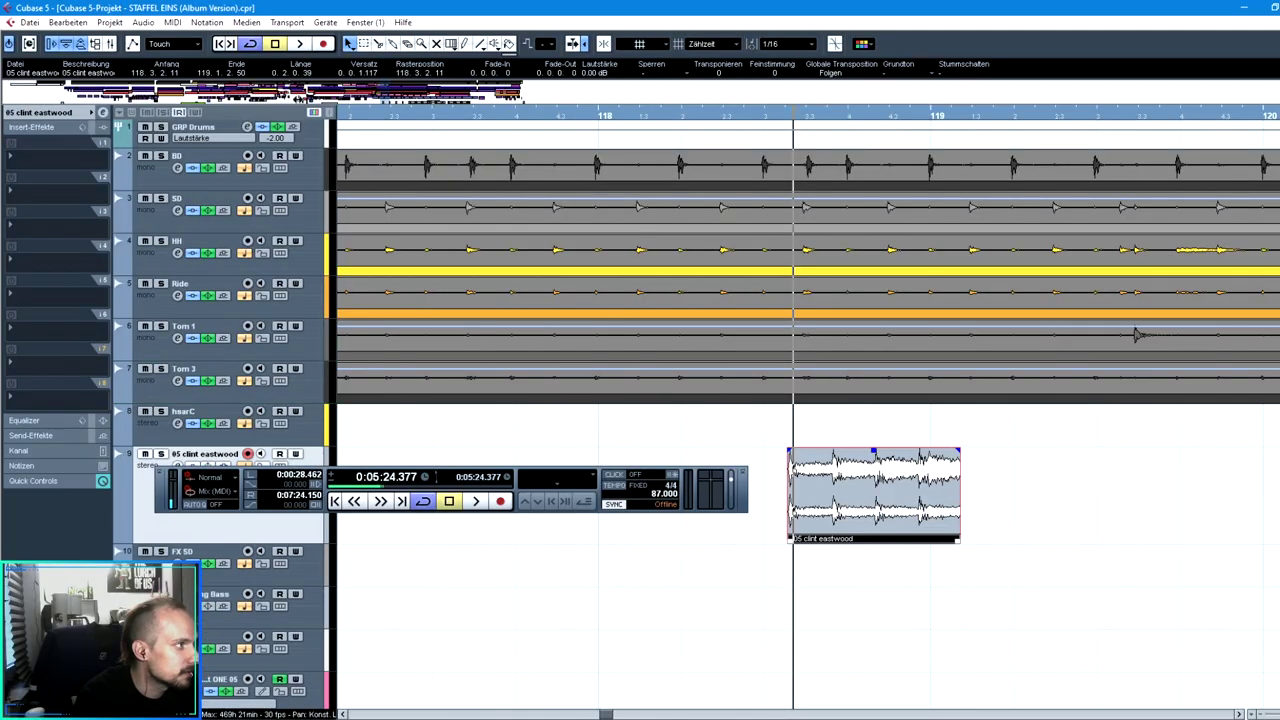
# Time-stretch the 05 clint eastwood event at bar 144 to match the bass drum hits and return the selection tool to normal sizing
pyautogui.moveTo(600, 517); pyautogui.dragTo(586, 519)
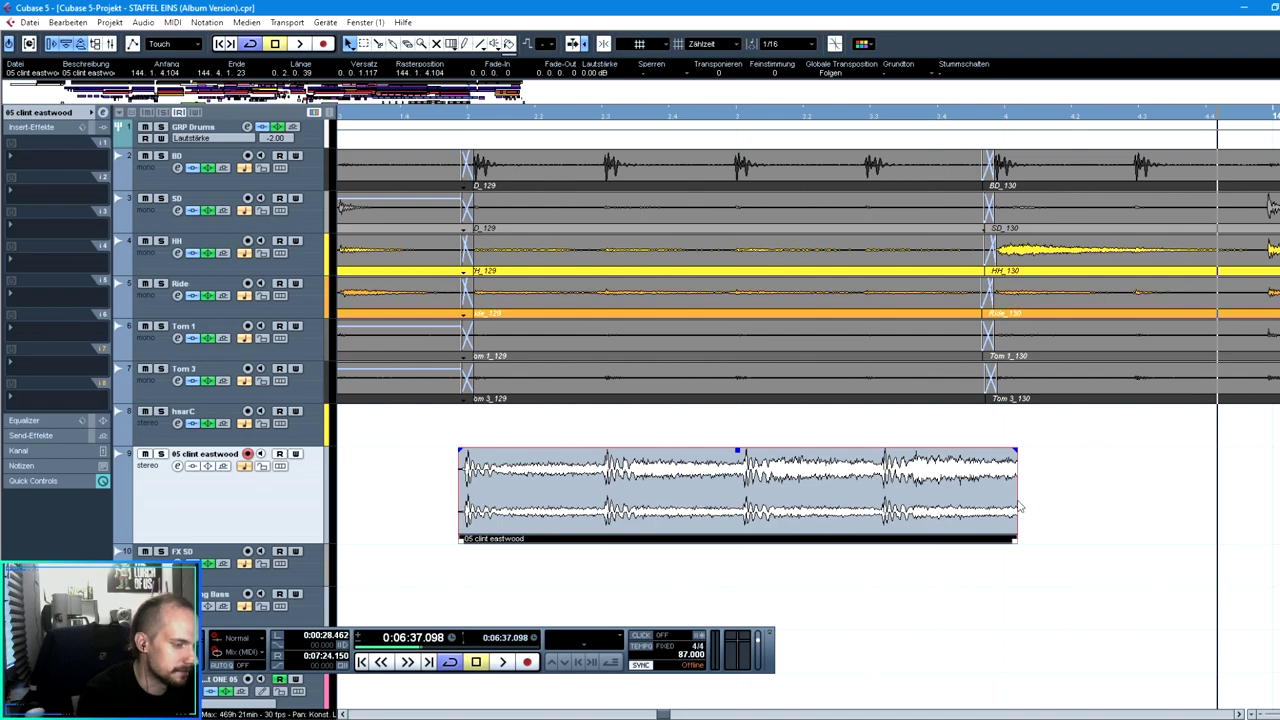
pyautogui.moveTo(1016, 540)
pyautogui.mouseDown()
pyautogui.moveTo(1020, 556)
pyautogui.moveTo(1004, 545)
pyautogui.mouseUp()
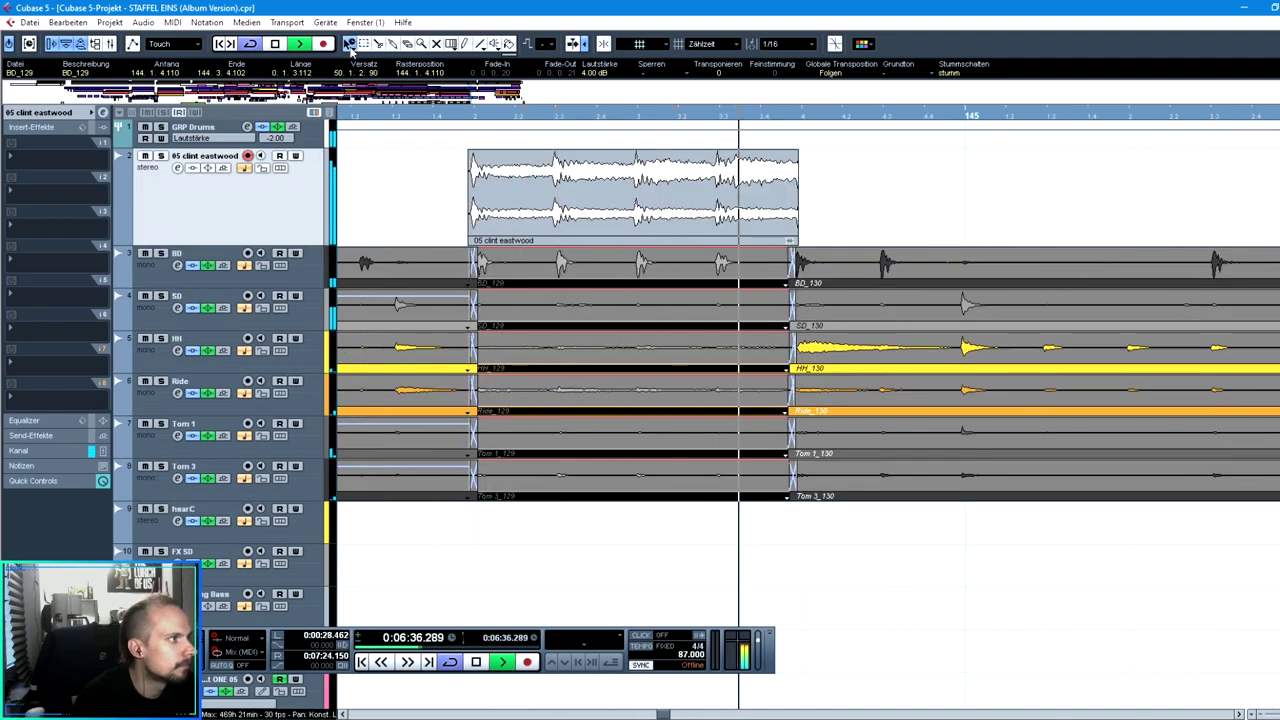
pyautogui.click(350, 47)
pyautogui.click(366, 62)
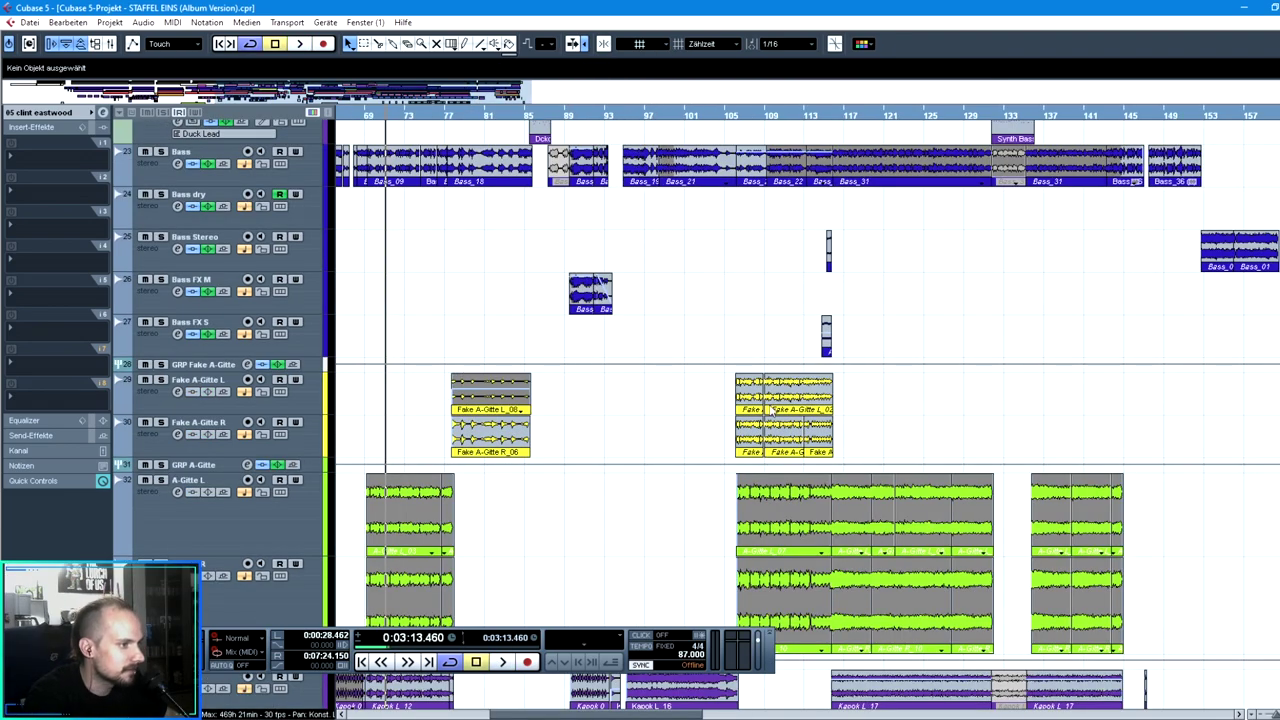
# Play back the passage around bars 113 to 116 to check the bass and guitar transition
pyautogui.moveTo(828, 110); pyautogui.dragTo(830, 168)
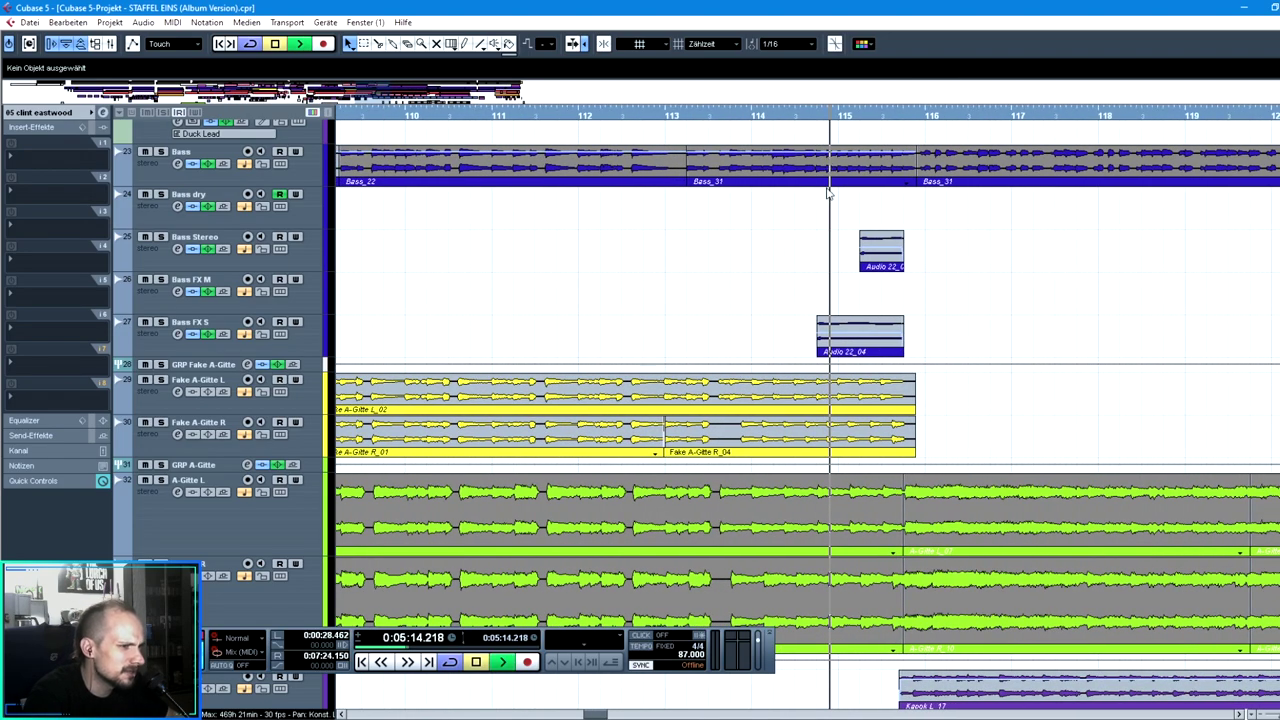
pyautogui.press('space')
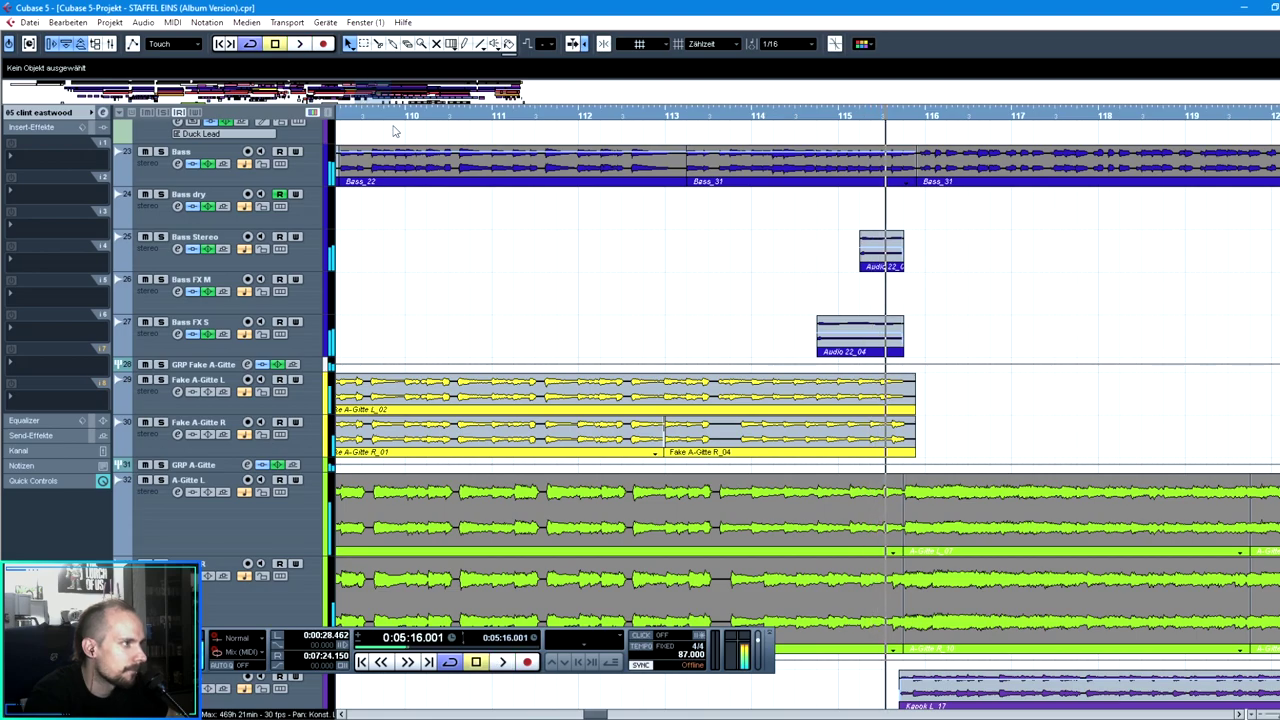
pyautogui.press('g')
pyautogui.click(690, 117)
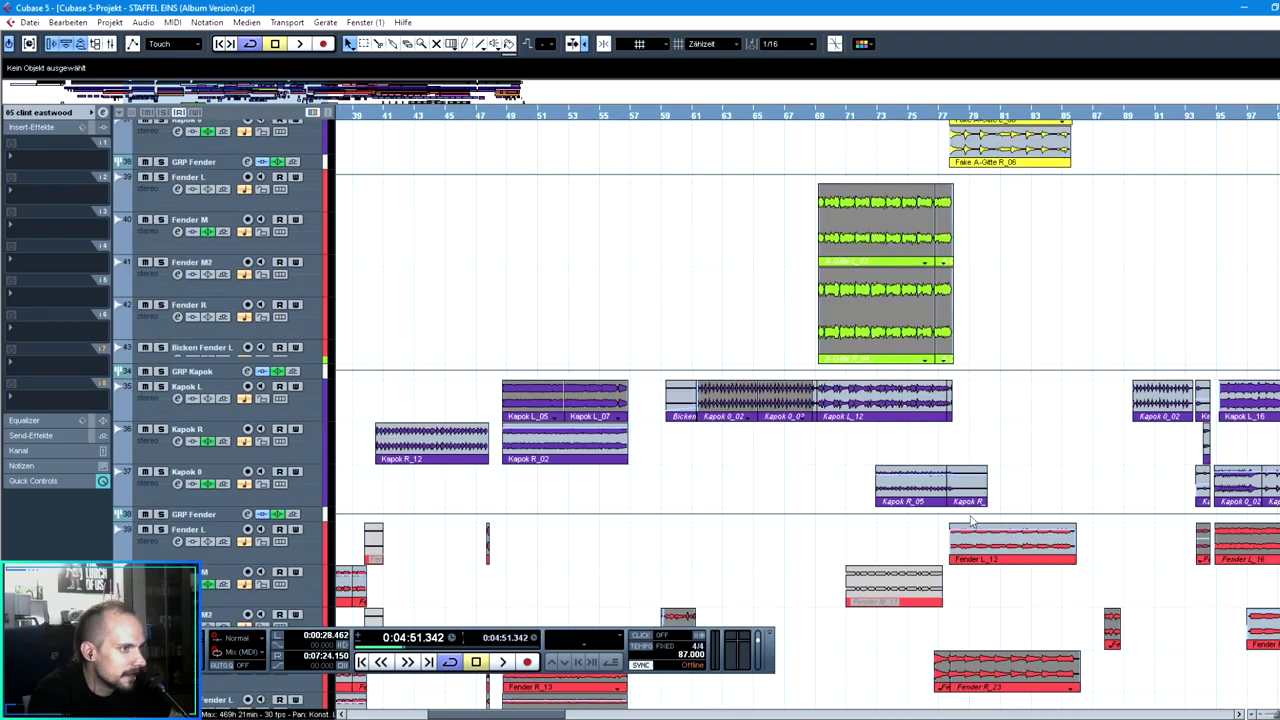
# Bring the Newest Vox snippet from Vox Chorus near bar 77 to the Becks track at bar 106, deleting the stacked Newest Vox_10 and Newest Vox_09 events
pyautogui.scroll(-8, 975, 510)
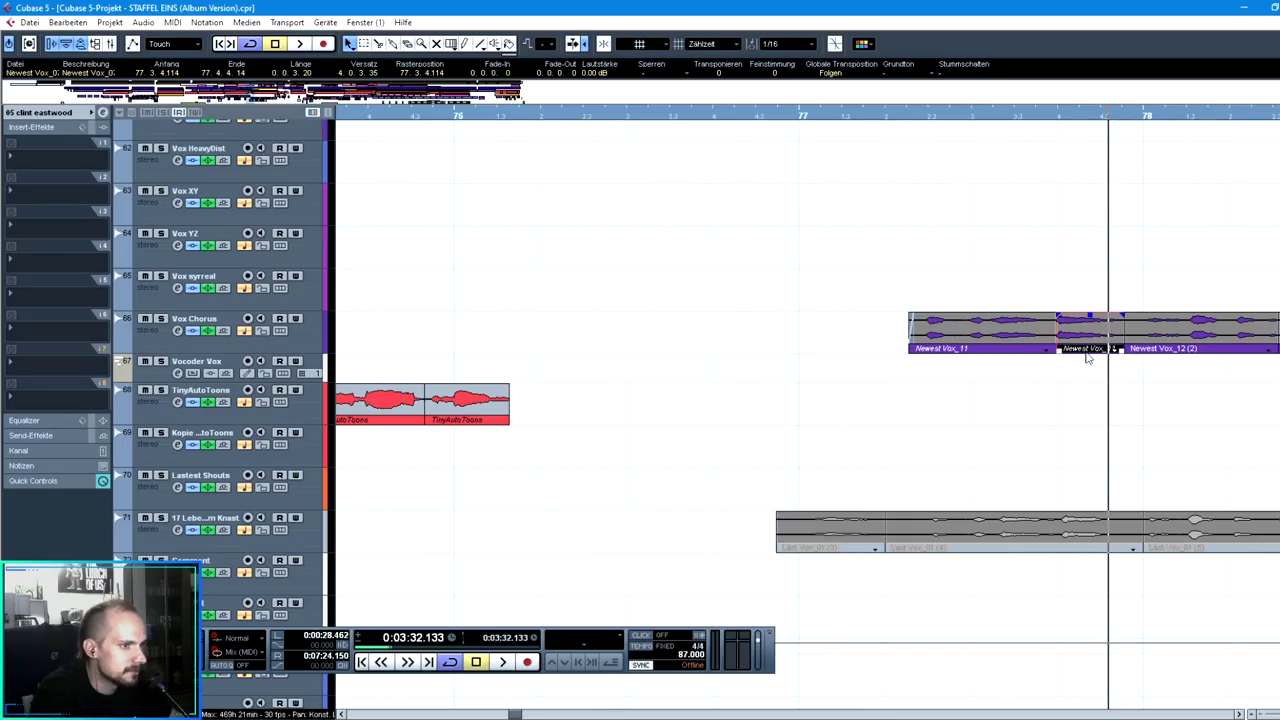
pyautogui.rightClick(1078, 338)
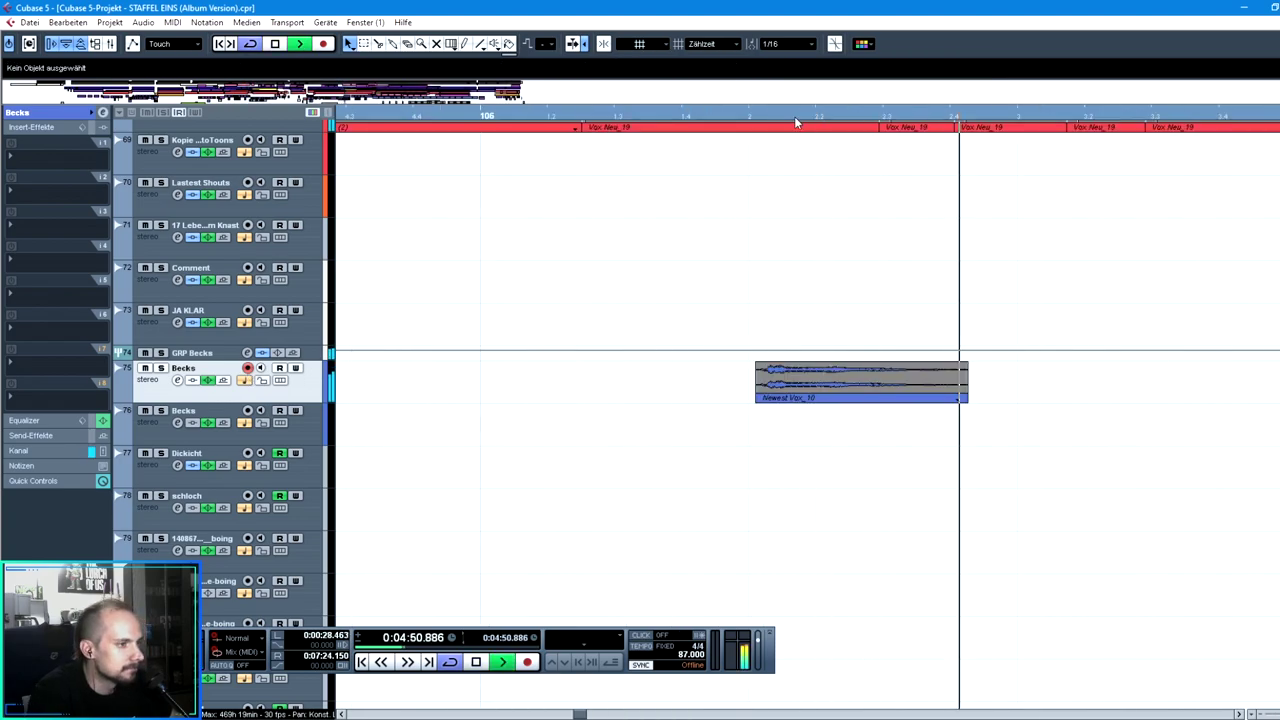
pyautogui.click(820, 386)
pyautogui.press('Delete')
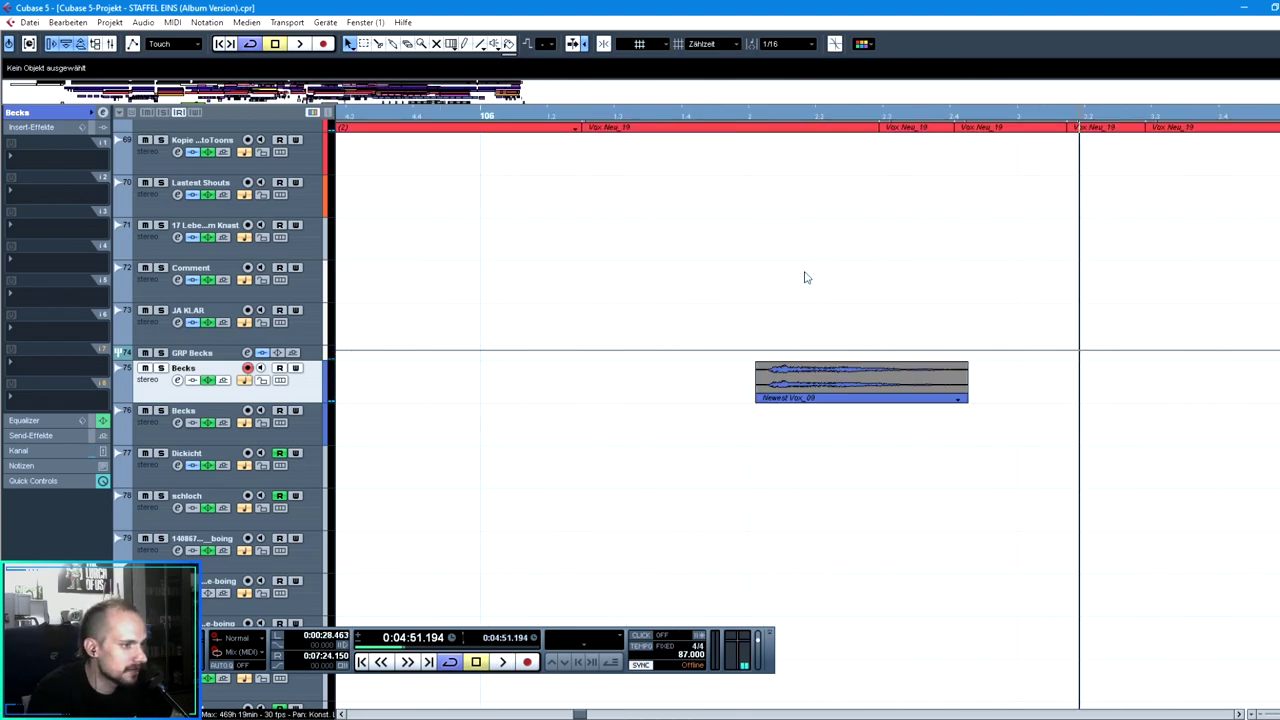
pyautogui.click(760, 115)
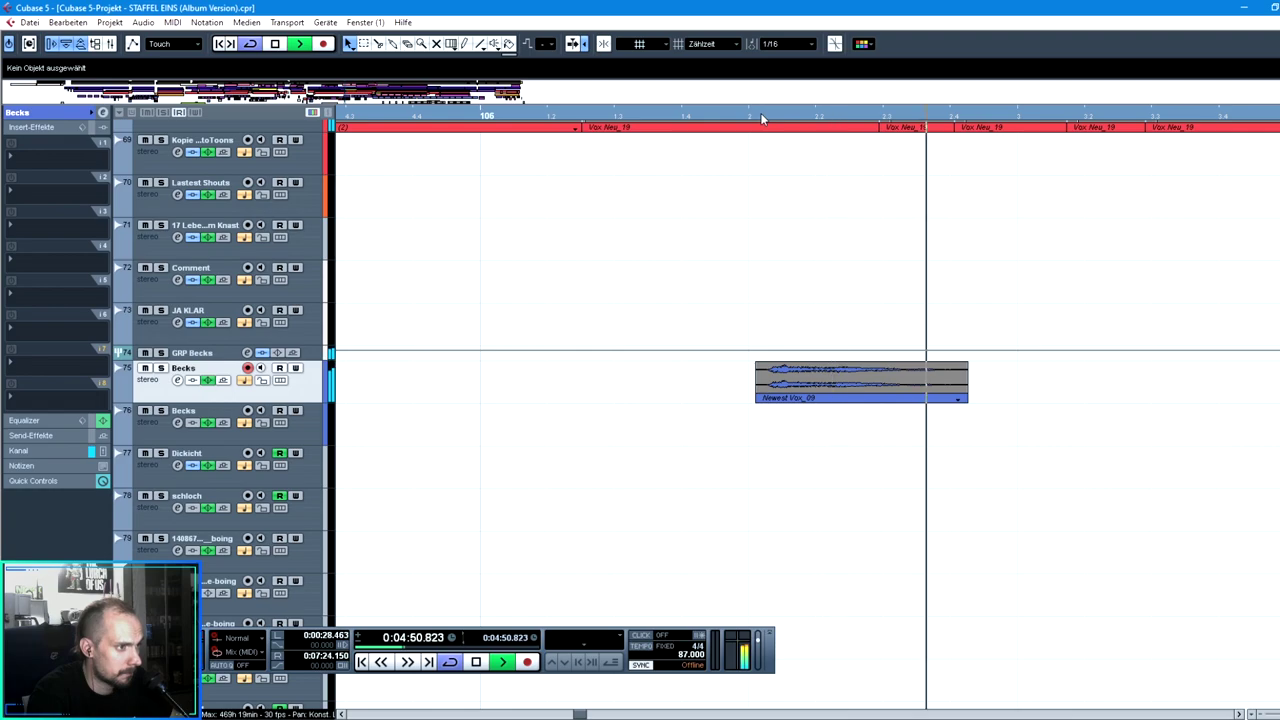
pyautogui.click(844, 378)
pyautogui.press('Delete')
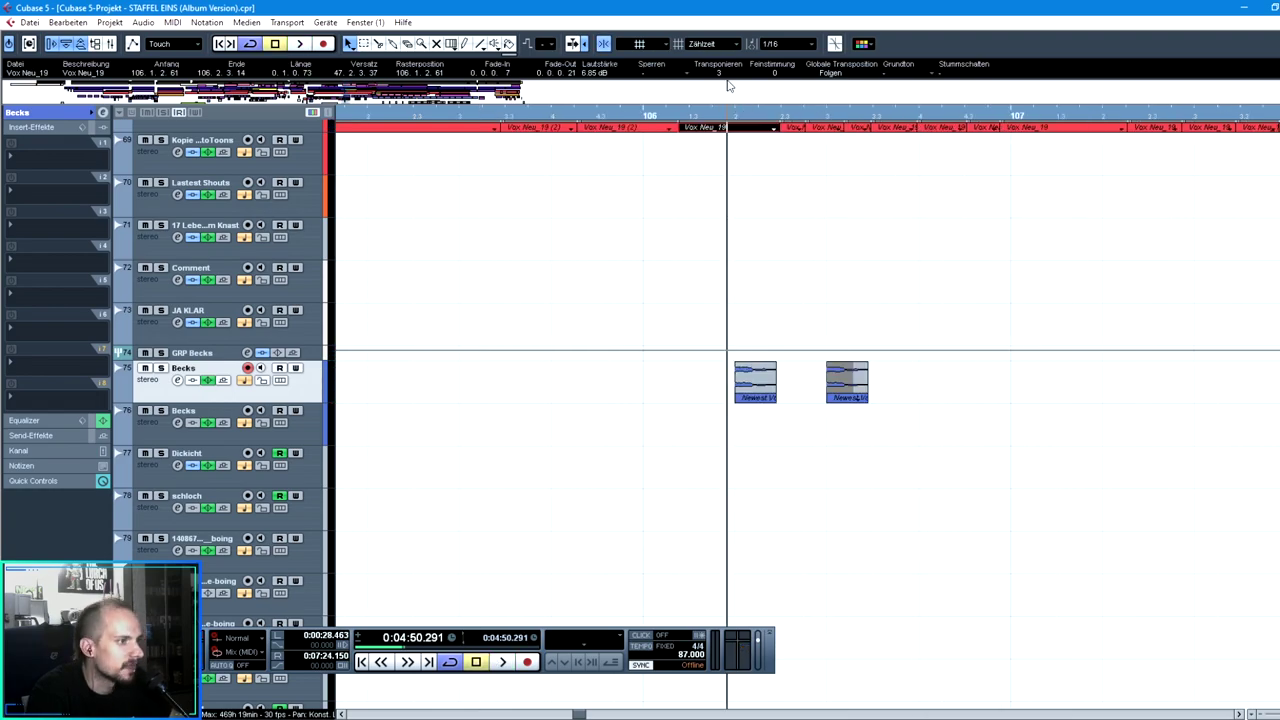
# Set the grid type to Quantisierung and arrange four Newest Vox snippets rhythmically across bar 106 on the Becks track
pyautogui.moveTo(728, 86); pyautogui.dragTo(733, 78)
pyautogui.moveTo(812, 396); pyautogui.dragTo(779, 393)
pyautogui.click(713, 44)
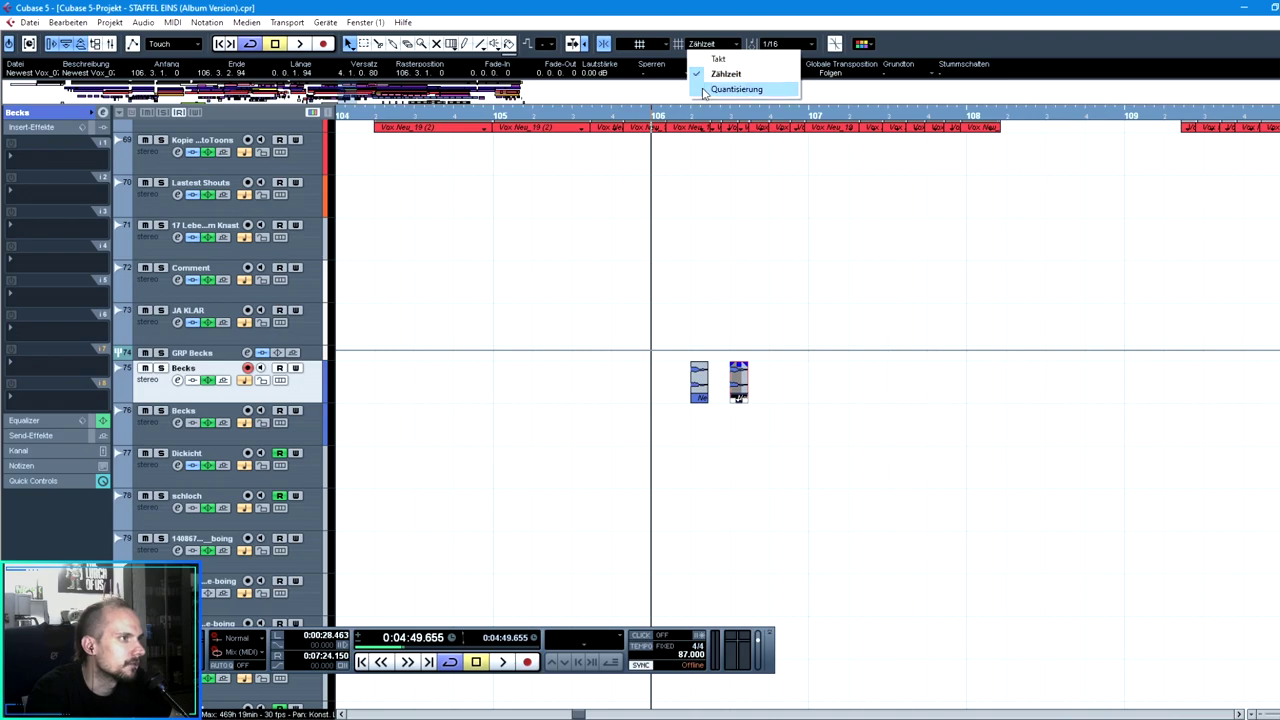
pyautogui.click(715, 88)
pyautogui.moveTo(643, 116); pyautogui.dragTo(627, 240)
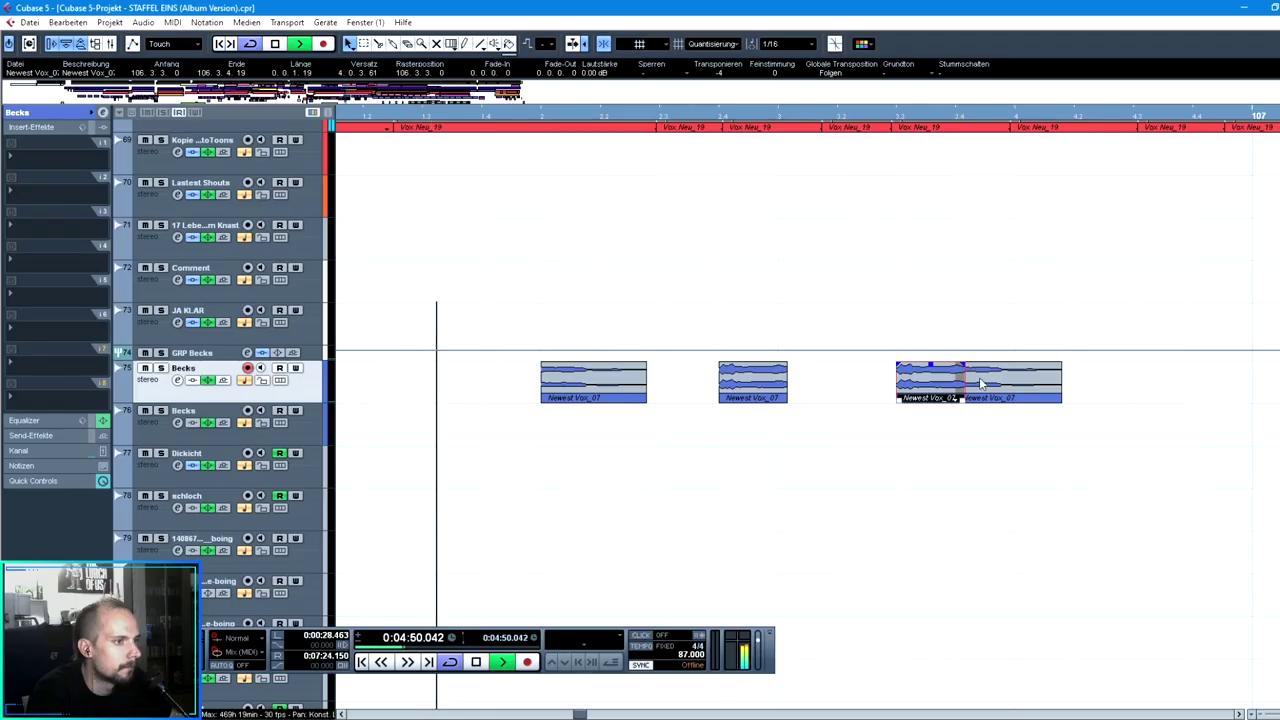
pyautogui.moveTo(1011, 393); pyautogui.dragTo(1040, 396)
pyautogui.moveTo(478, 118); pyautogui.dragTo(478, 80)
pyautogui.click(786, 408)
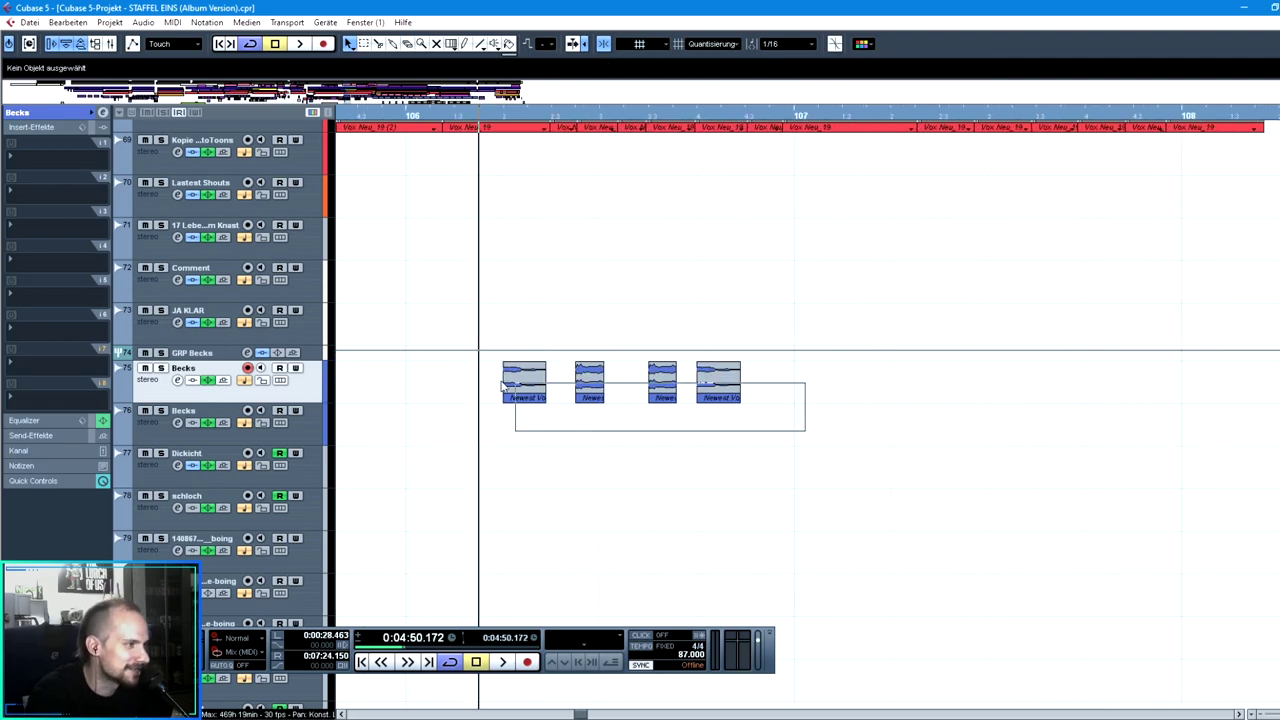
# Connect the Stereo In bus to an audio device and record vocal takes on both Becks tracks up to about bar 110
pyautogui.press('KP_Multiply')
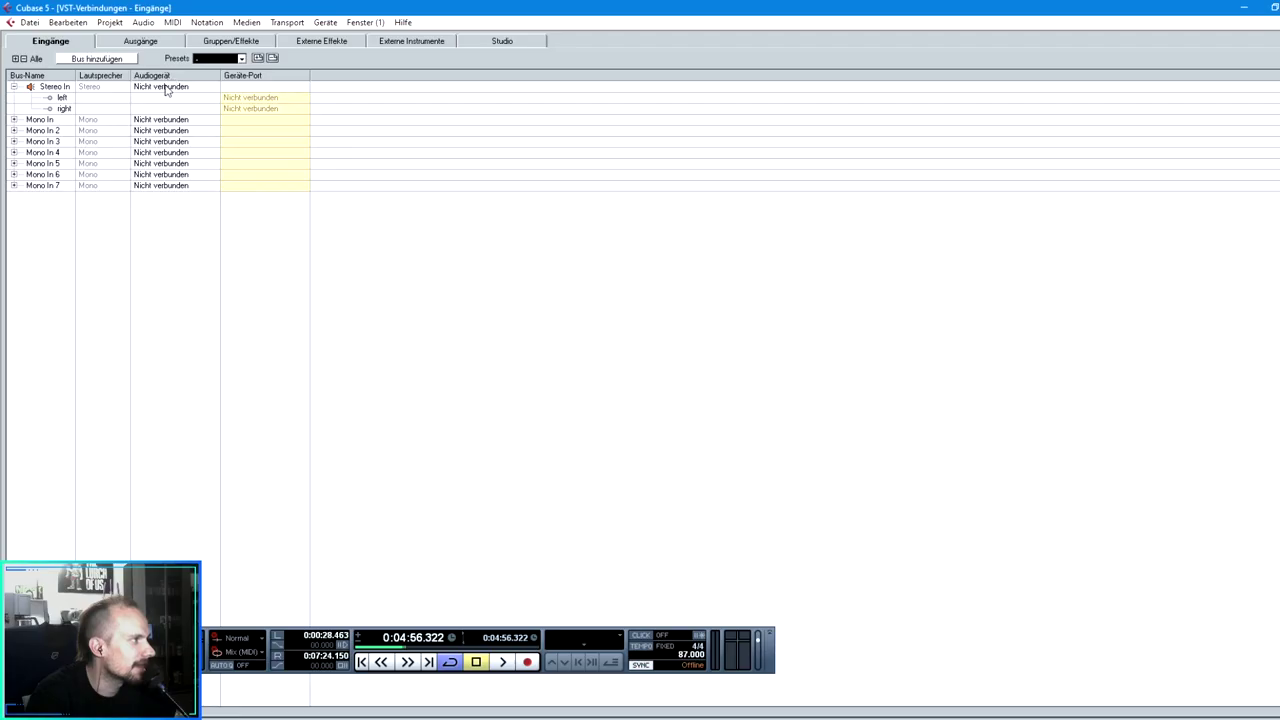
pyautogui.click(165, 86)
pyautogui.click(185, 122)
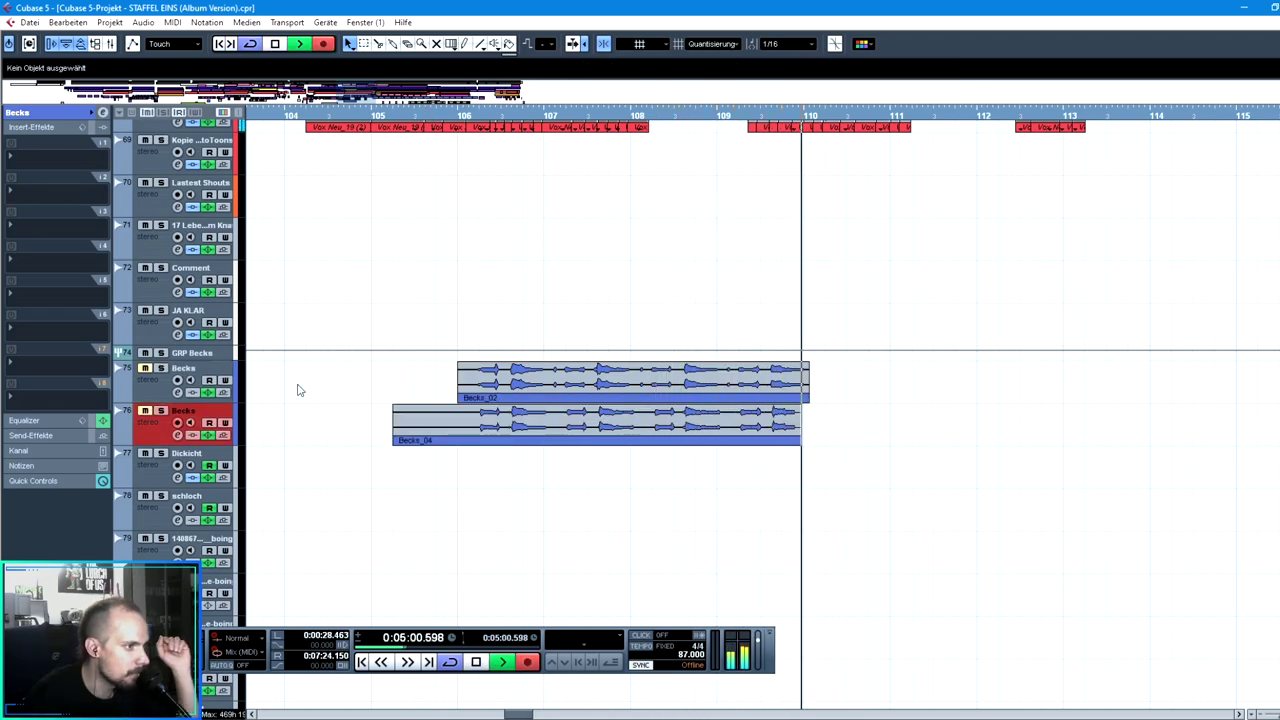
pyautogui.press('space')
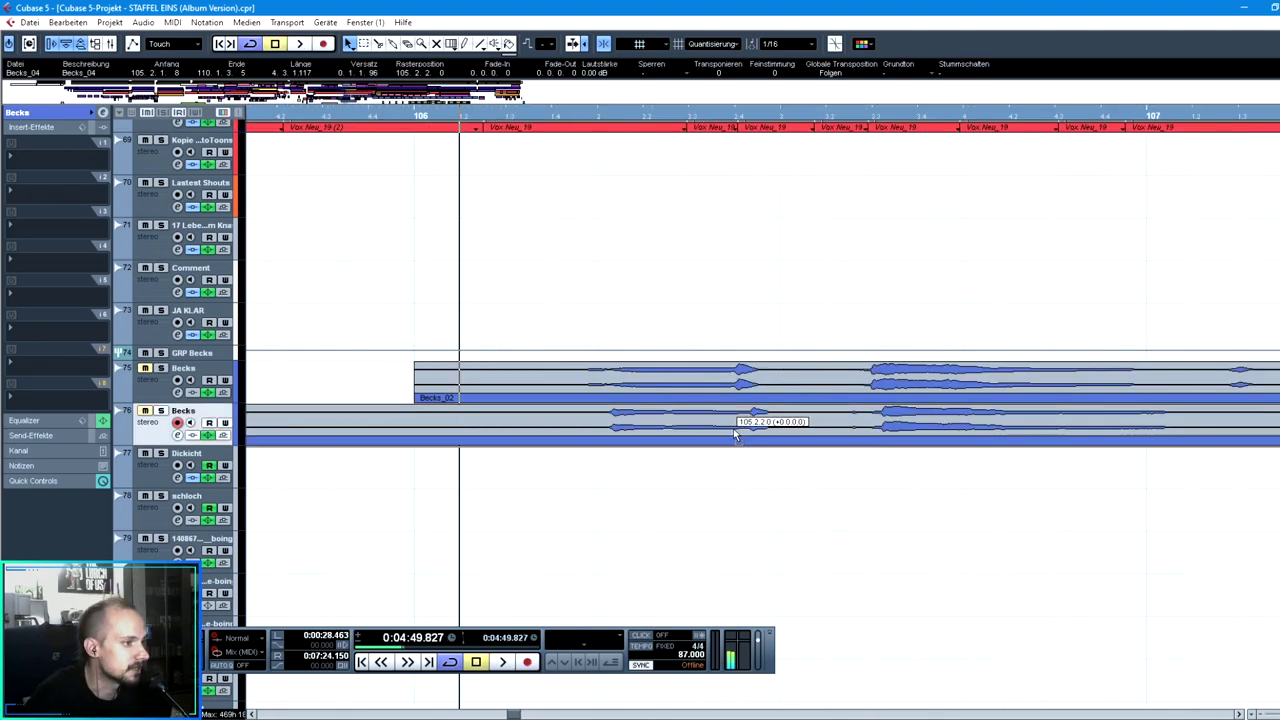
# Shift the Becks_04 event slightly earlier to align it with the upper Becks take and turn off the solo on GRP Becks
pyautogui.moveTo(703, 438); pyautogui.dragTo(696, 438)
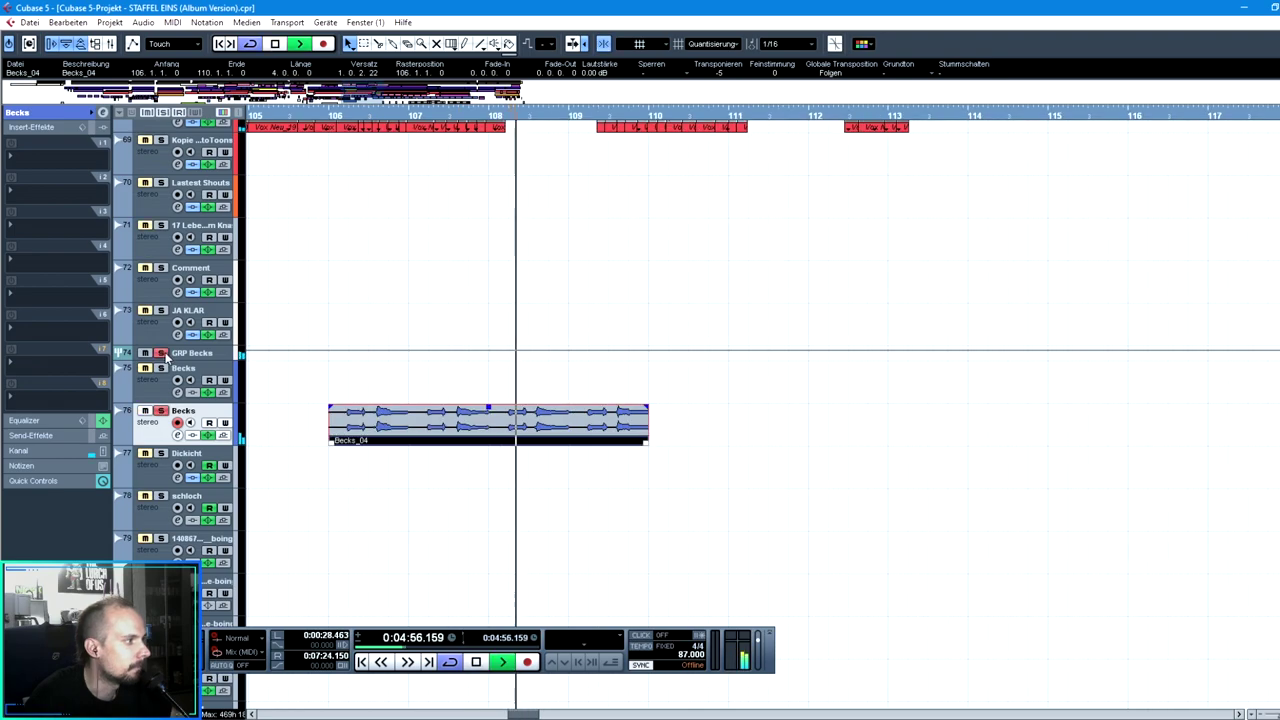
pyautogui.click(164, 354)
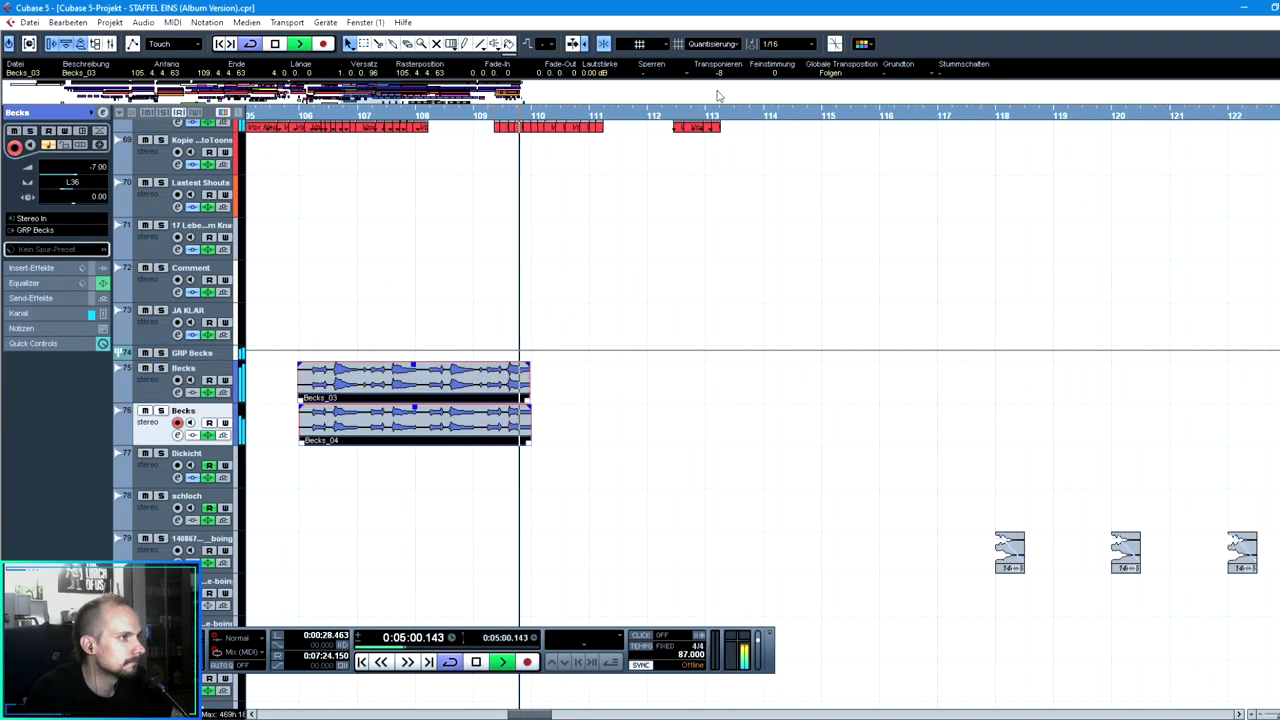
pyautogui.press('space')
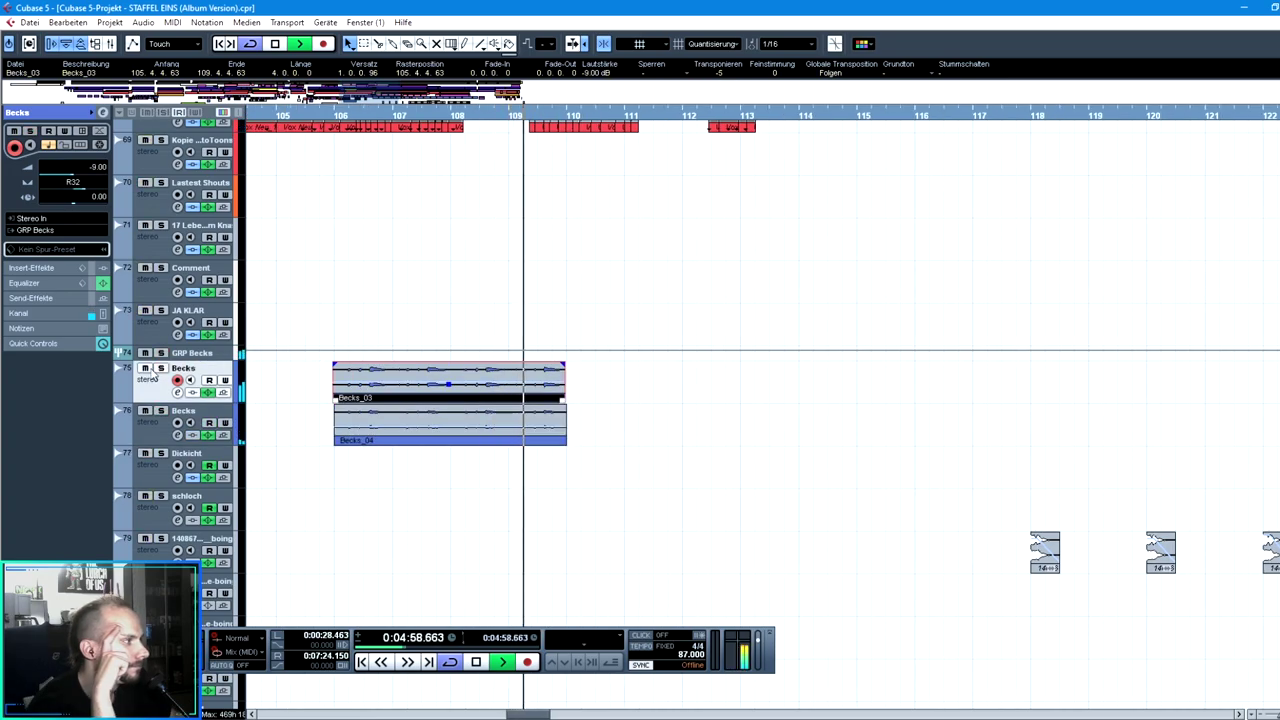
# Compare the equalizer curves and channel settings of the two Becks tracks during playback
pyautogui.press('Down')
pyautogui.click(53, 282)
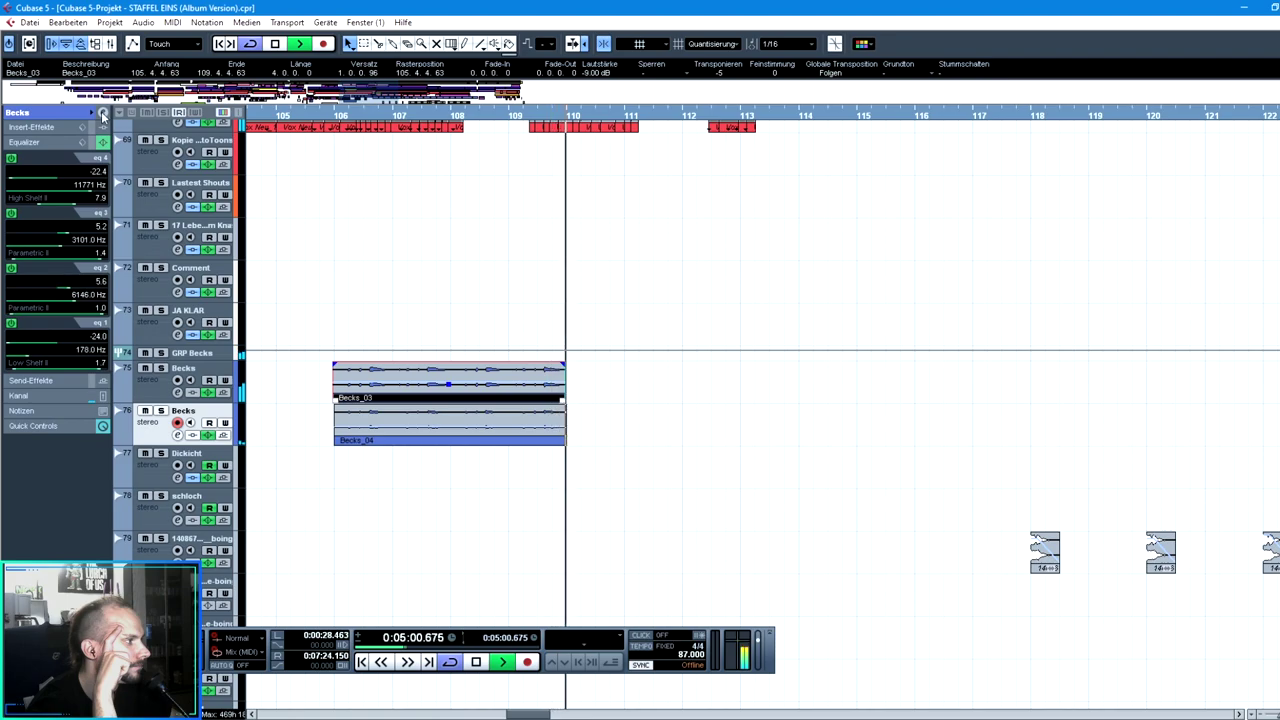
pyautogui.click(103, 113)
pyautogui.click(143, 389)
pyautogui.click(157, 432)
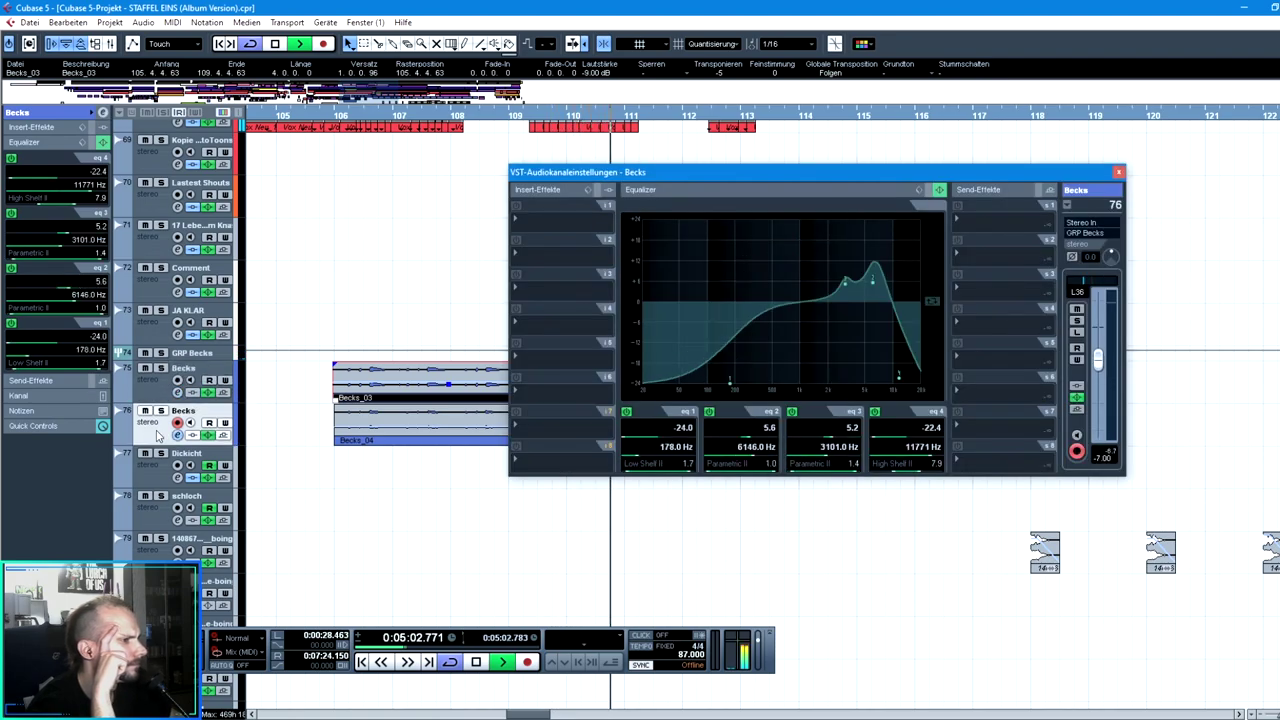
pyautogui.click(160, 397)
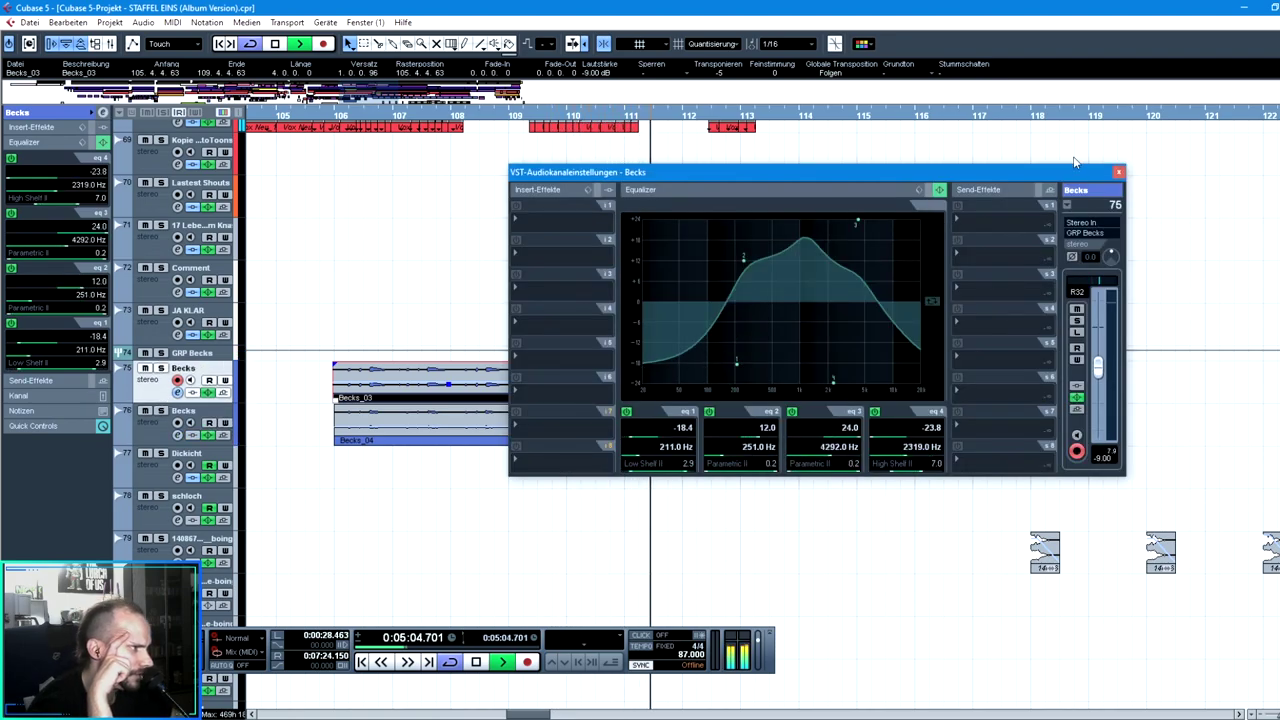
pyautogui.click(1118, 173)
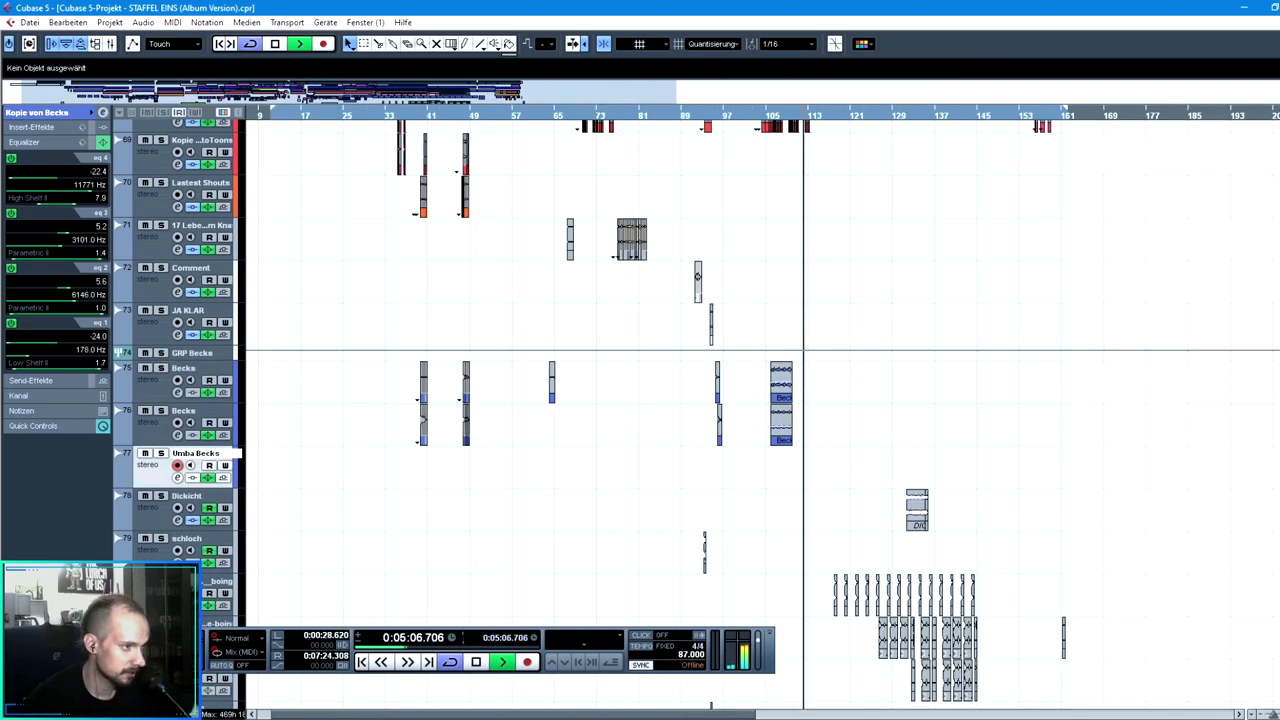
# Name the copied Becks track Umba Becks L, duplicate it, and rename the duplicate Umba Becks R
pyautogui.write('L')
pyautogui.press('Return')
pyautogui.rightClick(138, 477)
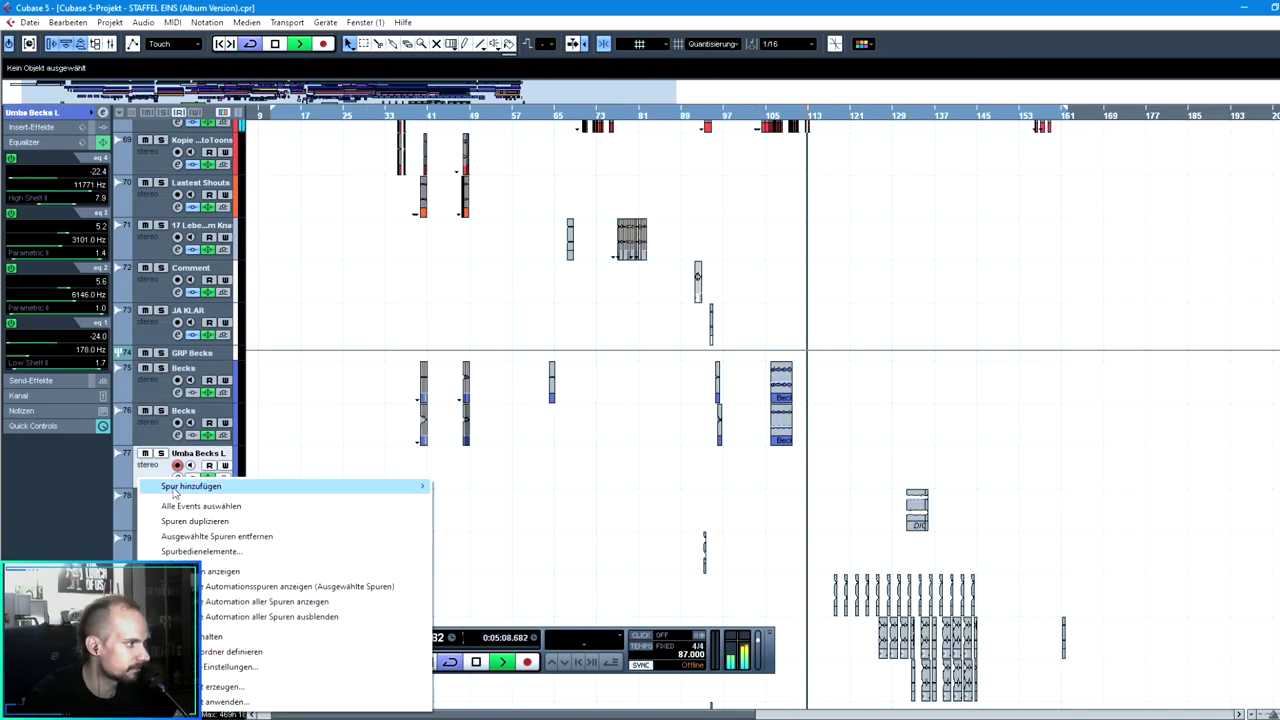
pyautogui.click(185, 521)
pyautogui.doubleClick(186, 497)
pyautogui.moveTo(193, 497); pyautogui.dragTo(117, 506)
pyautogui.press('BackSpace')
pyautogui.moveTo(1216, 12); pyautogui.dragTo(1218, 14)
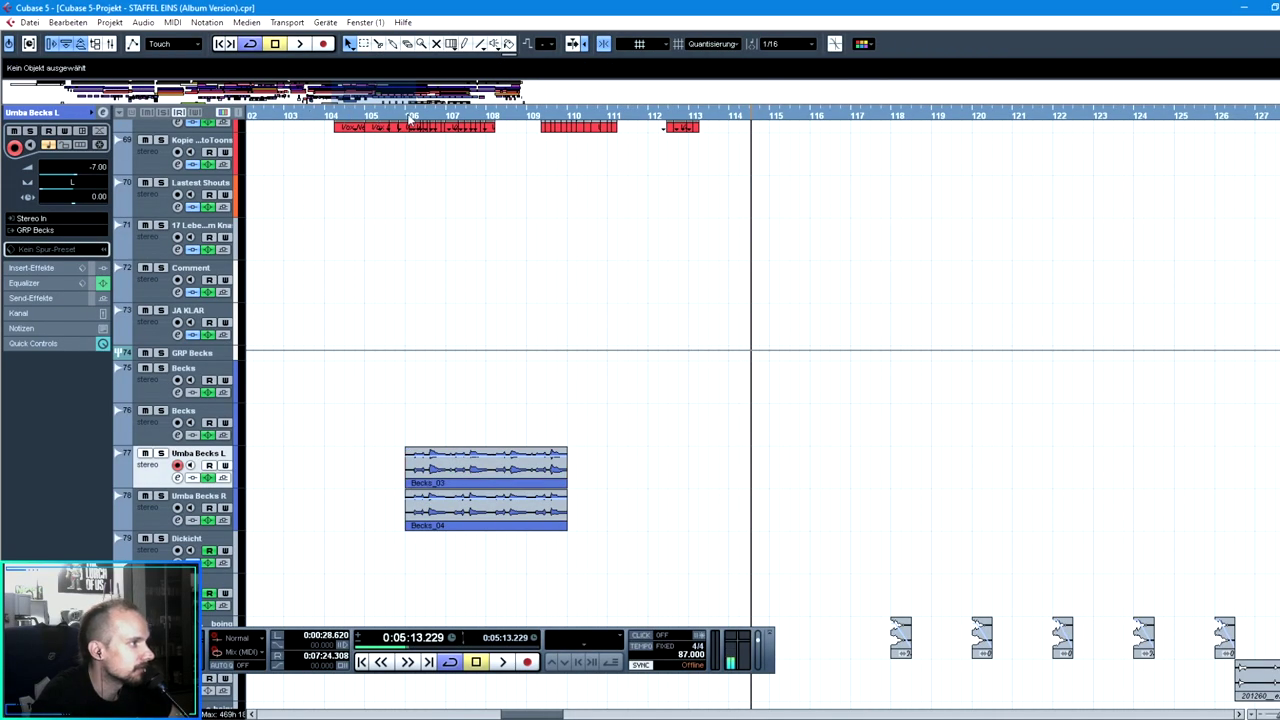
# Place the playback cursor just before bar 106, switch to the TO-DO notes to delete the selected entry, and return to Cubase
pyautogui.click(398, 118)
pyautogui.moveTo(398, 132); pyautogui.dragTo(398, 141)
pyautogui.hotkey('alt', 'Tab')
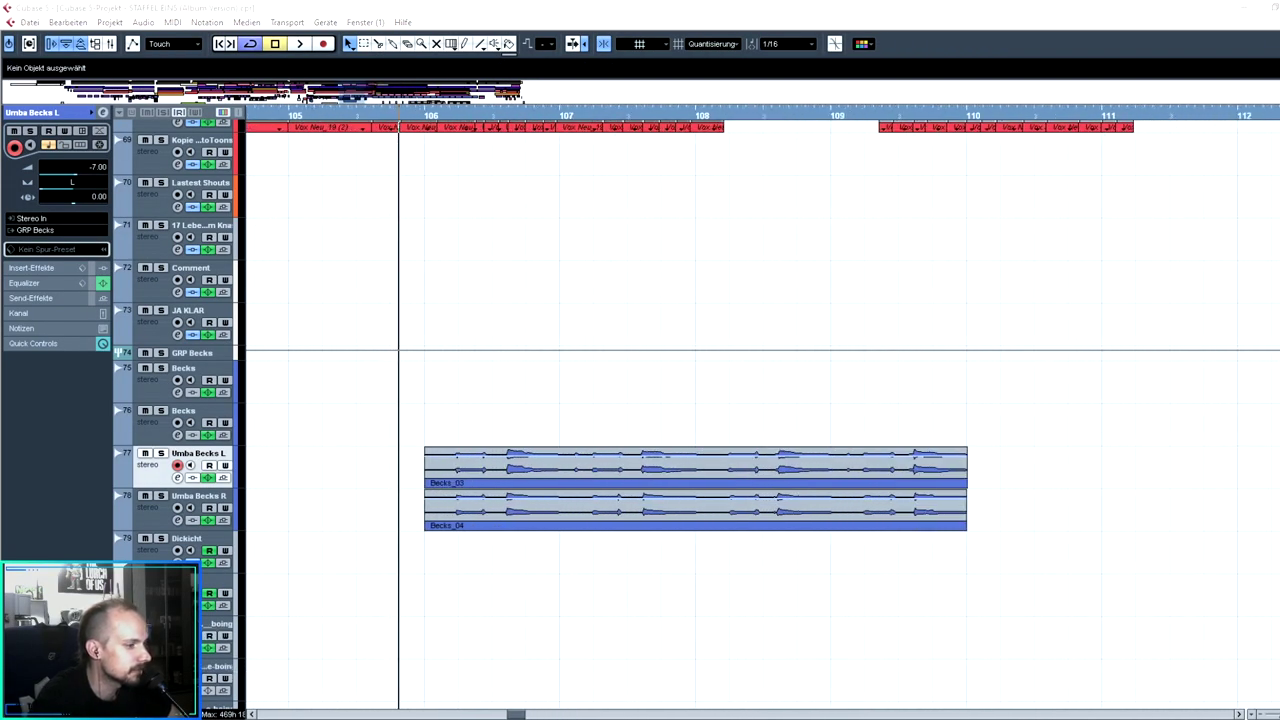
pyautogui.moveTo(530, 168); pyautogui.dragTo(330, 38)
pyautogui.press('Delete')
pyautogui.click(480, 9)
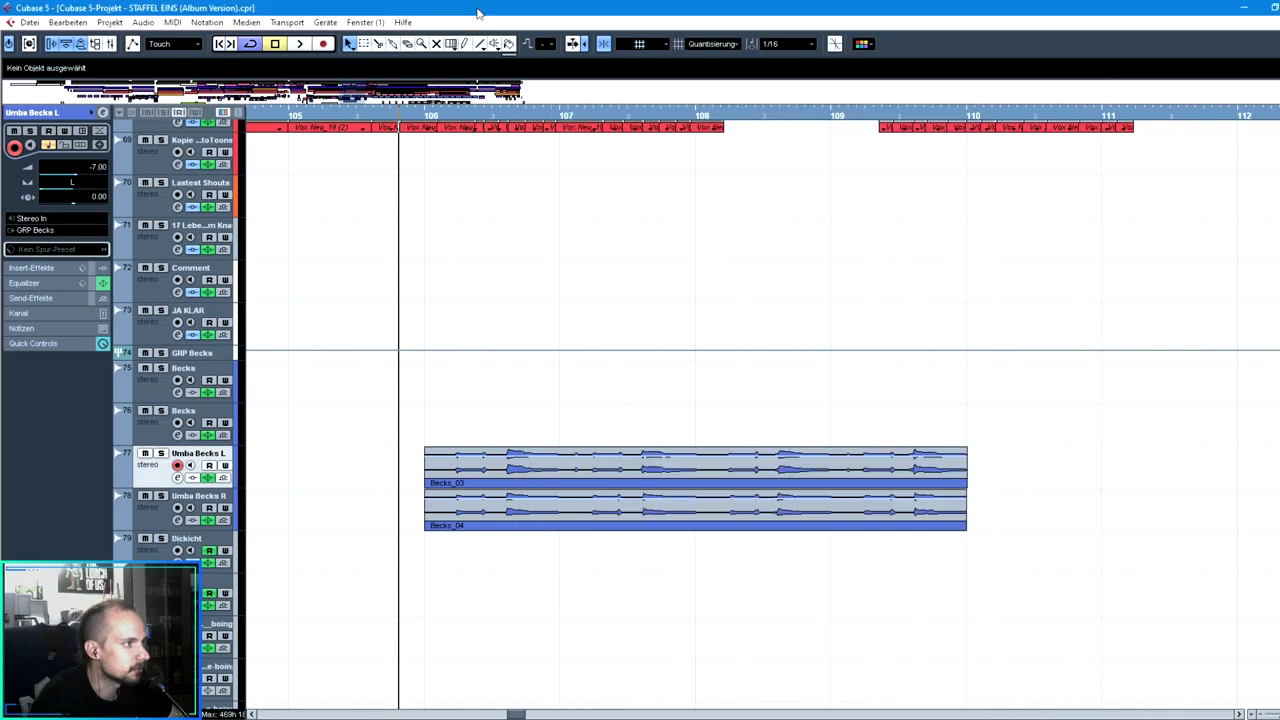
# Add a group track named GRP Umba above the Umba Becks tracks and route Umba Becks L and Umba Becks R to it
pyautogui.rightClick(153, 481)
pyautogui.moveTo(300, 490)
pyautogui.click(560, 588)
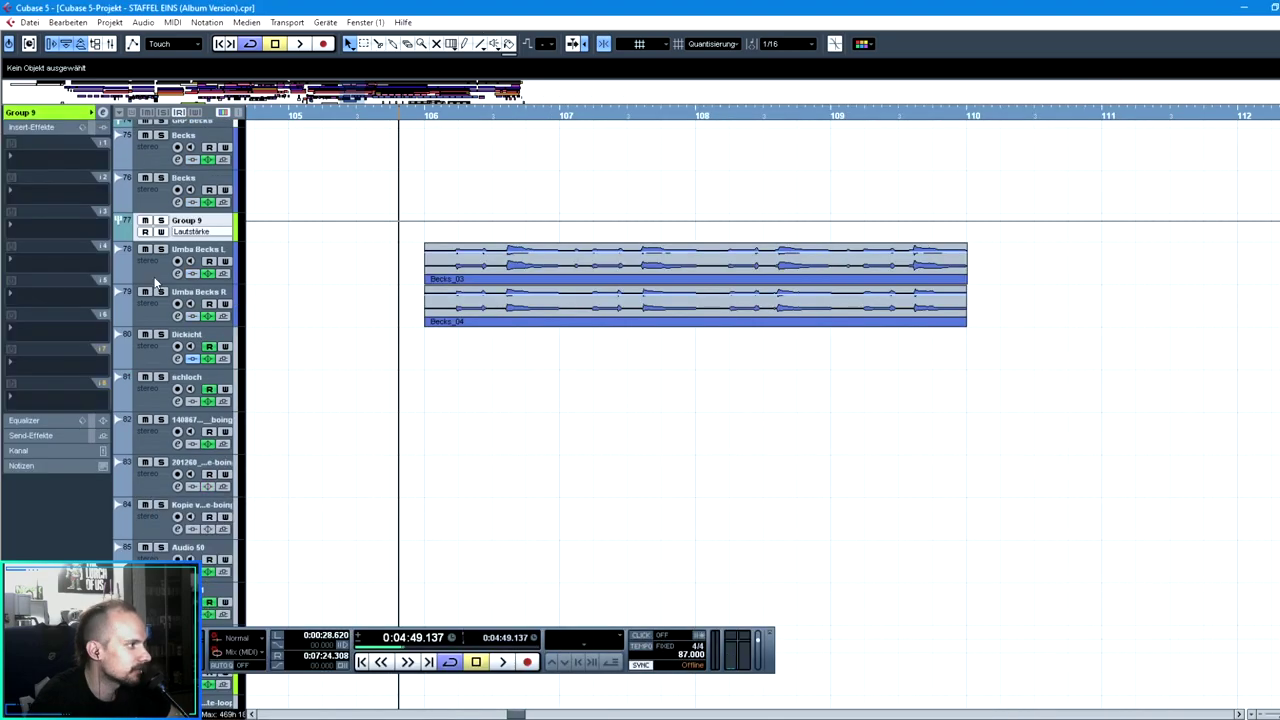
pyautogui.click(40, 232)
pyautogui.moveTo(69, 315)
pyautogui.click(156, 436)
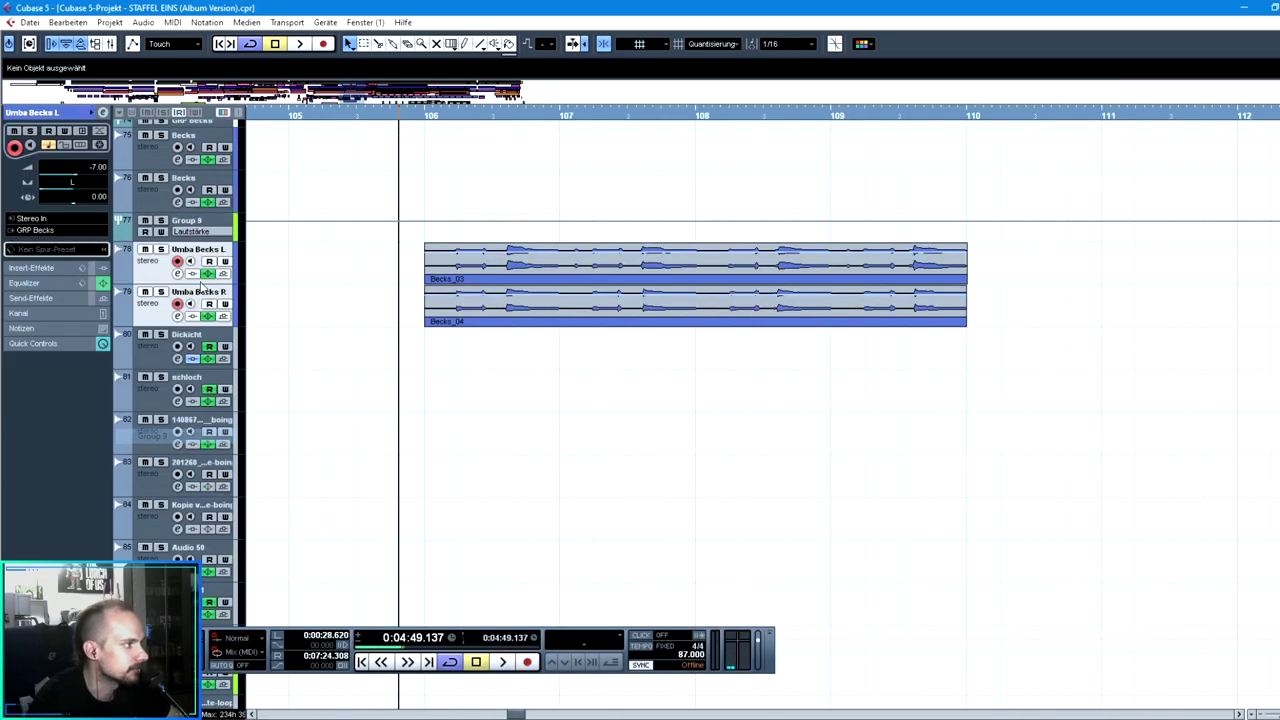
pyautogui.click(179, 224)
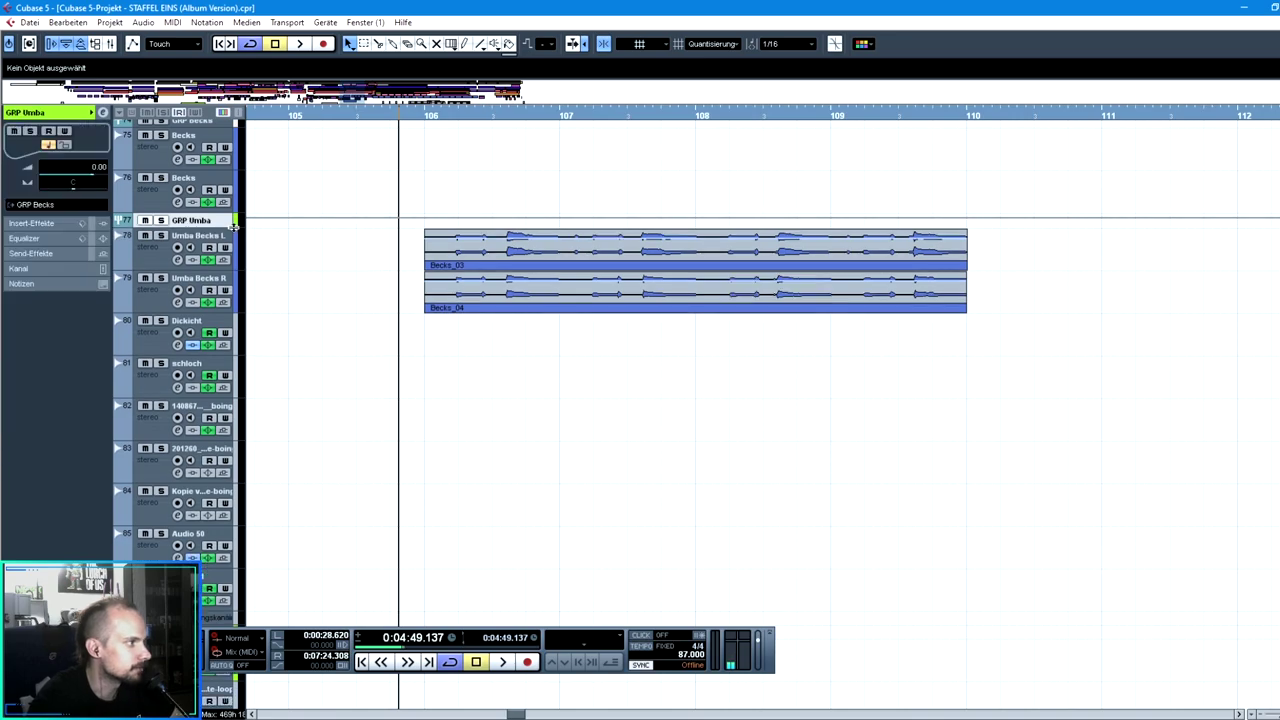
# Add a StudioChorus insert effect to GRP Umba and place the playback cursor near bar 107
pyautogui.click(238, 222)
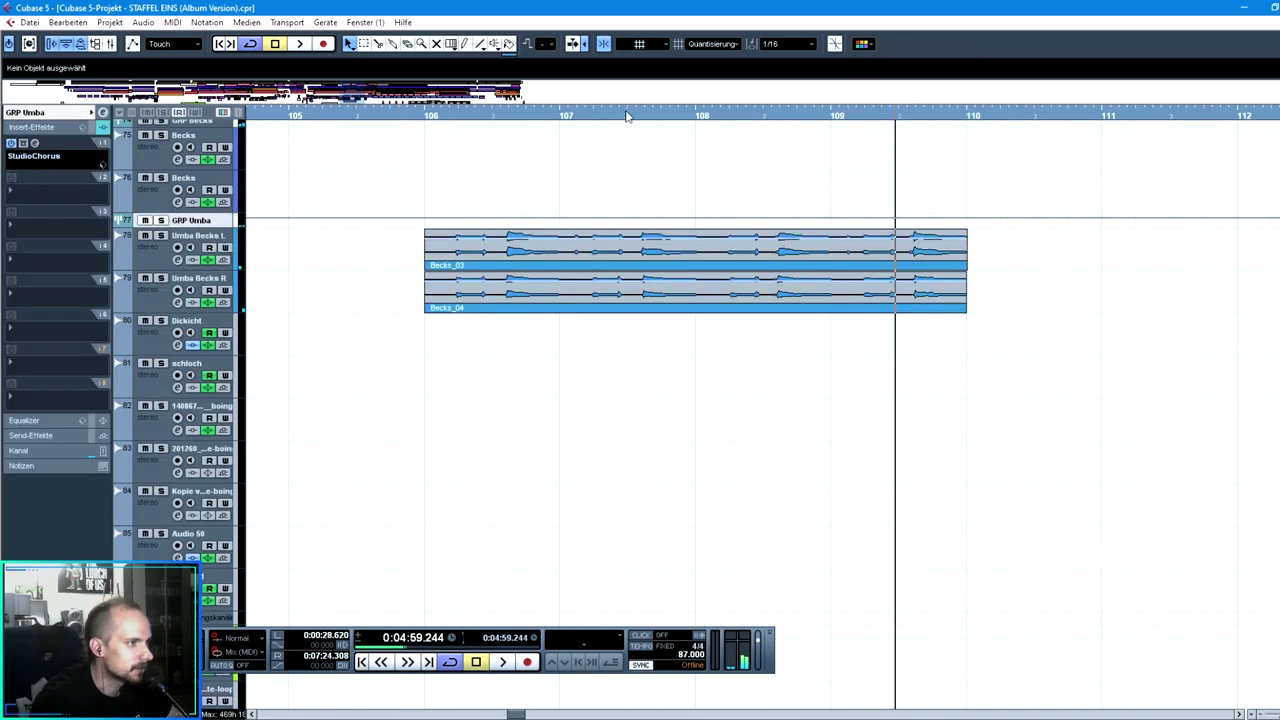
pyautogui.moveTo(565, 115); pyautogui.dragTo(600, 245)
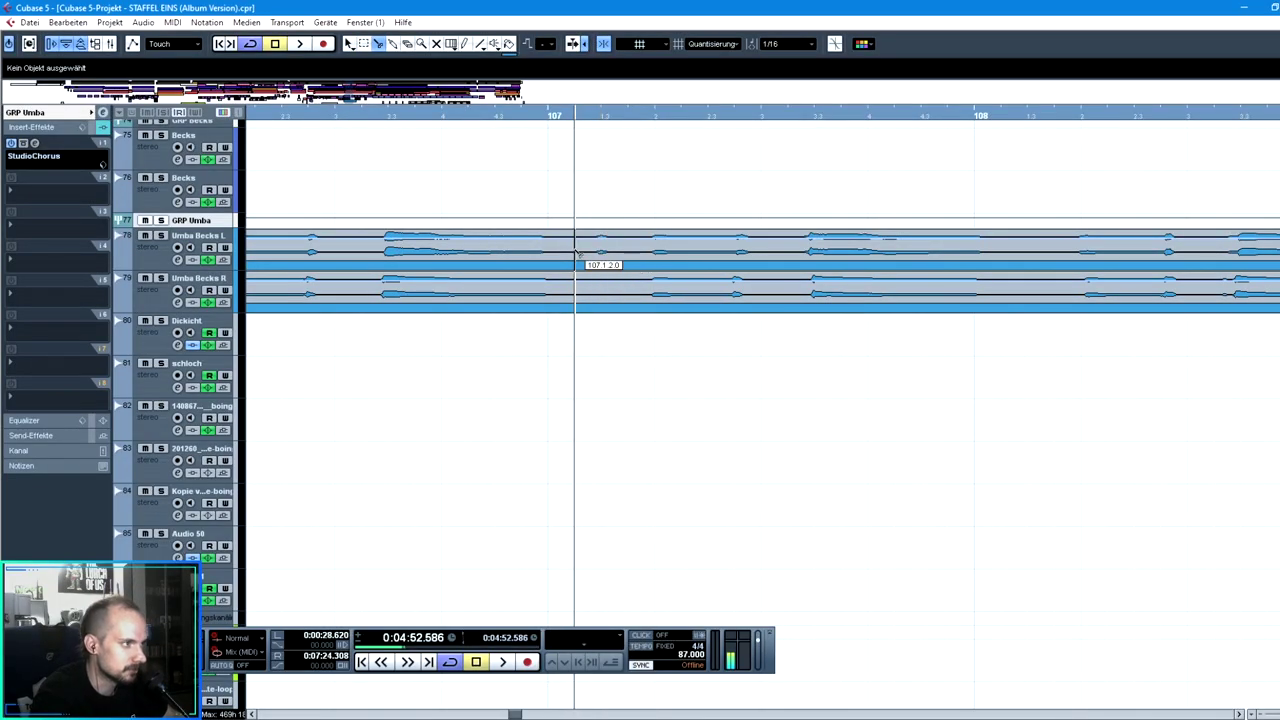
# Split the Umba Becks L and R events around the short sections just after bars 107, 108 and 109 and adjust those sections' volume
pyautogui.press('2')
pyautogui.press('3')
pyautogui.click(468, 302)
pyautogui.click(521, 303)
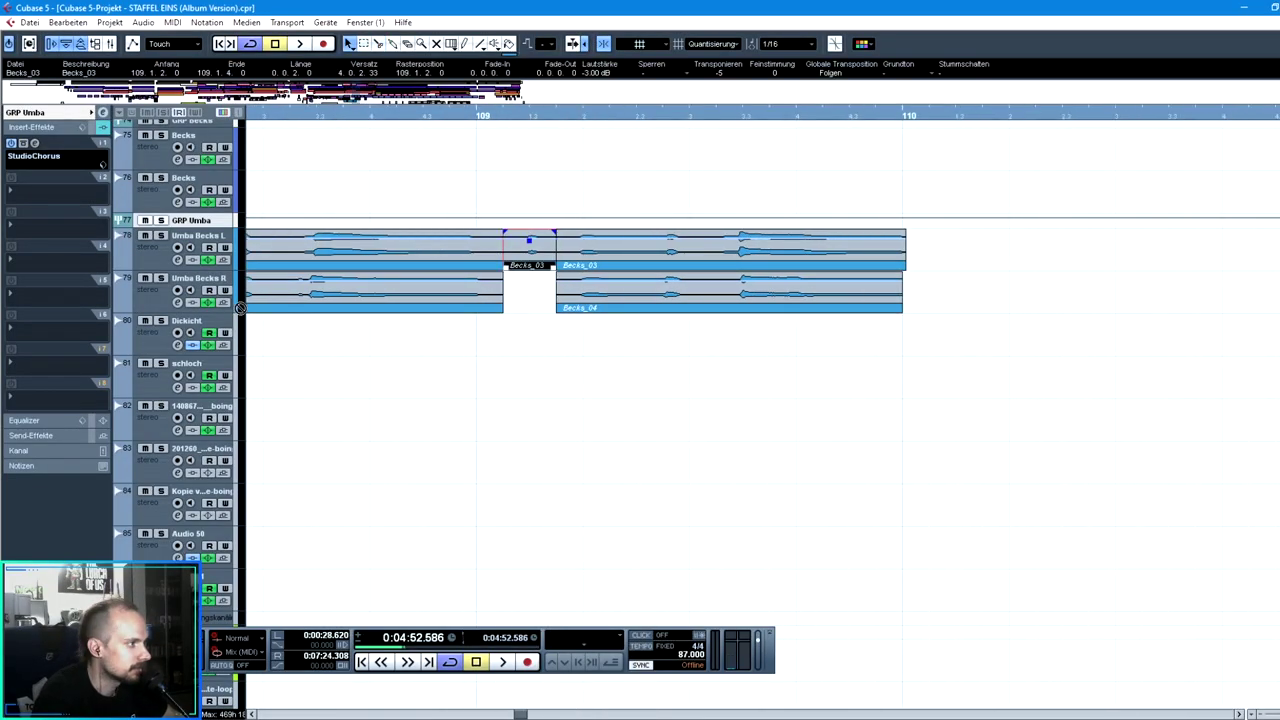
pyautogui.moveTo(240, 308); pyautogui.dragTo(437, 305)
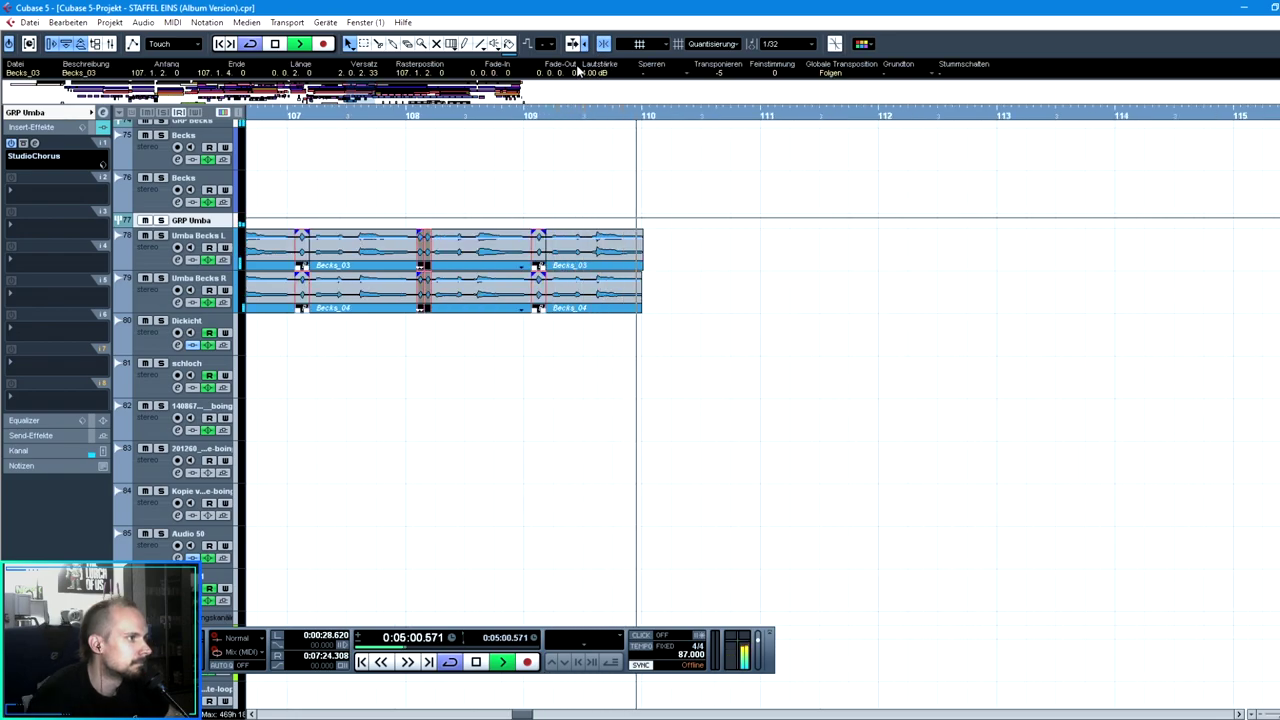
pyautogui.press('g')
pyautogui.click(338, 338)
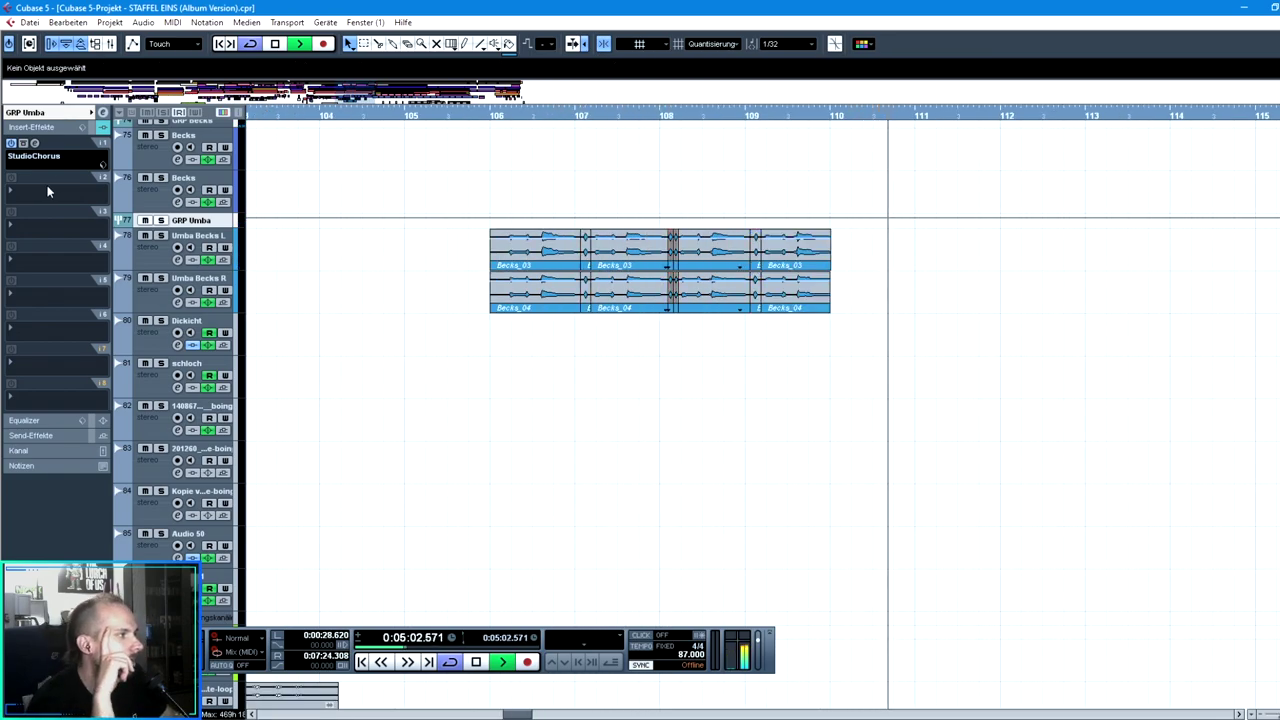
# Add EnvelopeShaper as the second insert on GRP Umba, raise its attack slightly, and audition the passage from before bar 106
pyautogui.click(47, 191)
pyautogui.moveTo(120, 251)
pyautogui.click(227, 285)
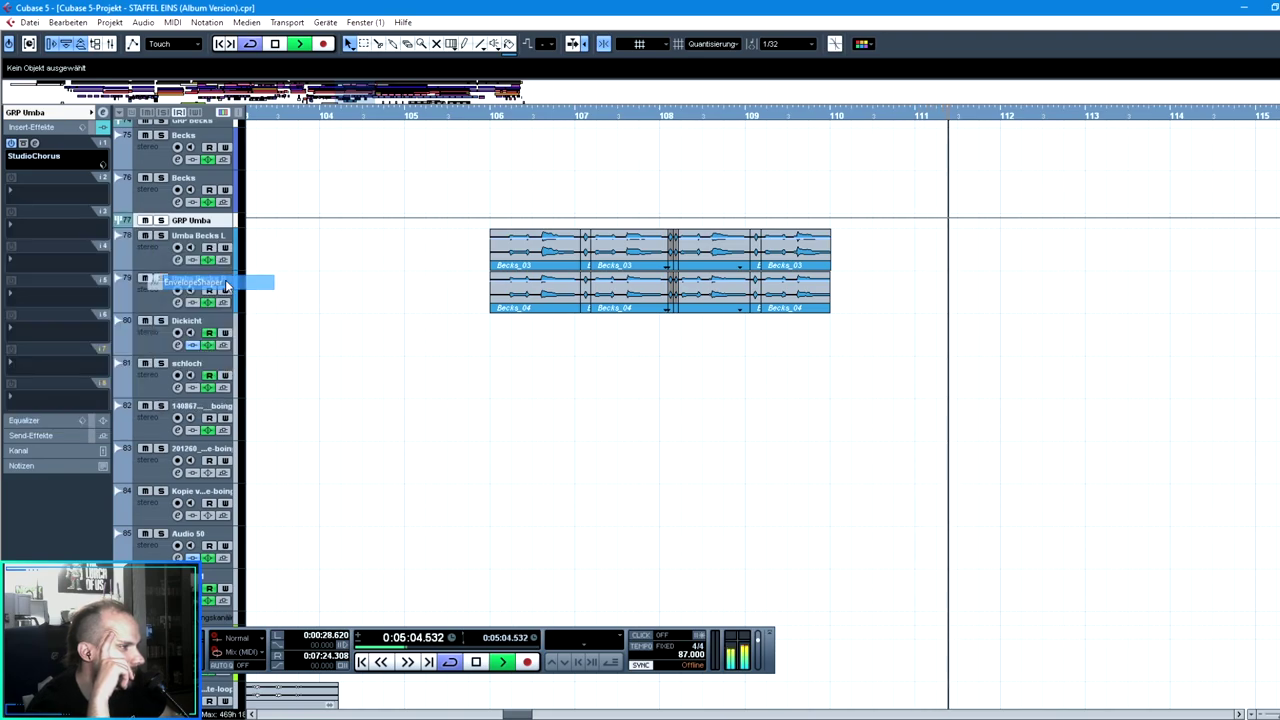
pyautogui.click(448, 118)
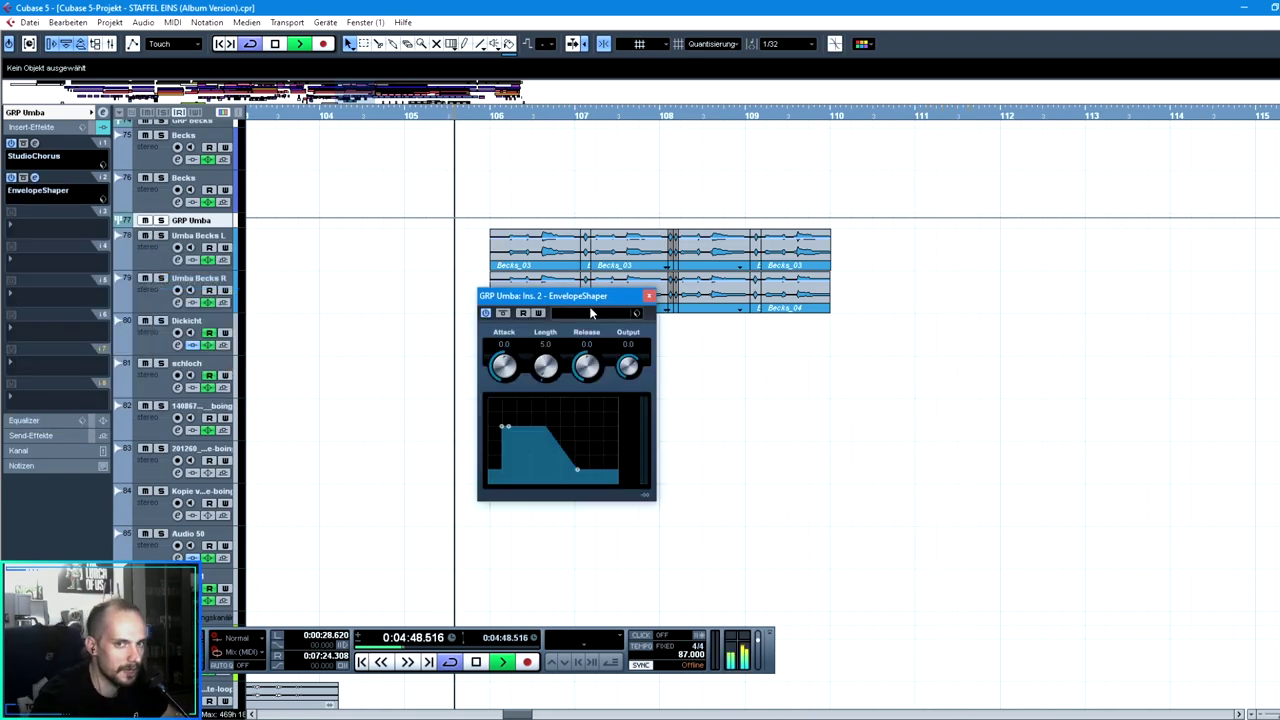
pyautogui.moveTo(502, 426); pyautogui.dragTo(502, 420)
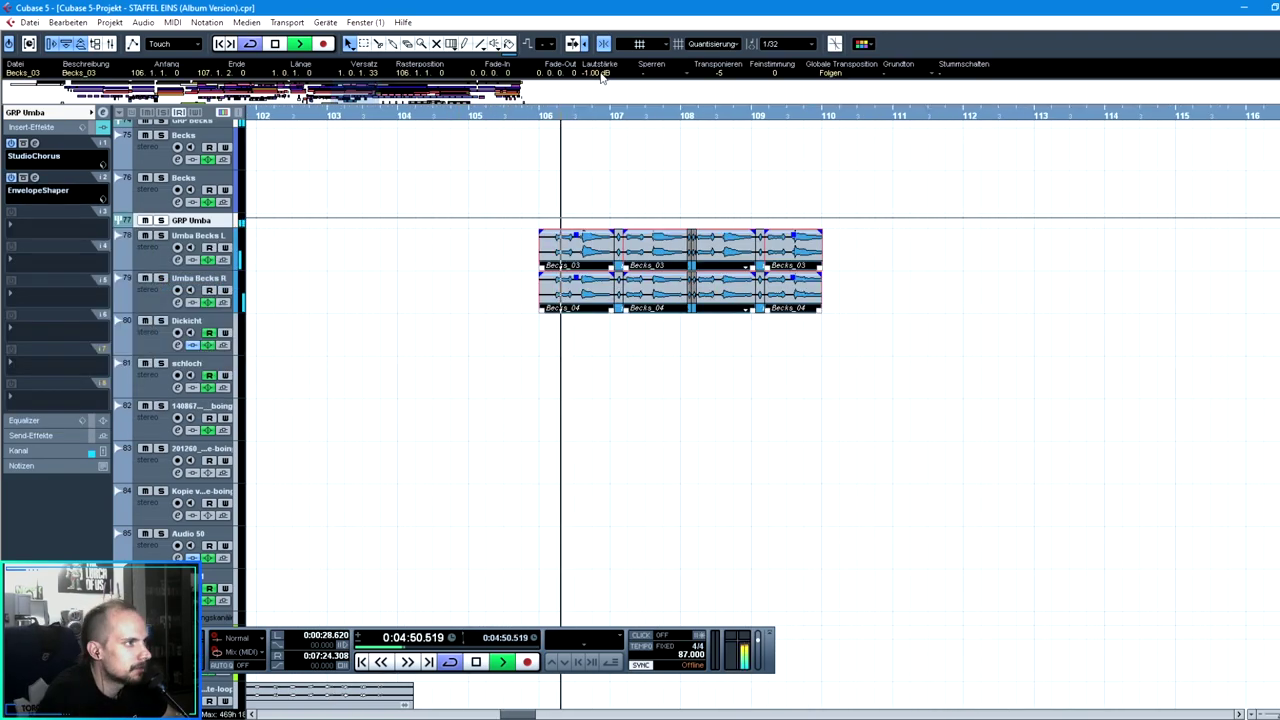
pyautogui.press('space')
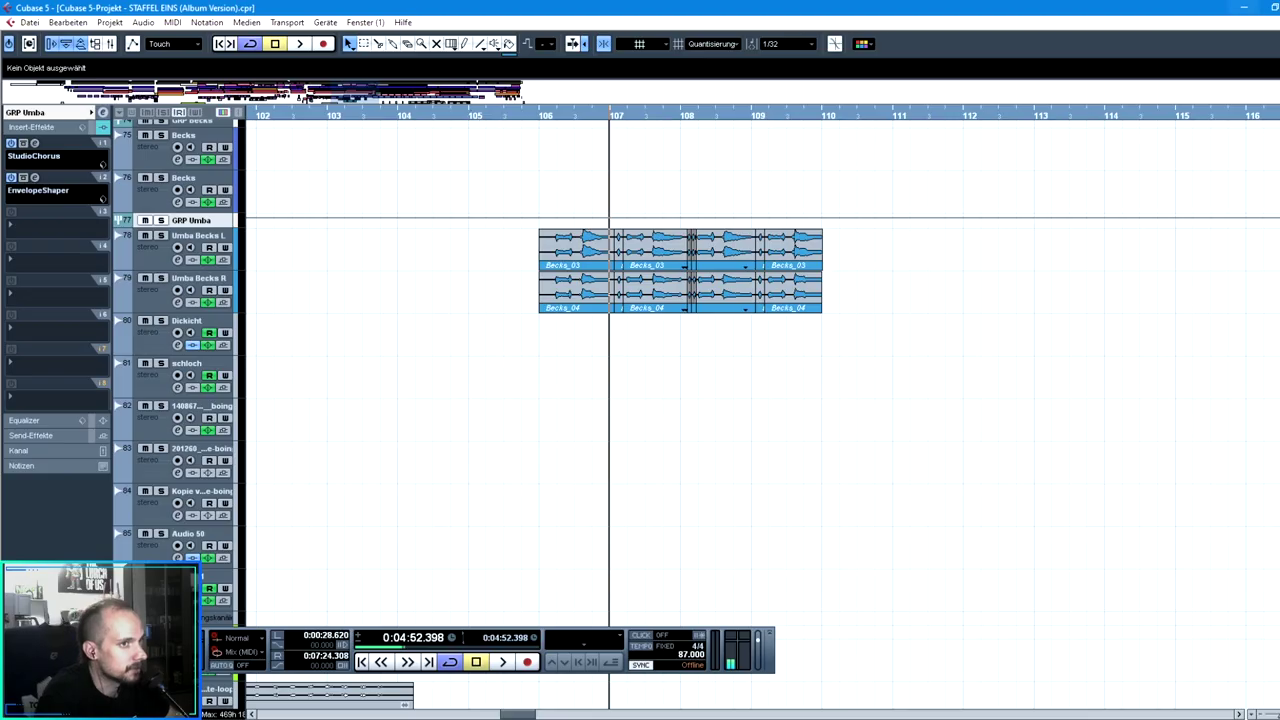
# Check the STAFFEL EINS arrangement around bar 111 in playback, export its audio mixdown, and toggle obs64.exe's mute in the volume mixer
pyautogui.click(1279, 7)
pyautogui.press('Return')
pyautogui.press('Return')
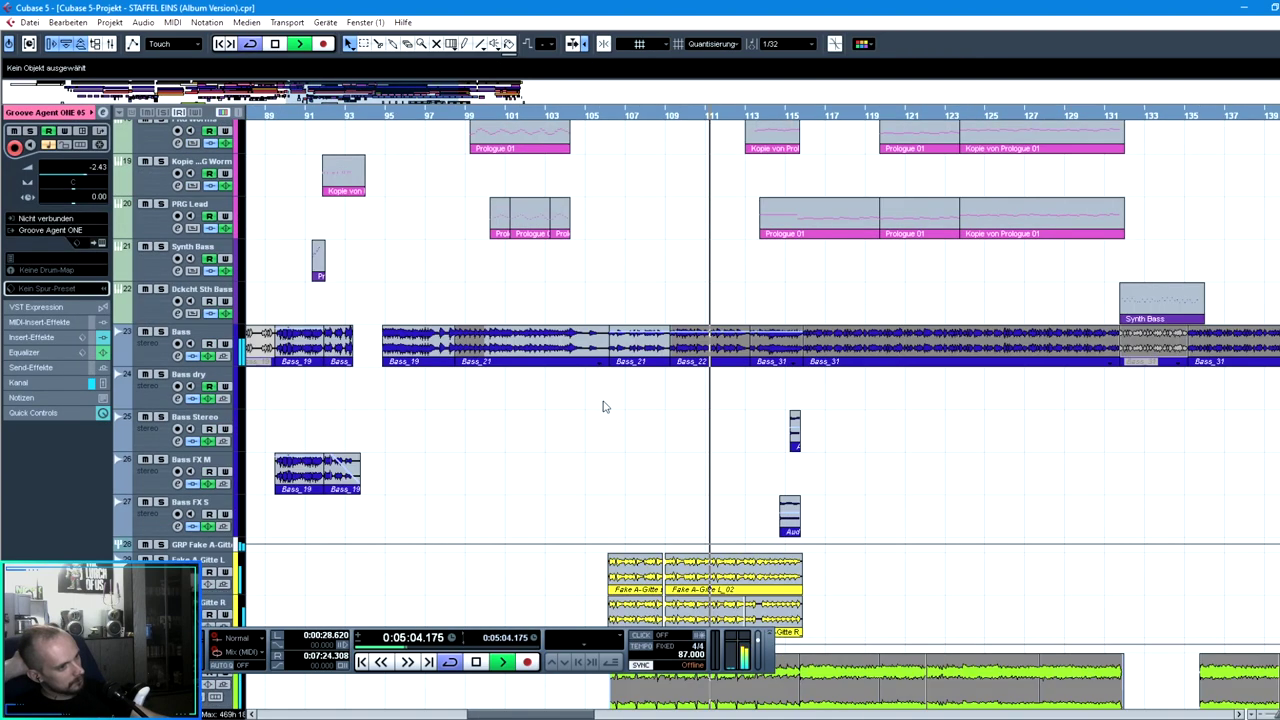
pyautogui.scroll(-3, 603, 403)
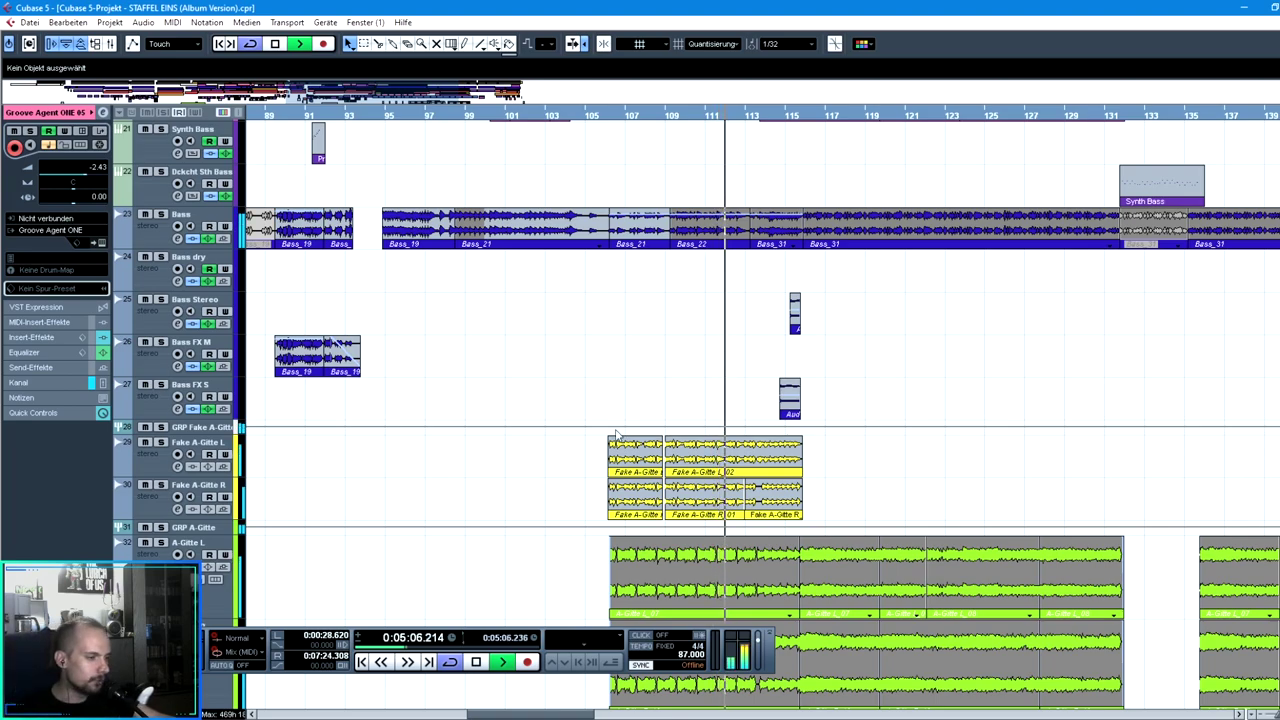
pyautogui.press('space')
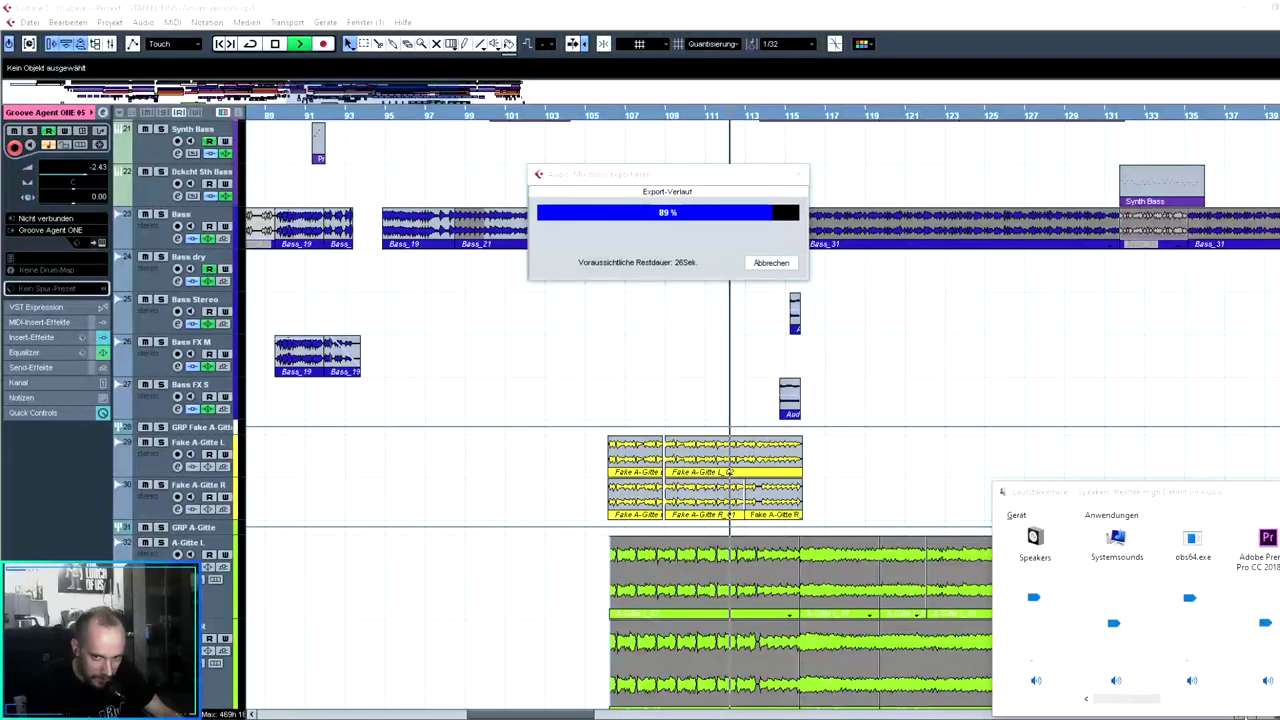
pyautogui.click(1193, 682)
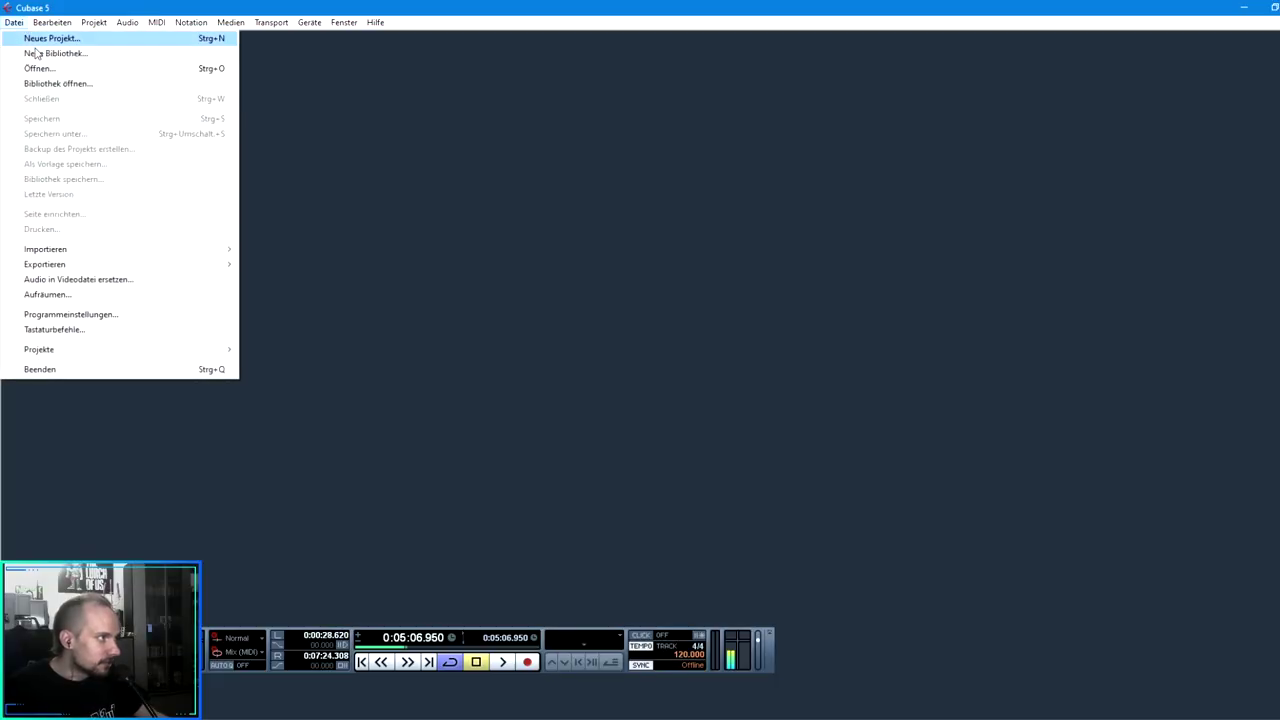
# Open the REHDRUECK.cpr project
pyautogui.click(78, 69)
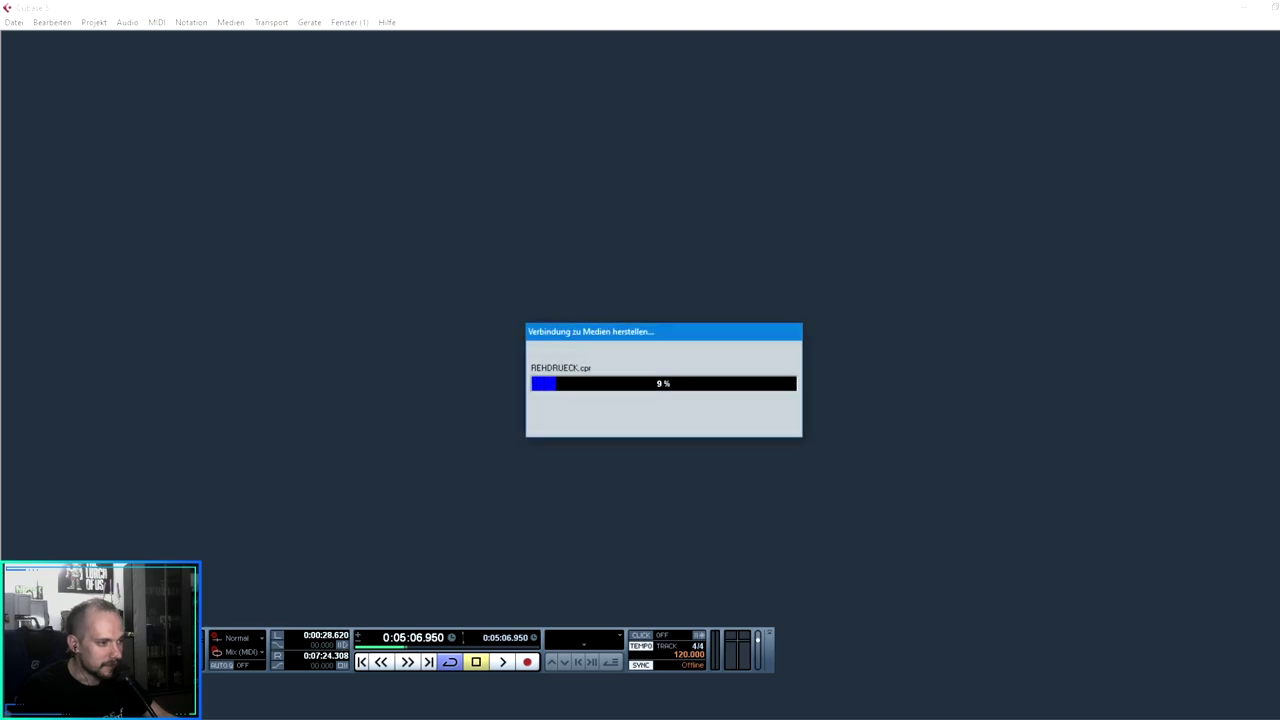
pyautogui.scroll(-5, 523, 449)
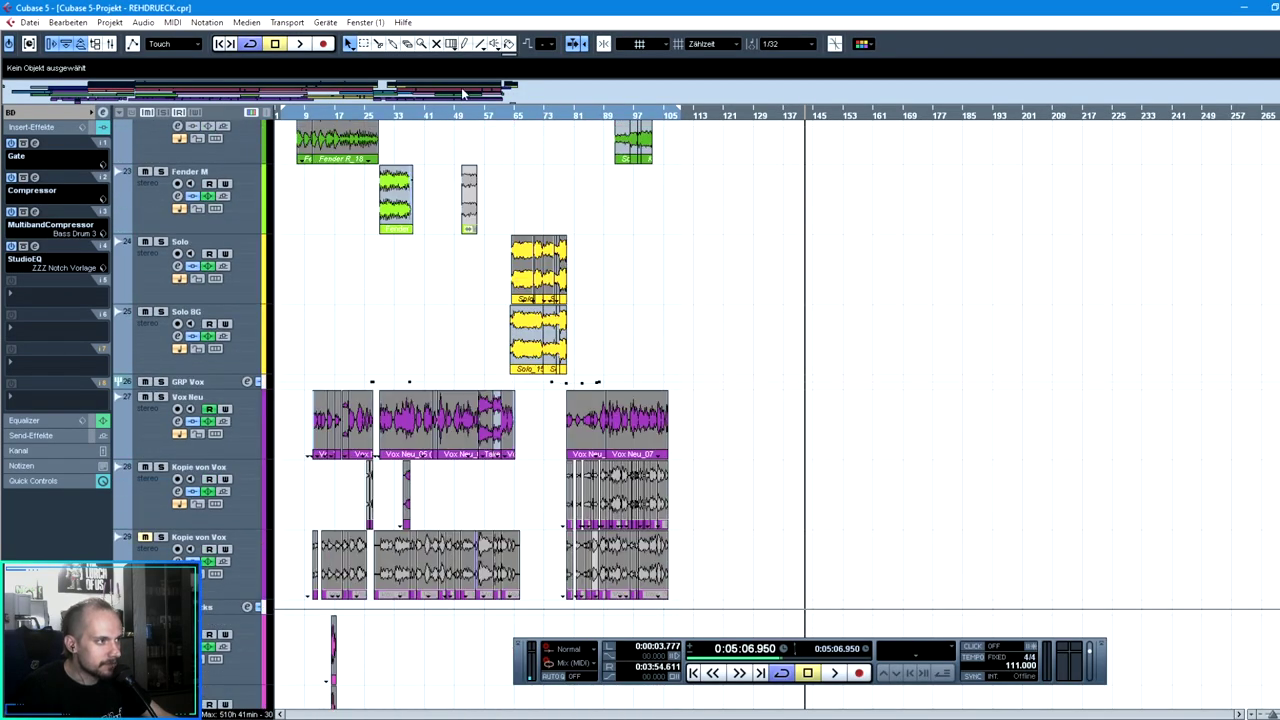
# Open the Vox Neu take near bar 55 in the sample editor and warp the start of its first vocal phrase slightly later
pyautogui.moveTo(478, 117); pyautogui.dragTo(481, 153)
pyautogui.click(311, 250)
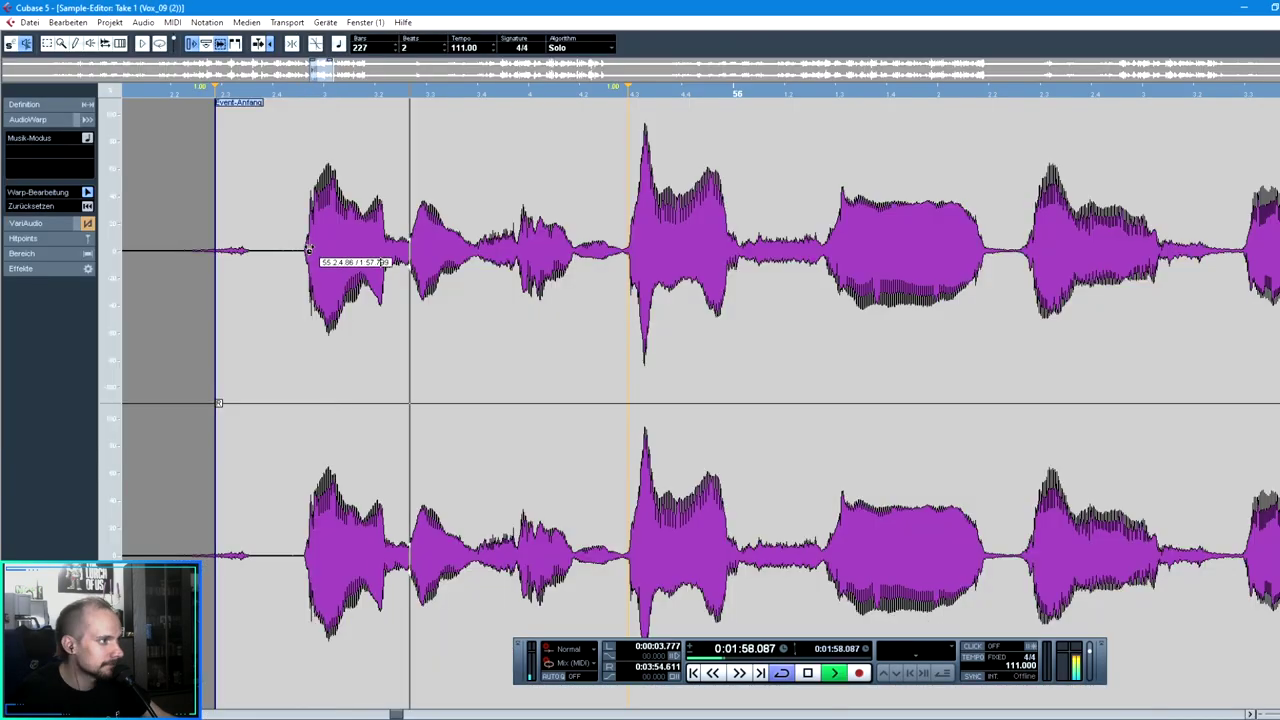
pyautogui.moveTo(311, 249); pyautogui.dragTo(322, 249)
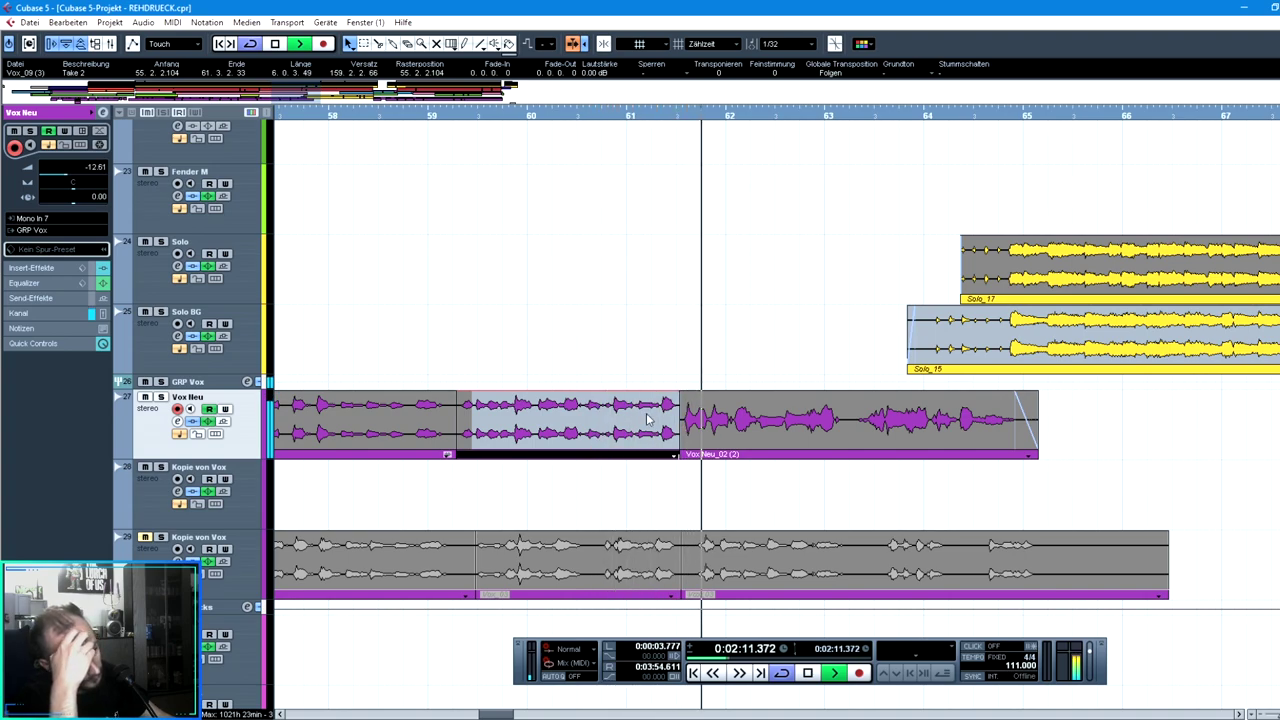
# Examine the Vox Neu Take 2 event around bar 60 and the arrangement following it during playback
pyautogui.click(640, 158)
pyautogui.doubleClick(603, 410)
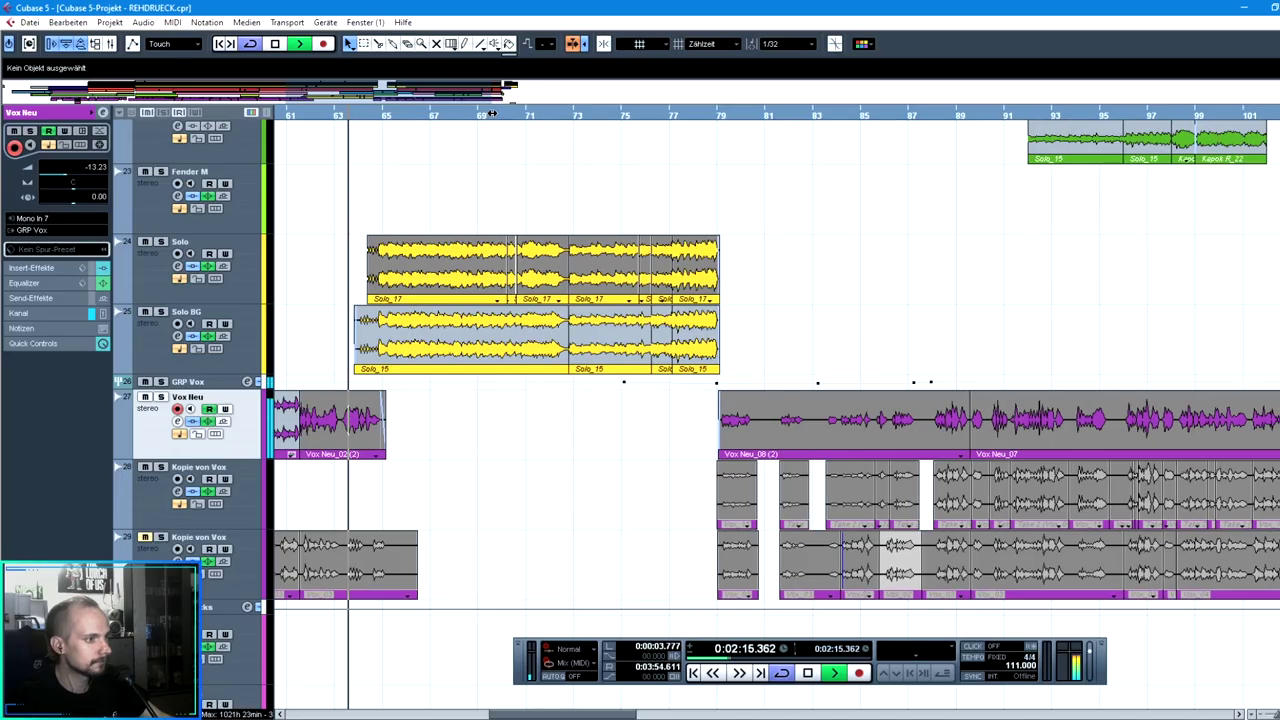
pyautogui.press('g')
pyautogui.press('g')
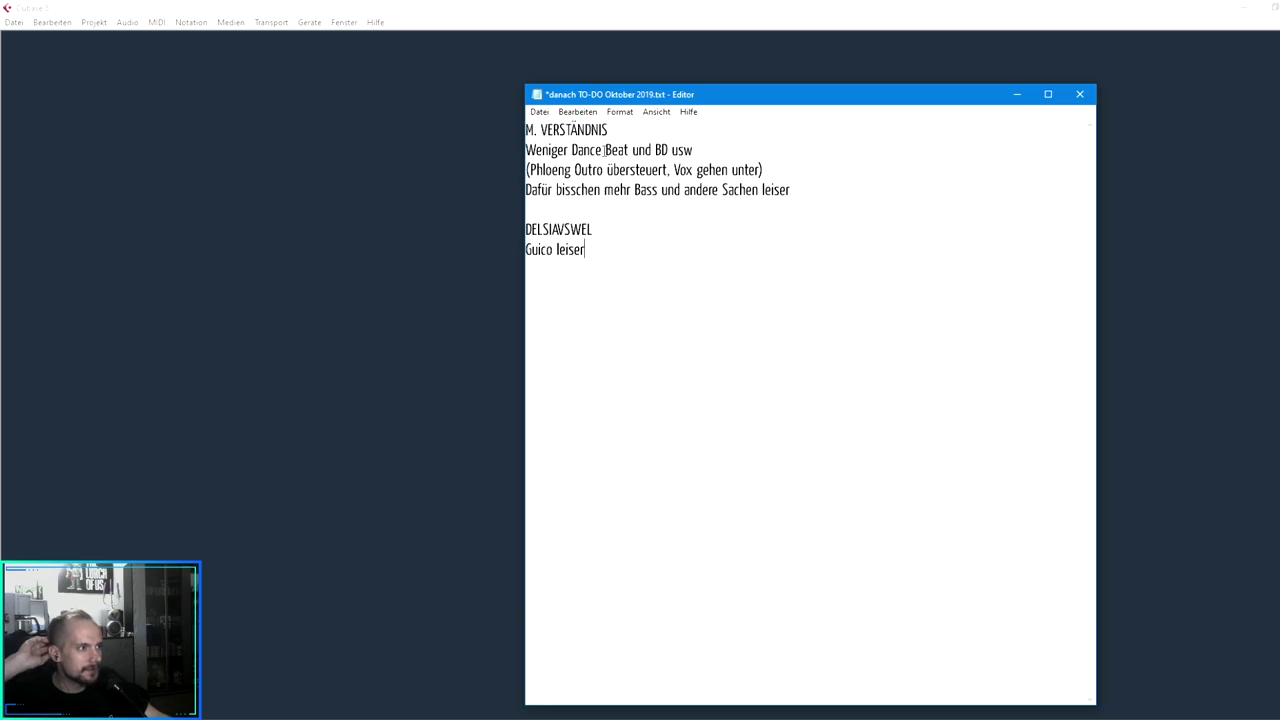
# Return from the TO-DO notes to Cubase and open the DELSIAVSWEL.cpr project
pyautogui.click(26, 6)
pyautogui.click(13, 22)
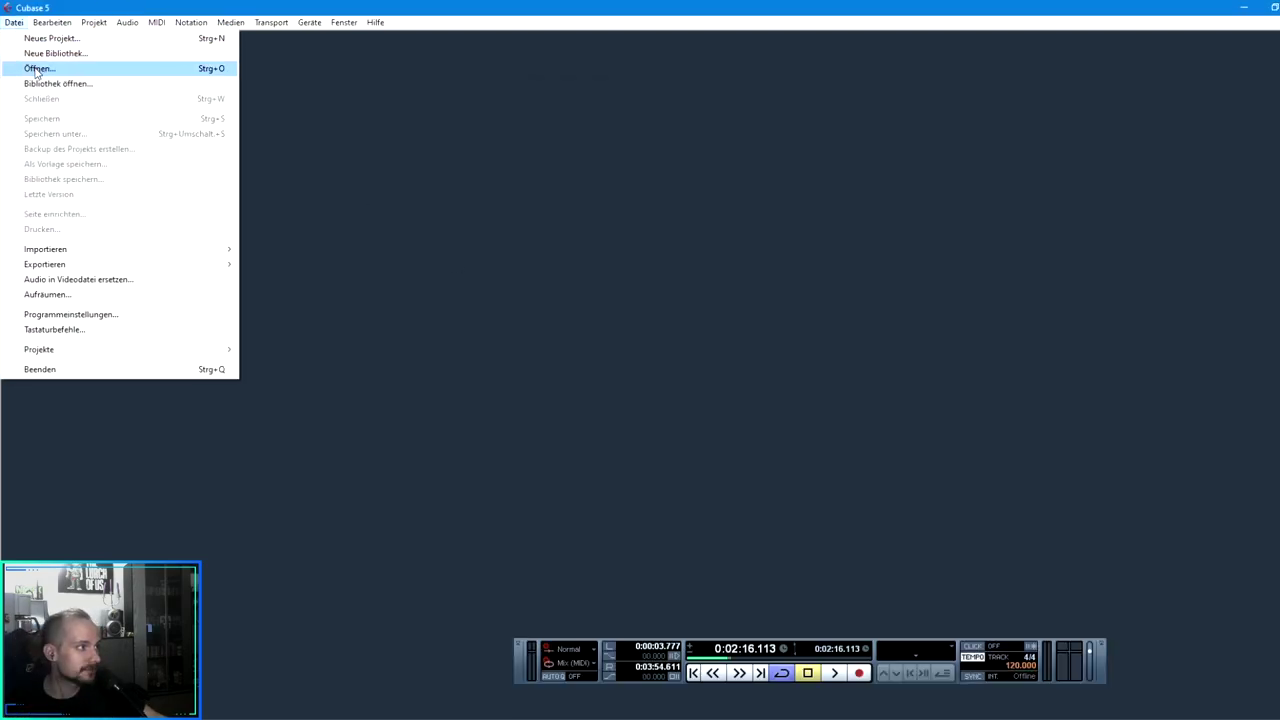
pyautogui.click(40, 66)
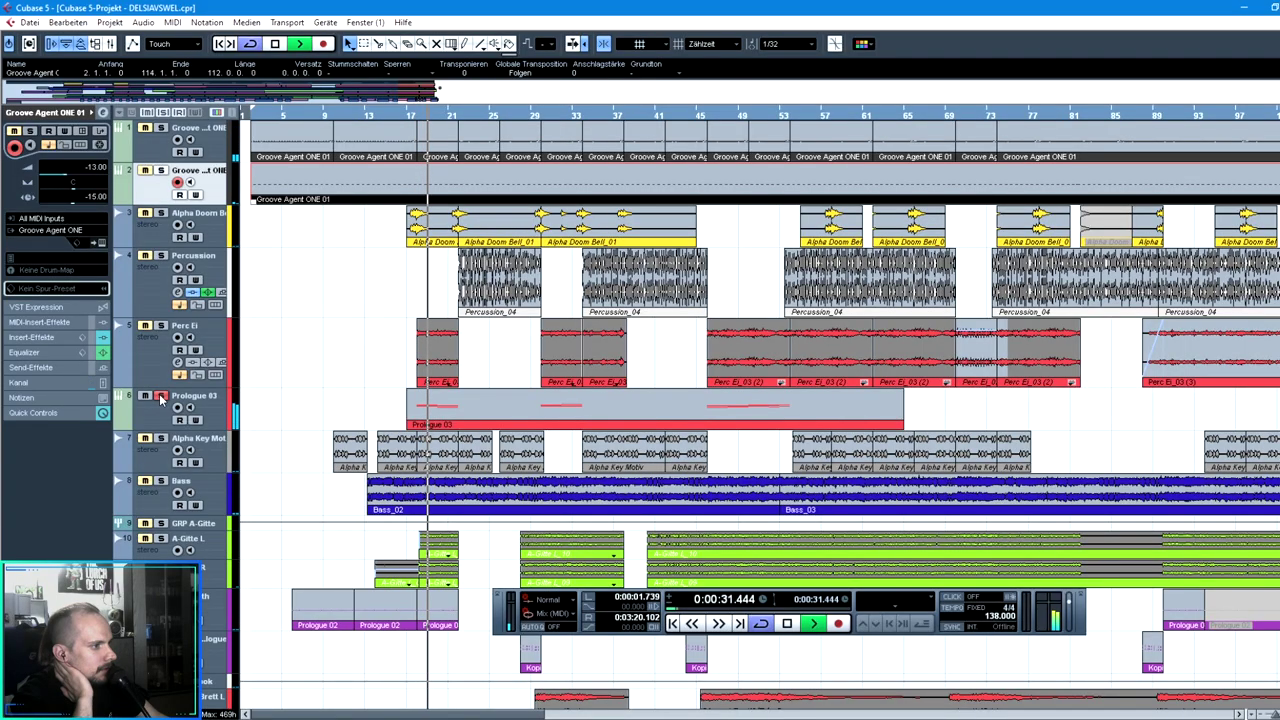
# Audition the Prologue 03 and Percussion tracks by toggling their solo and mute states during playback
pyautogui.click(161, 396)
pyautogui.click(145, 396)
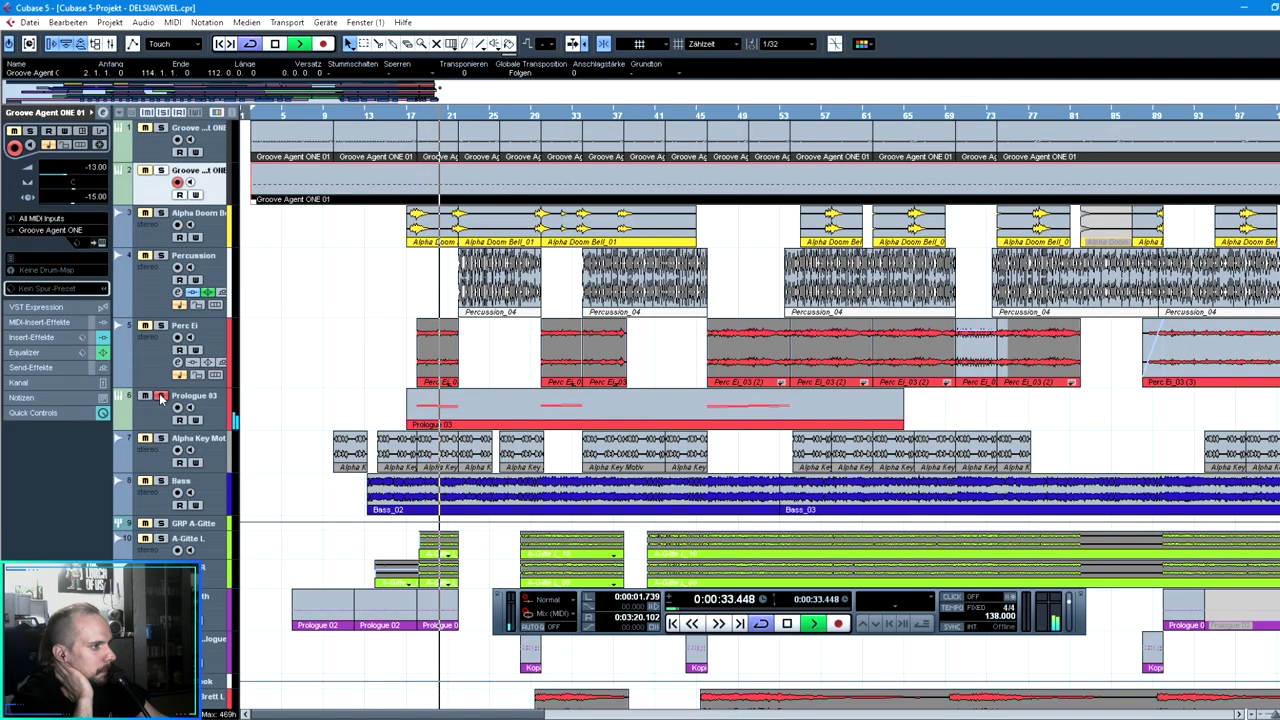
pyautogui.click(161, 256)
pyautogui.click(162, 257)
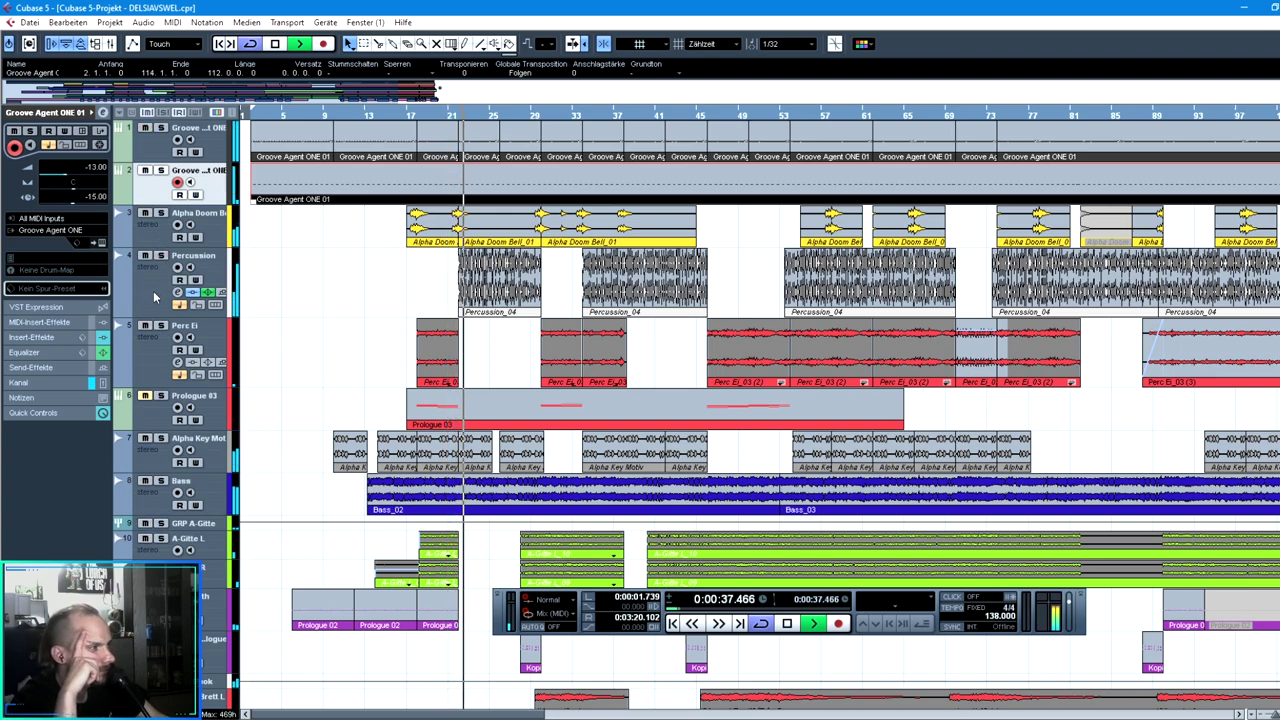
# Set the Percussion track's volume to -8.5 dB and prepare the audio mixdown export for the 2020 das Album danach folder
pyautogui.click(153, 289)
pyautogui.click(62, 113)
pyautogui.doubleClick(98, 169)
pyautogui.write('-8.5')
pyautogui.press('Return')
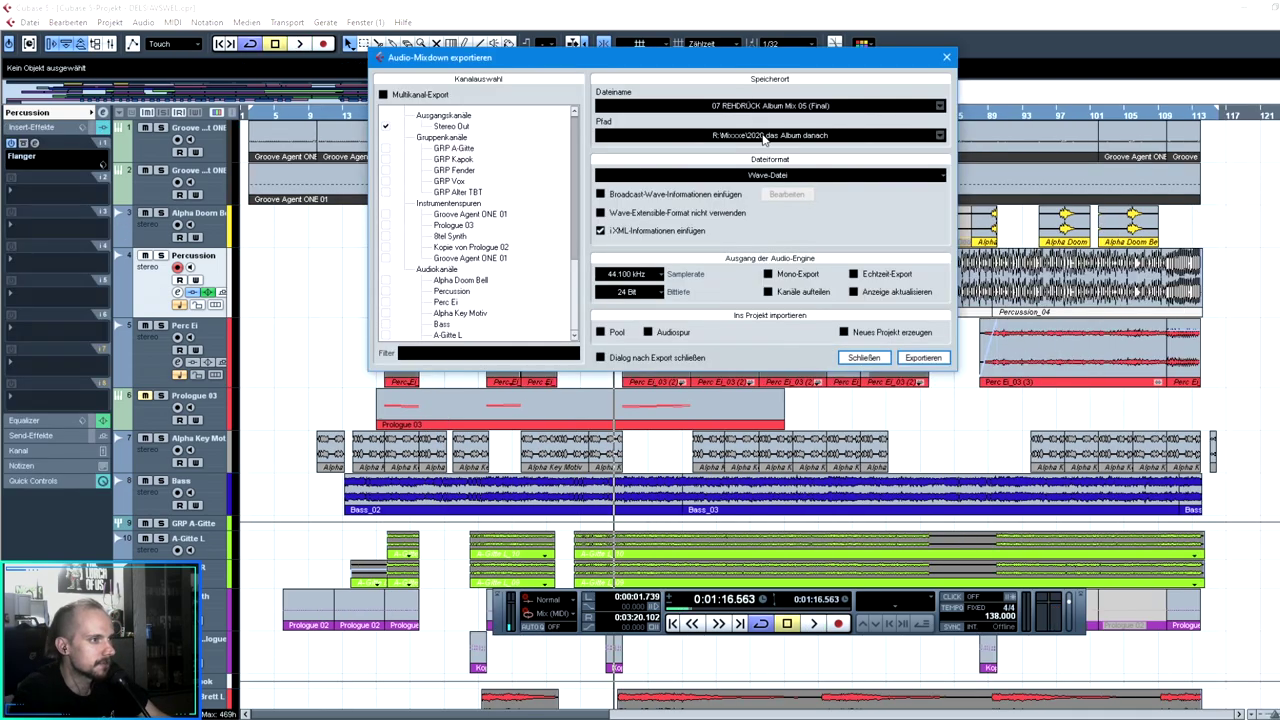
pyautogui.click(765, 138)
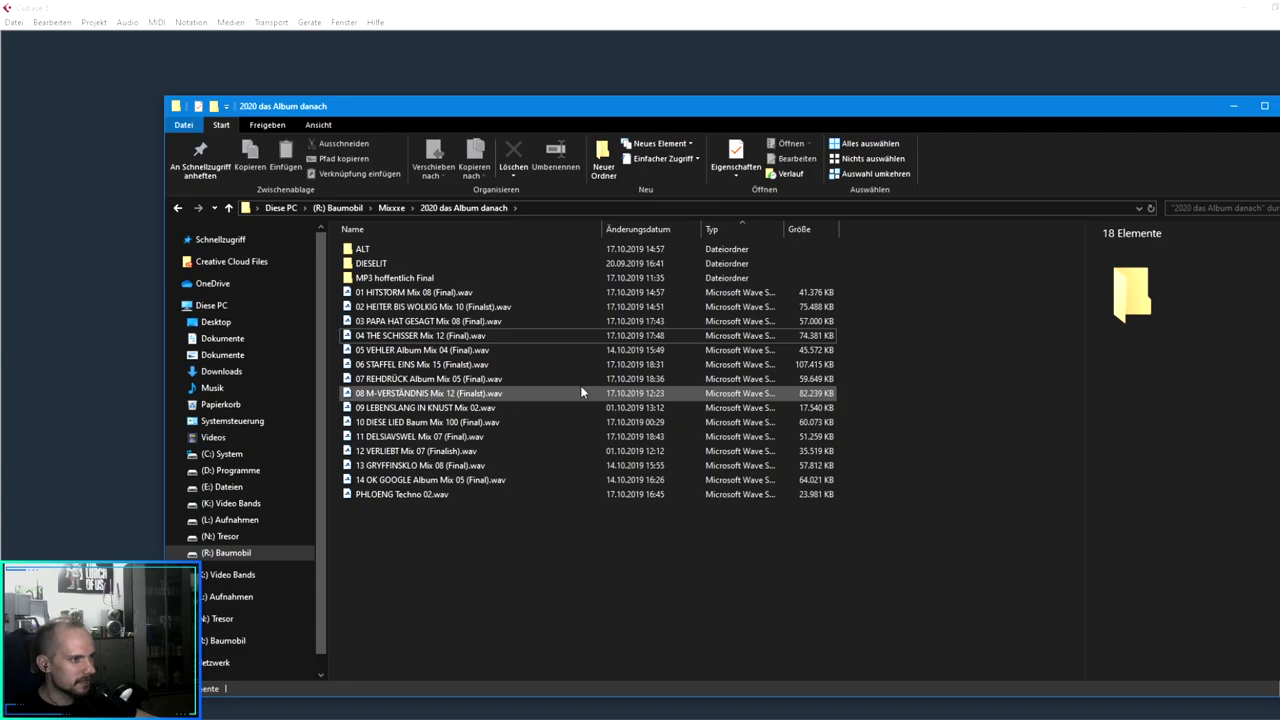
# Play 08 M-VERSTÄNDNIS Mix 12 (Finalst).wav in Winamp and examine its waveform in Nero WaveEditor
pyautogui.doubleClick(618, 393)
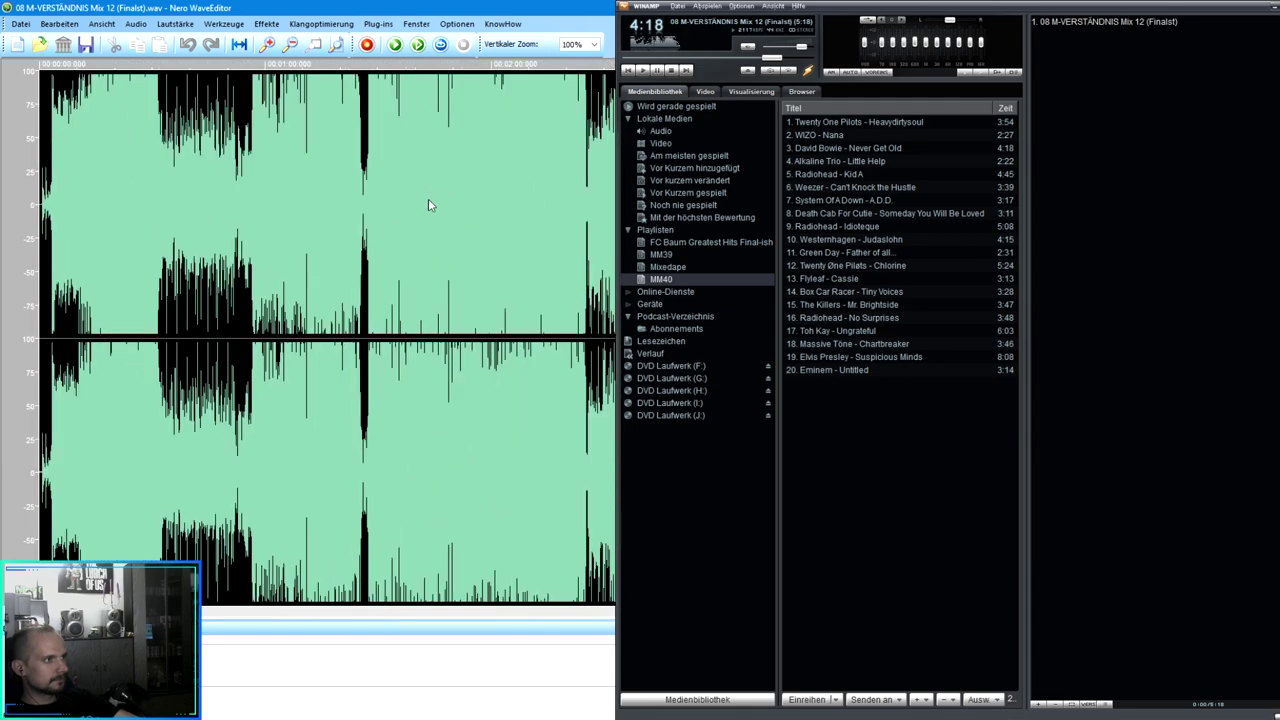
pyautogui.click(428, 199)
pyautogui.scroll(6, 421, 207)
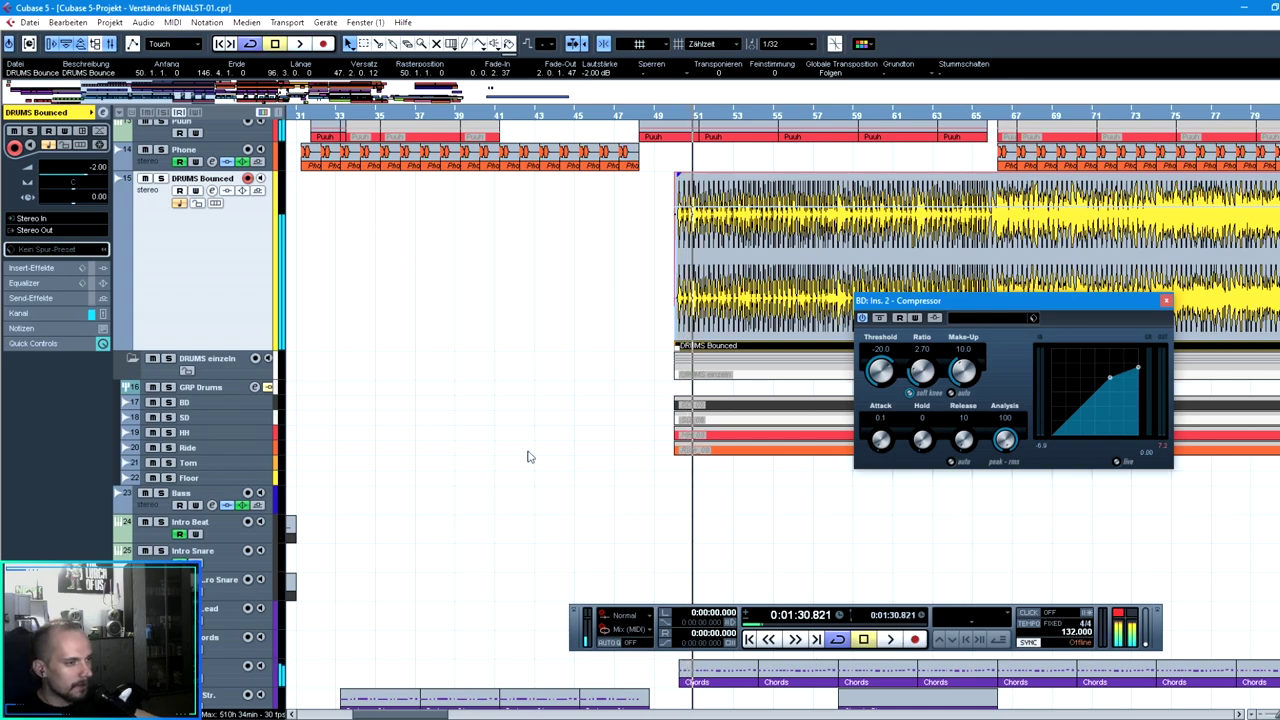
# Reduce the DRUMS Bounced track height in the Verständnis FINALST-01 project and inspect the event's waveform in the sample editor
pyautogui.moveTo(181, 348); pyautogui.dragTo(228, 198)
pyautogui.click(608, 227)
pyautogui.doubleClick(745, 190)
pyautogui.click(17, 122)
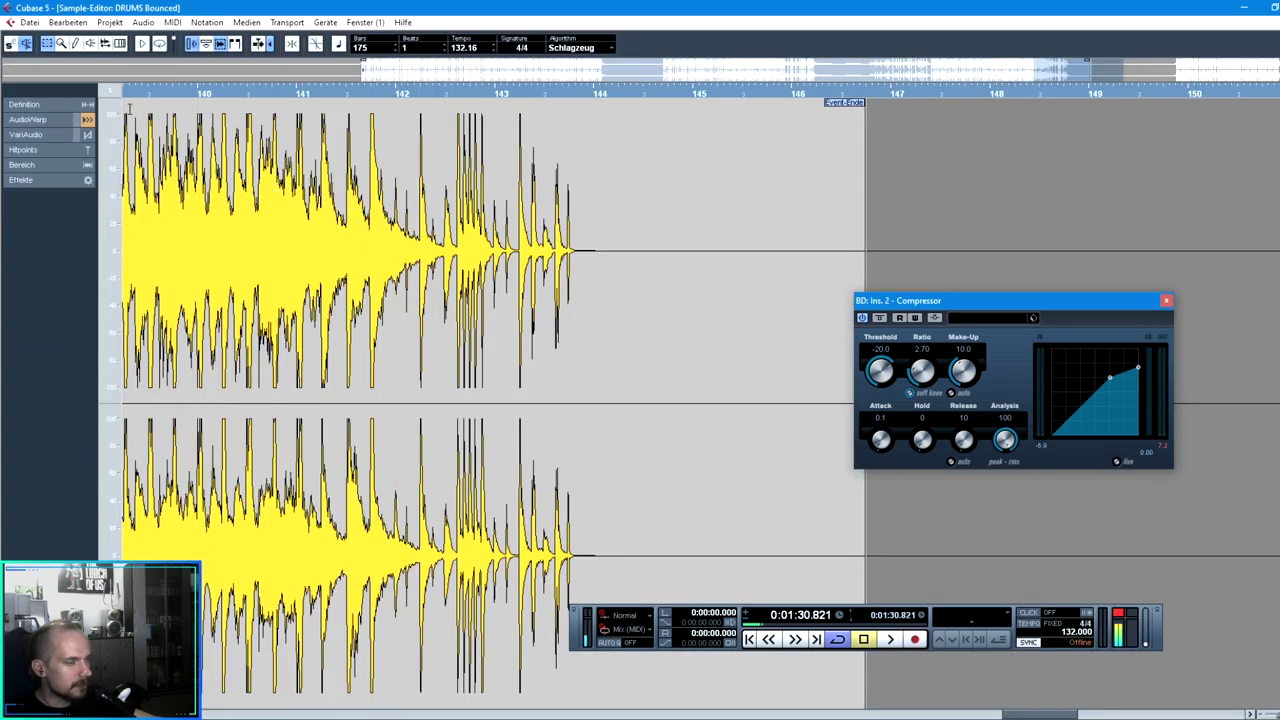
pyautogui.click(1279, 22)
# Audition the Synth Chords track and the Bass track in solo, one after the other, during playback
pyautogui.scroll(-5, 567, 349)
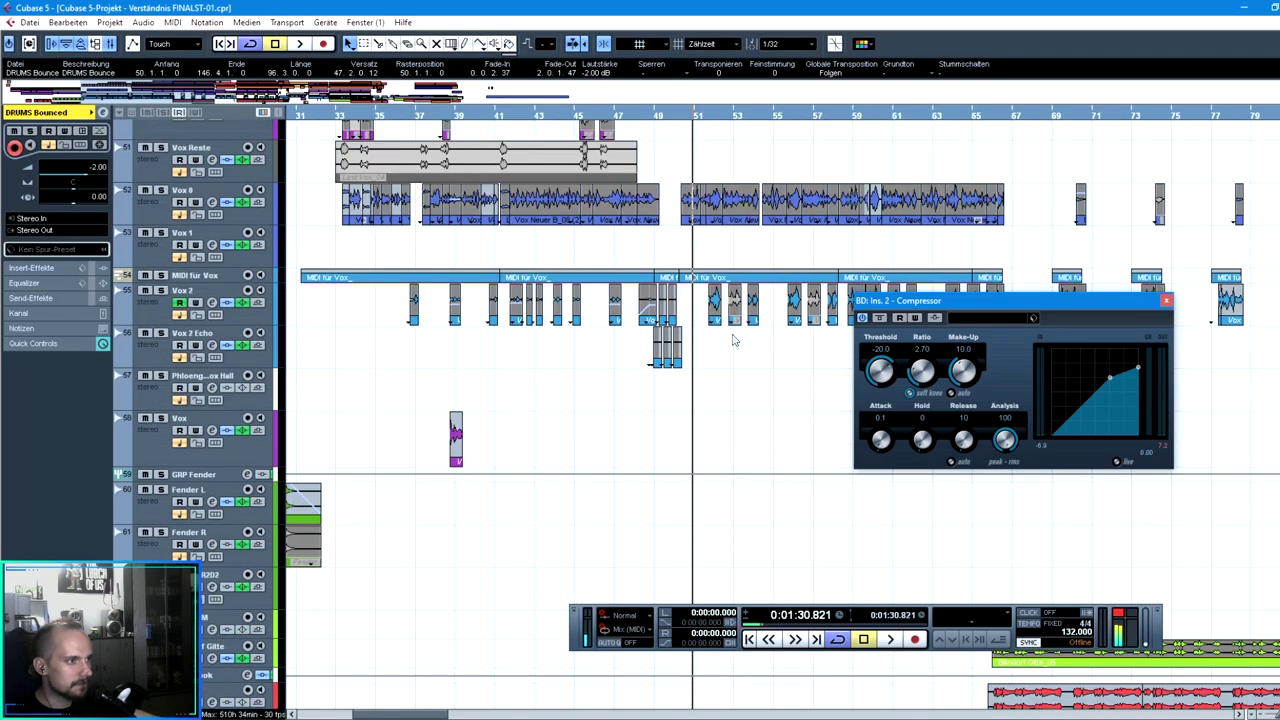
pyautogui.scroll(15, 732, 340)
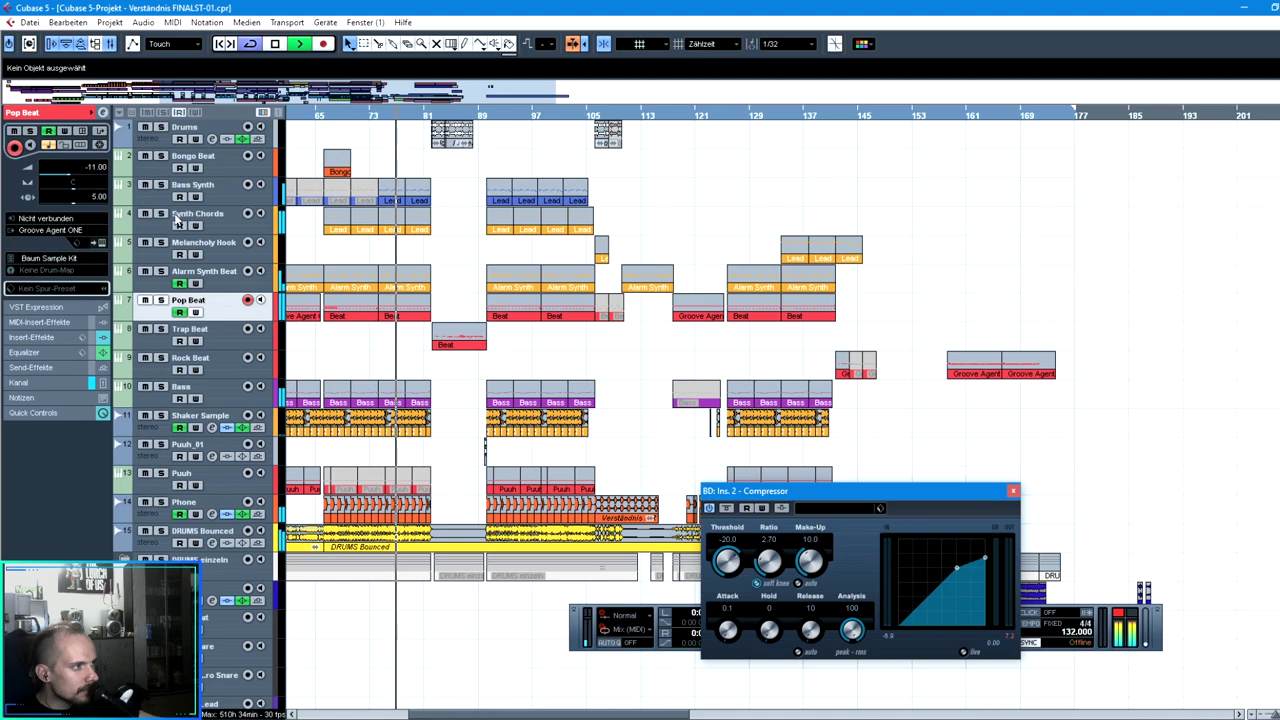
pyautogui.click(161, 214)
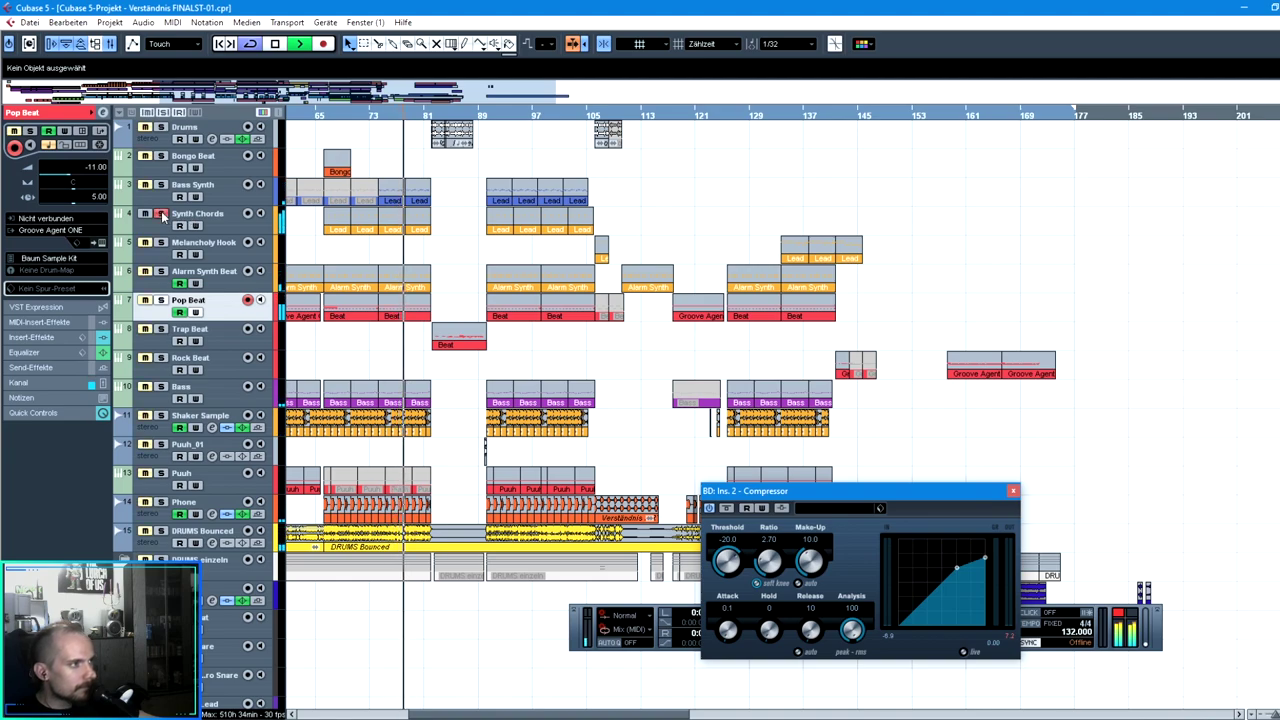
pyautogui.click(161, 214)
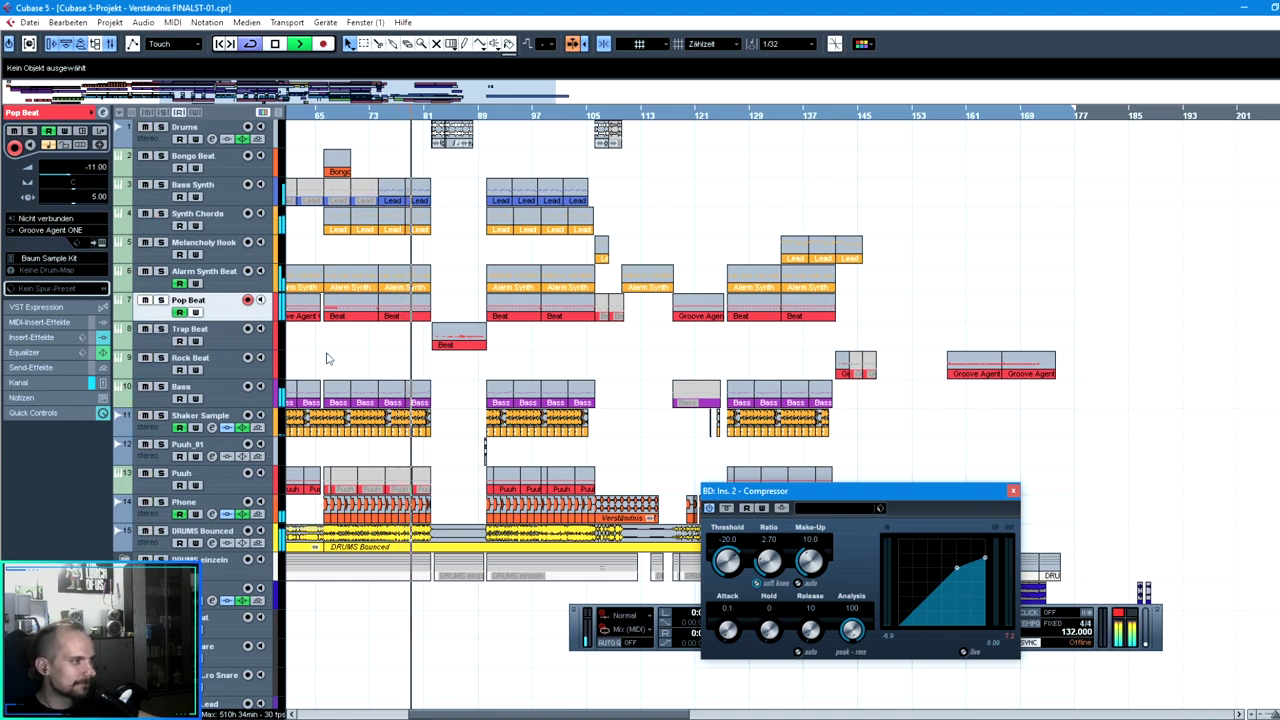
pyautogui.click(160, 387)
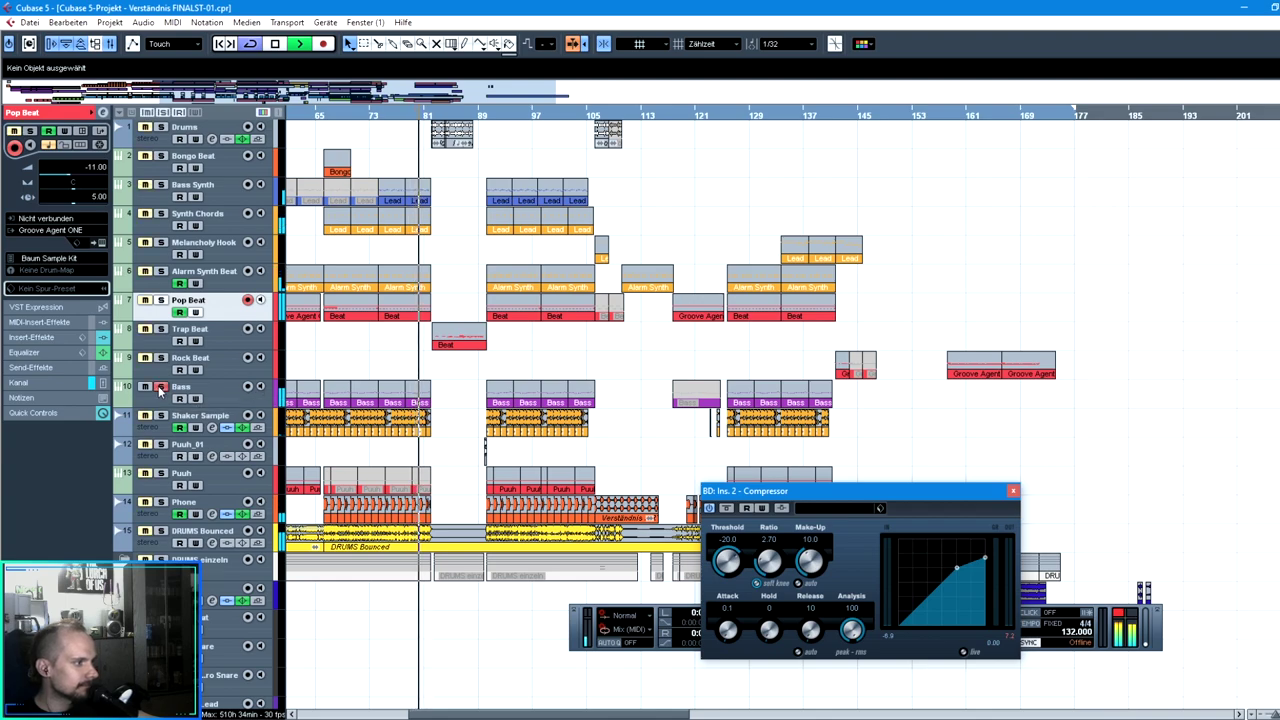
pyautogui.click(160, 387)
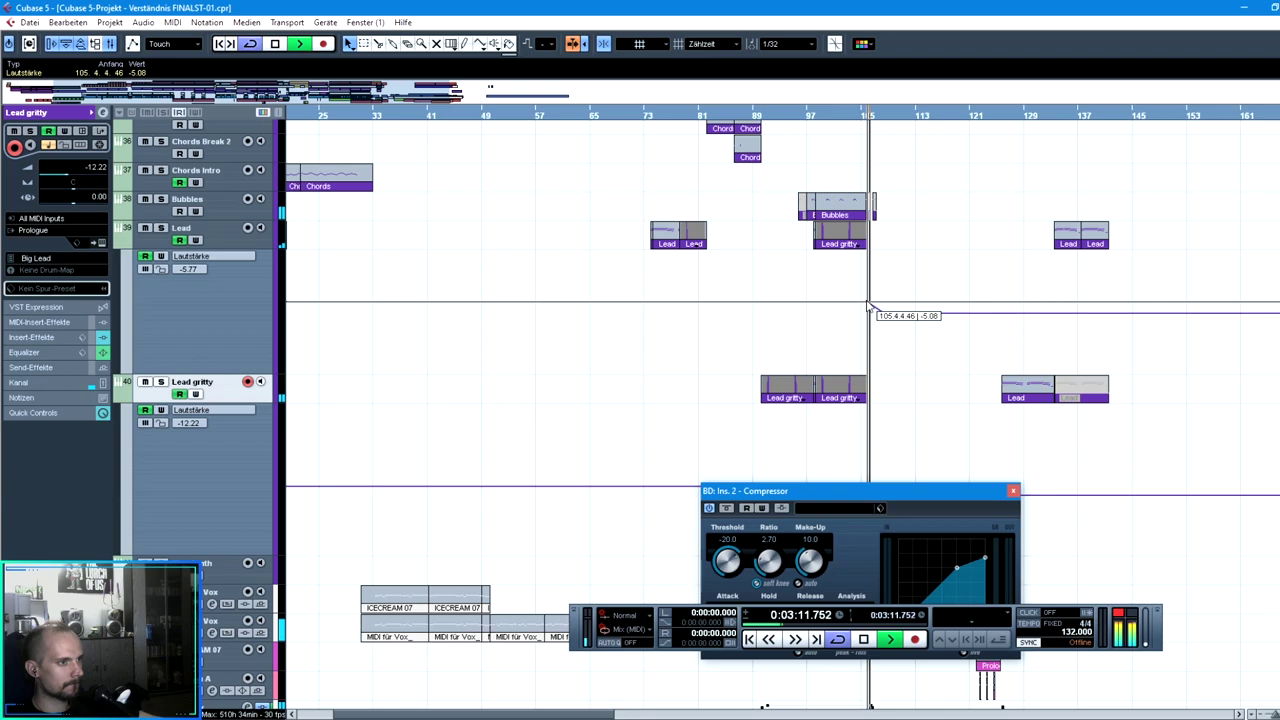
# Set a volume automation point of -5.08 at 105.4.4.46 on the Lead track
pyautogui.moveTo(868, 304); pyautogui.dragTo(868, 304)
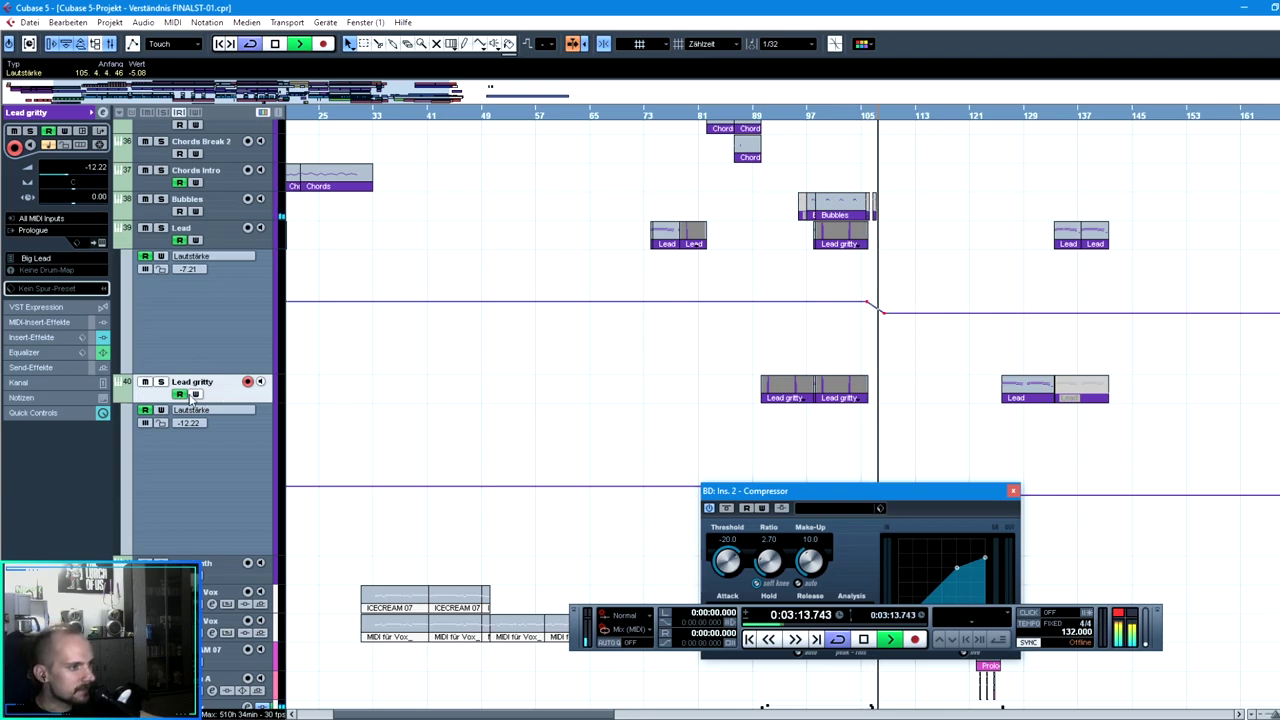
# Move the Compressor window clear of the Lead gritty volume automation and check the track's Prologue synth settings
pyautogui.moveTo(845, 505); pyautogui.dragTo(877, 564)
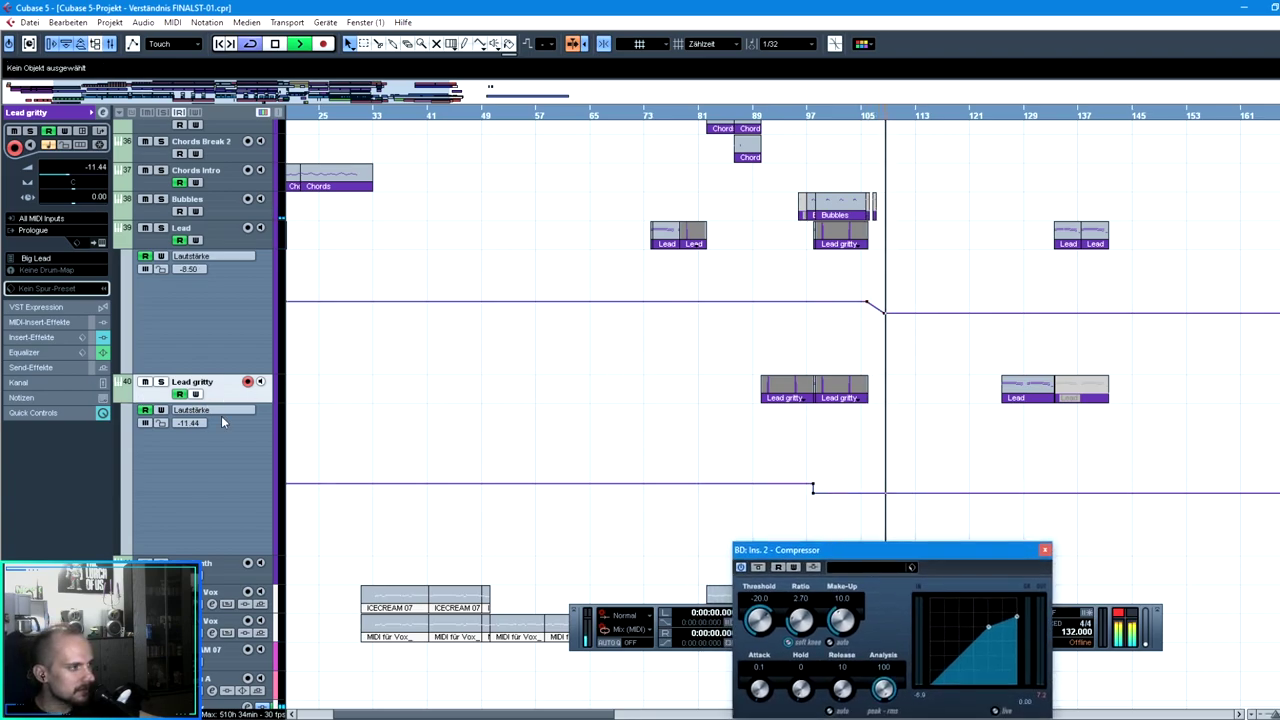
pyautogui.click(98, 243)
pyautogui.moveTo(733, 429)
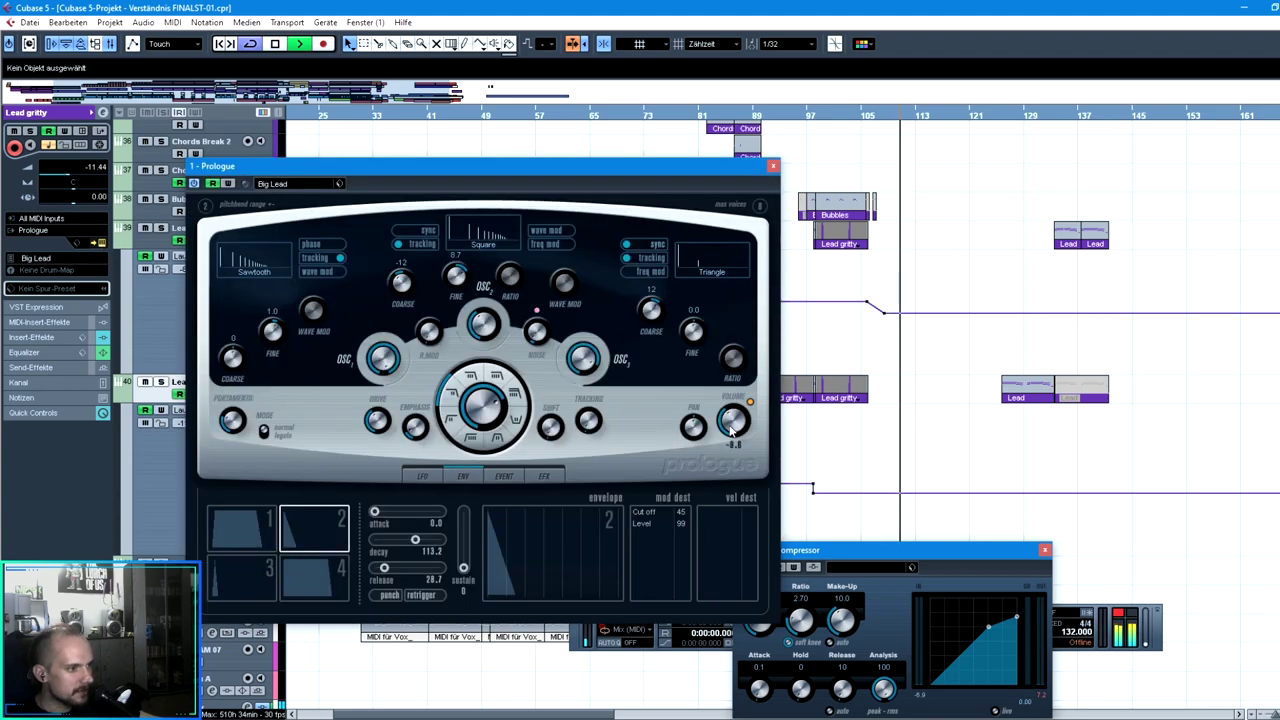
pyautogui.click(773, 165)
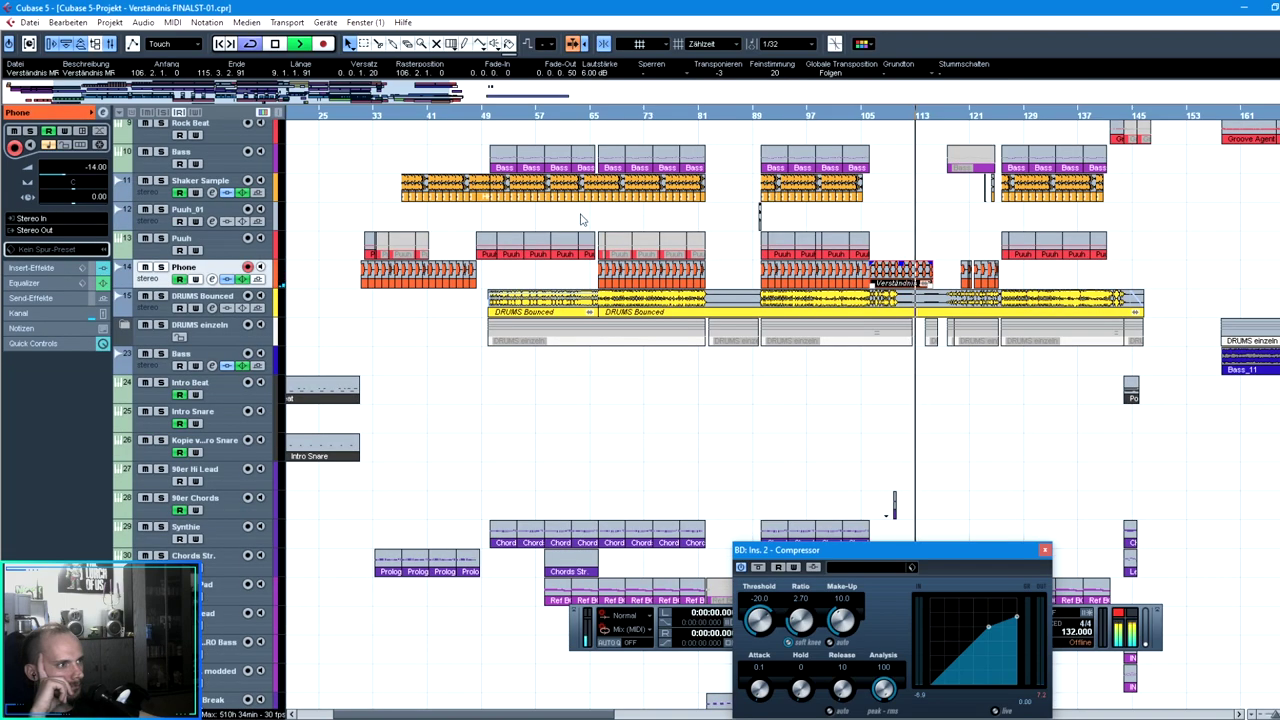
# Close the BD Compressor window and fine-tune the Maximize knob of the limiter plug-in
pyautogui.click(563, 275)
pyautogui.click(40, 268)
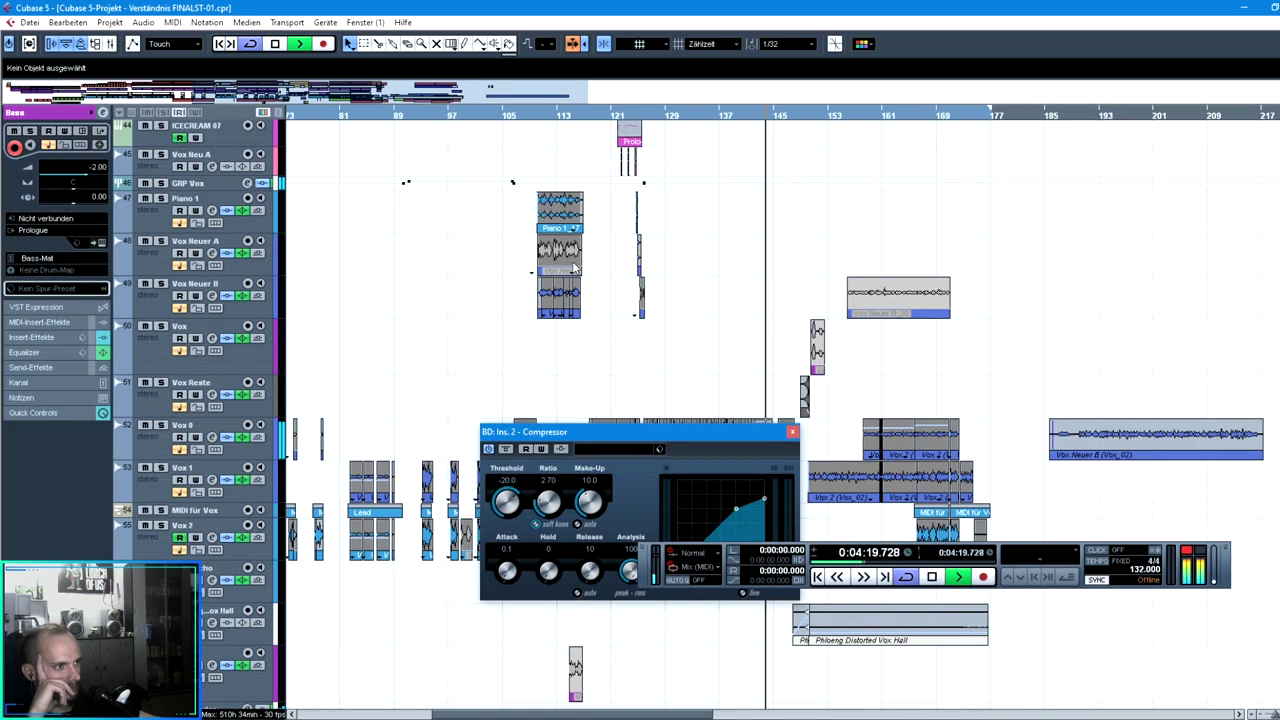
pyautogui.scroll(10, 573, 268)
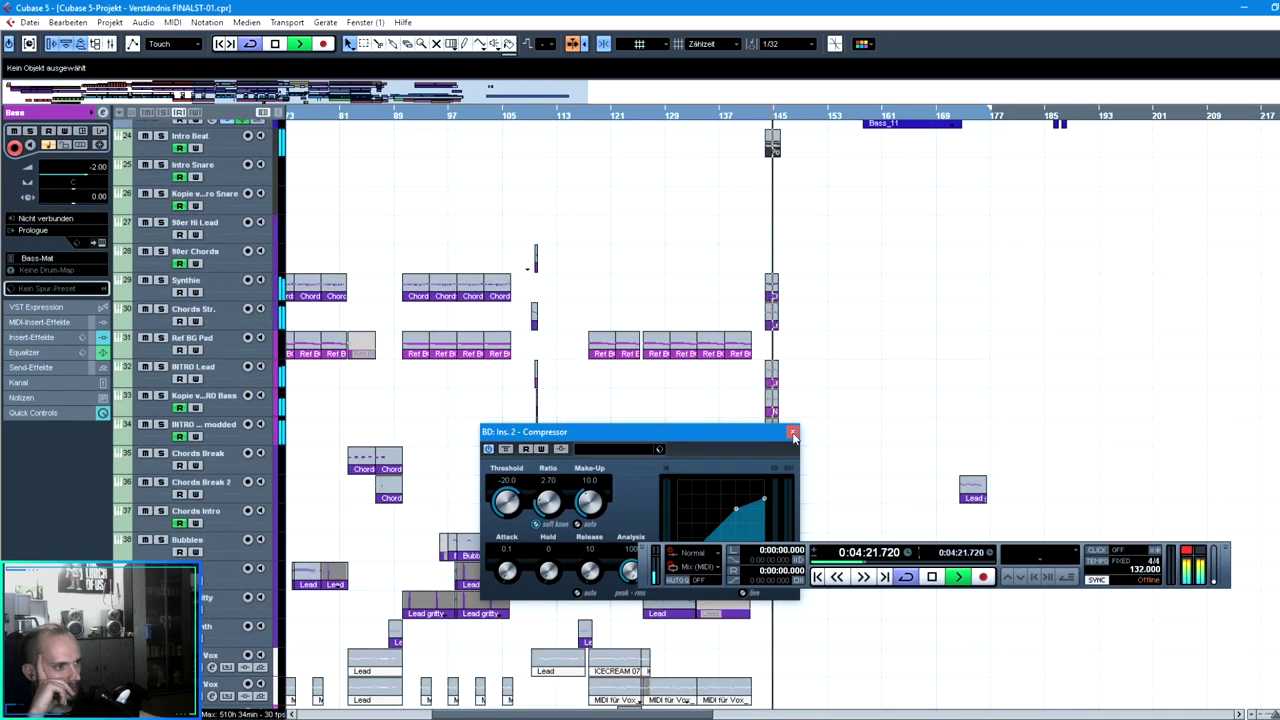
pyautogui.click(793, 434)
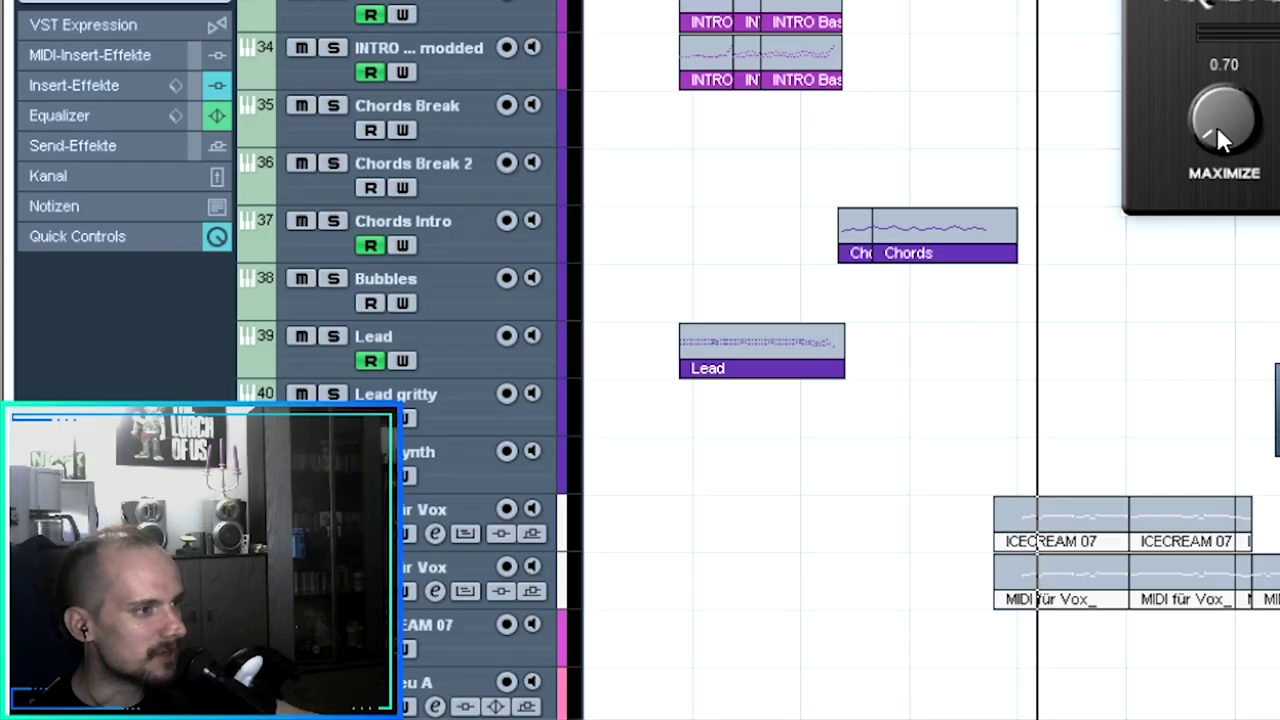
pyautogui.moveTo(609, 423); pyautogui.dragTo(610, 422)
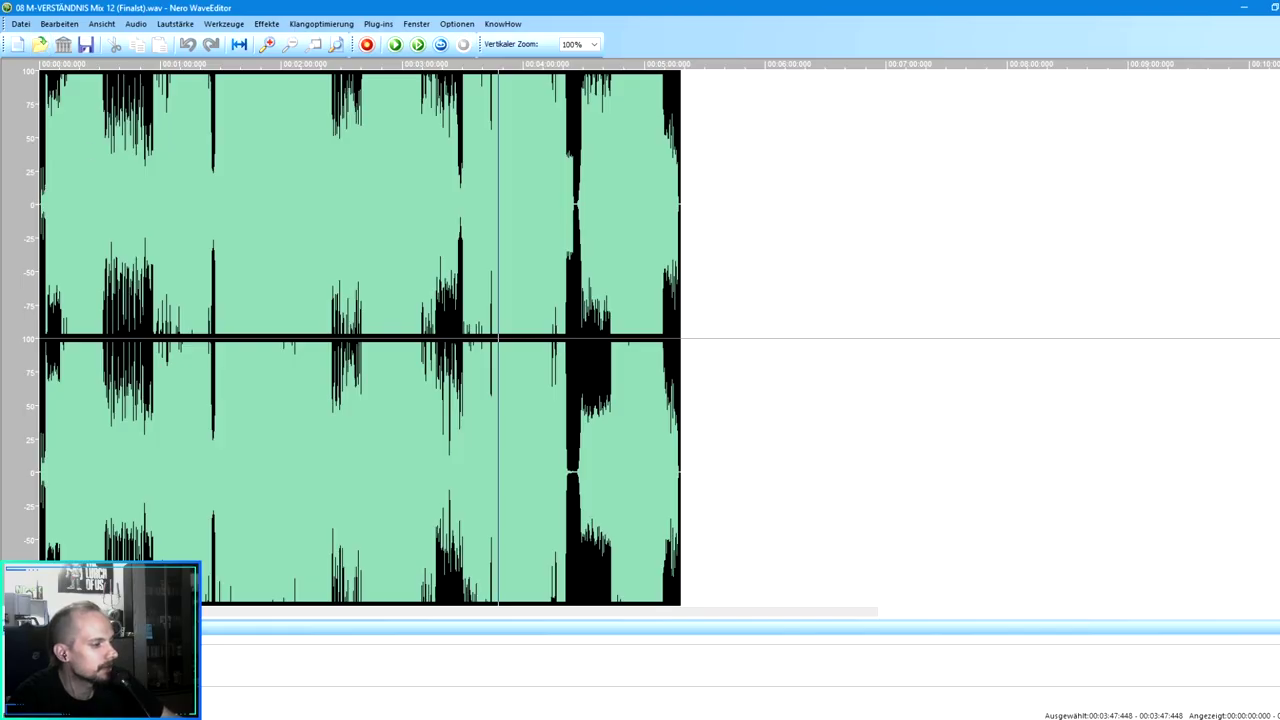
# Check 08 M-VERSTÄNDNIS Mix 13 (Finalst).wav in the 2020 das Album danach folder for viruses and open it in Nero WaveEditor
pyautogui.hotkey('alt', 'Tab')
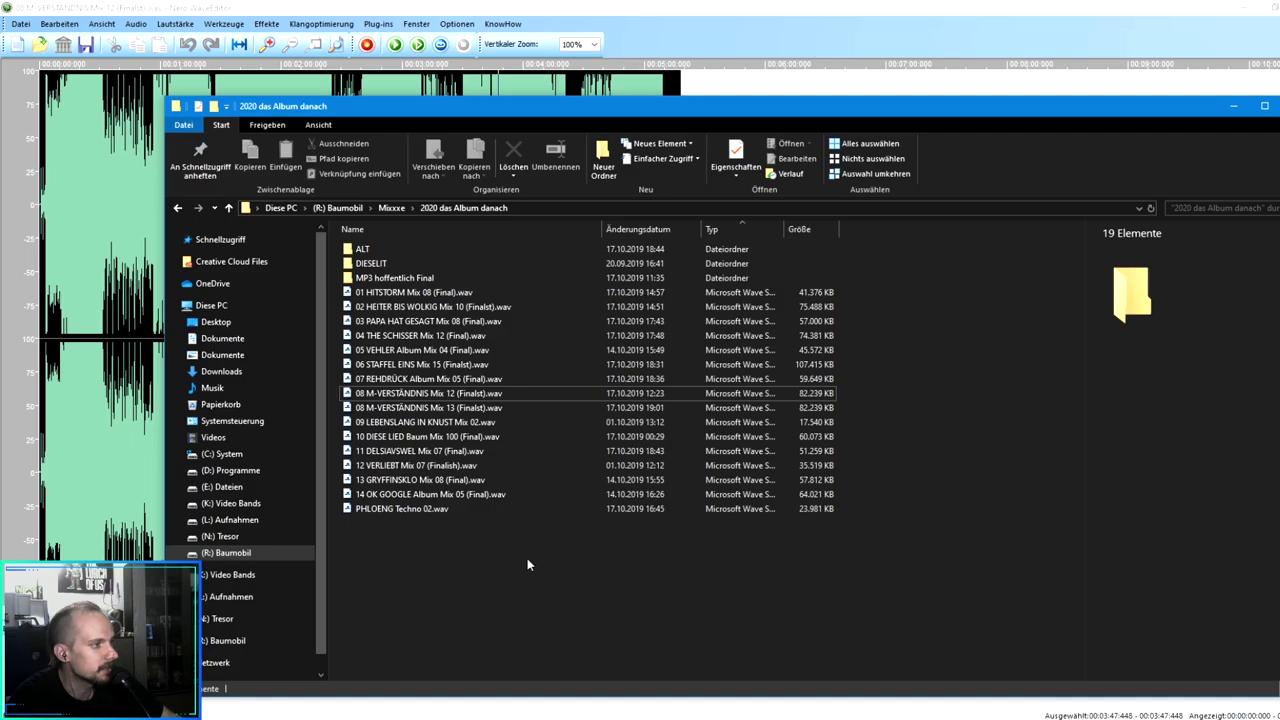
pyautogui.click(490, 407)
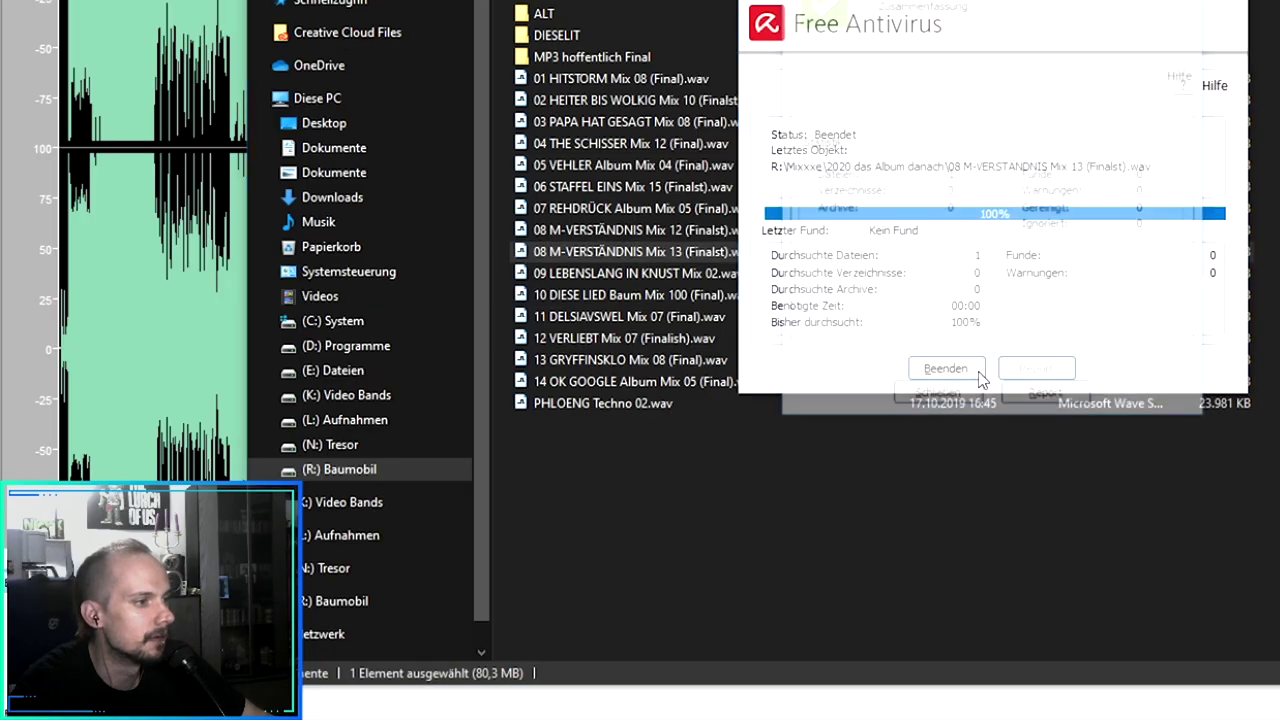
pyautogui.click(948, 399)
pyautogui.click(948, 370)
pyautogui.rightClick(482, 411)
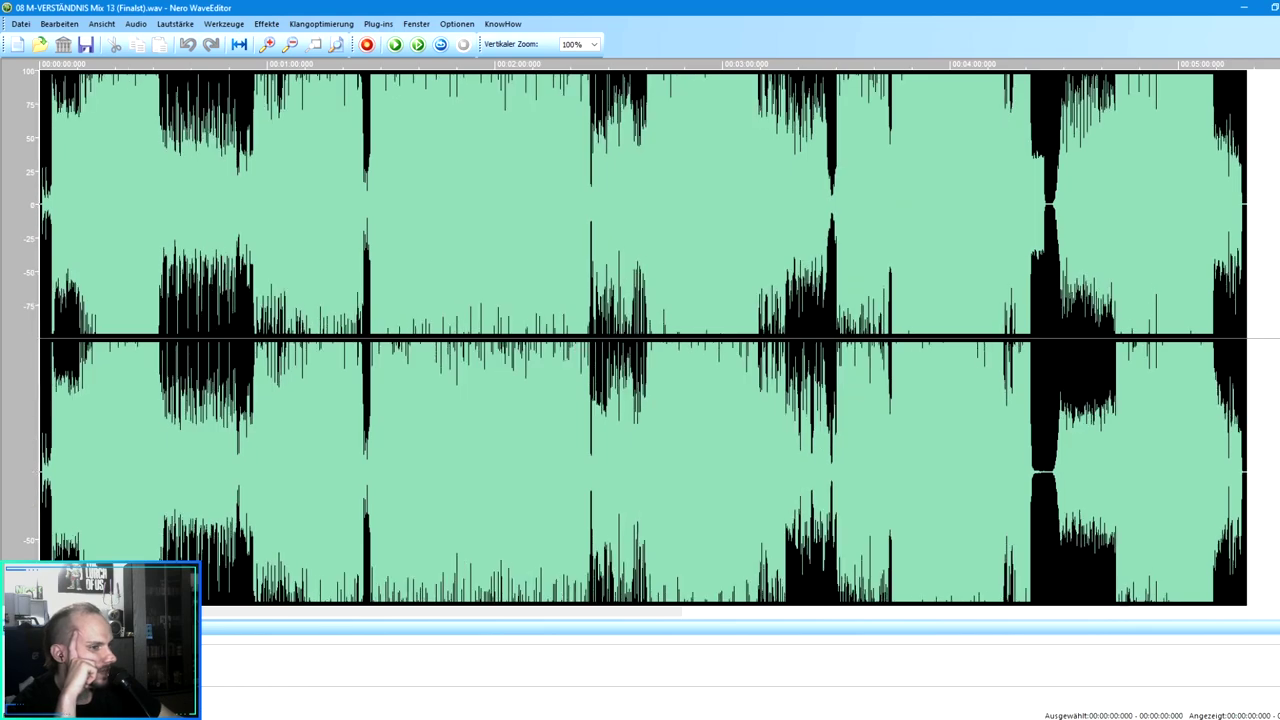
# Compare the waveforms of 08 M-VERSTÄNDNIS Mix 12 (Finalst).wav and Mix 13 (Finalst).wav, then return to the album folder
pyautogui.hotkey('alt', 'Tab')
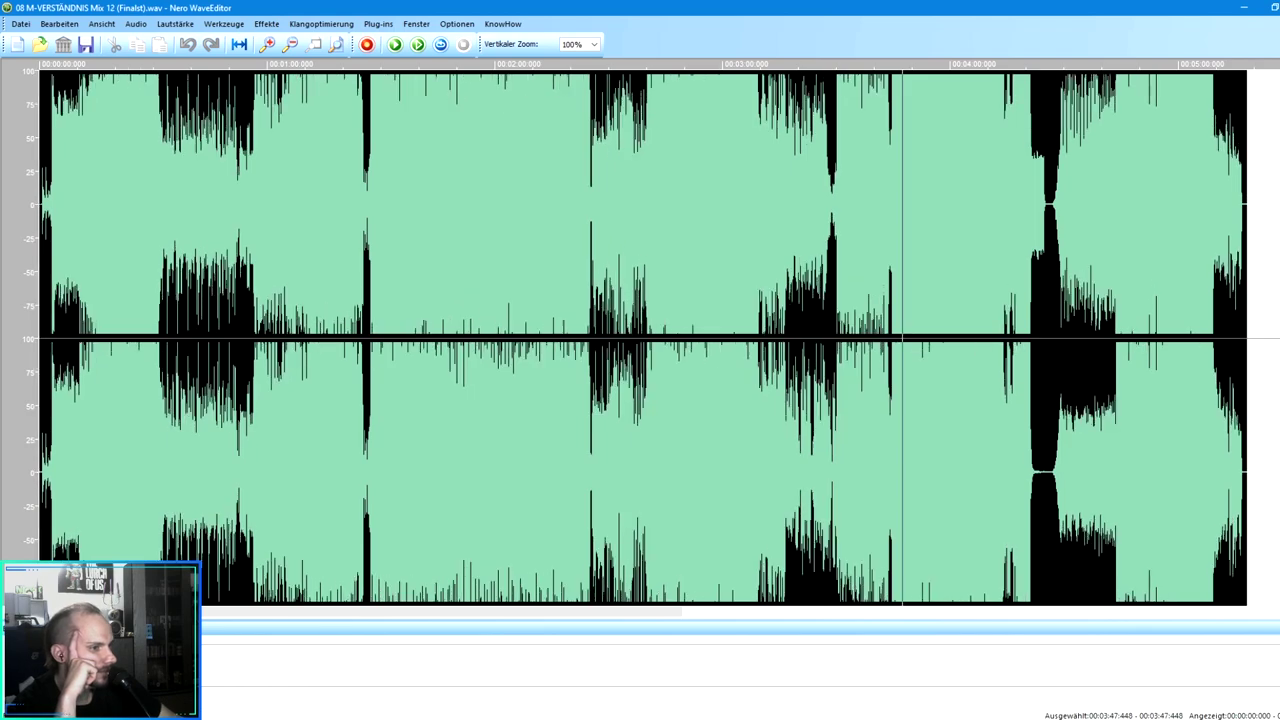
pyautogui.click(922, 354)
pyautogui.hotkey('alt', 'Tab')
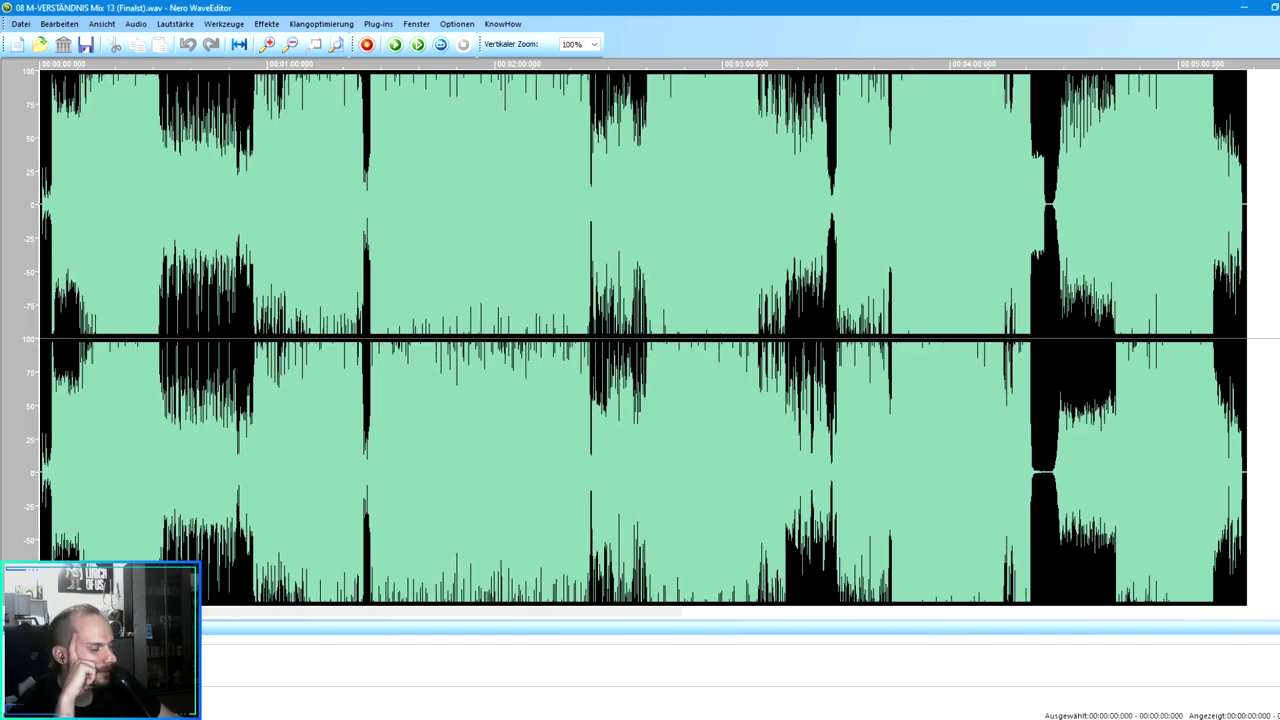
pyautogui.hotkey('alt', 'Tab')
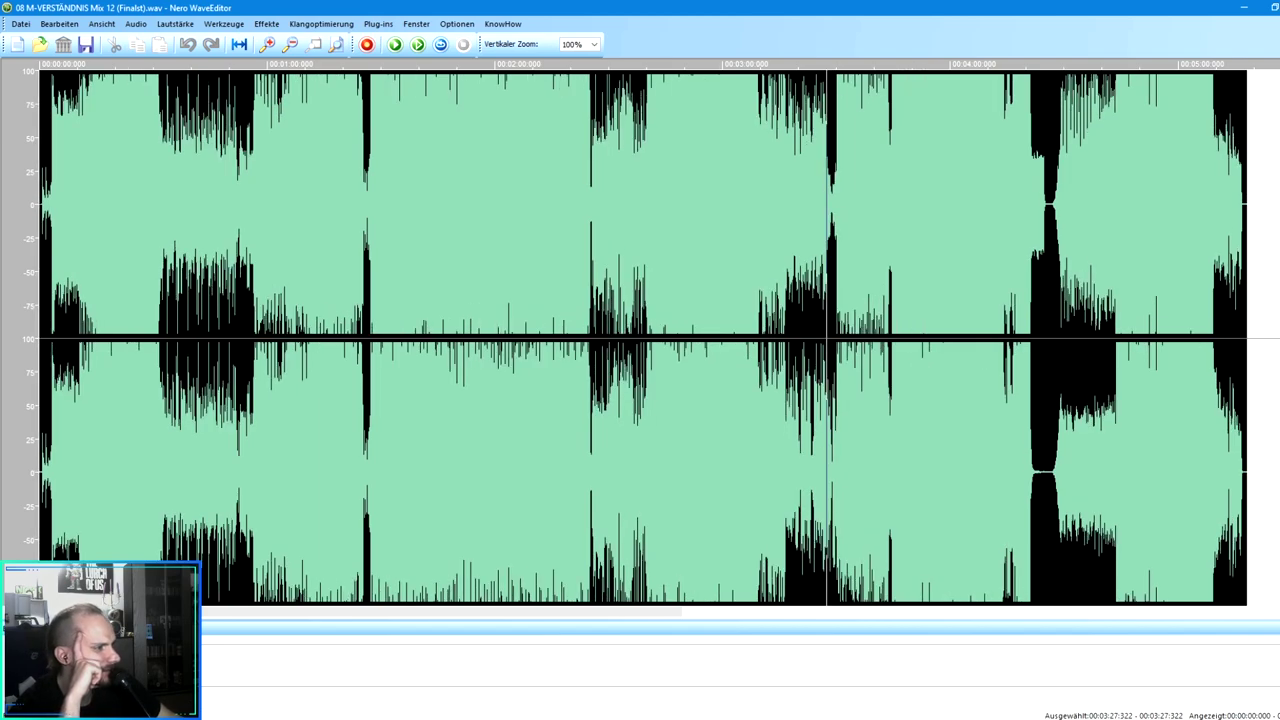
pyautogui.hotkey('alt', 'Tab')
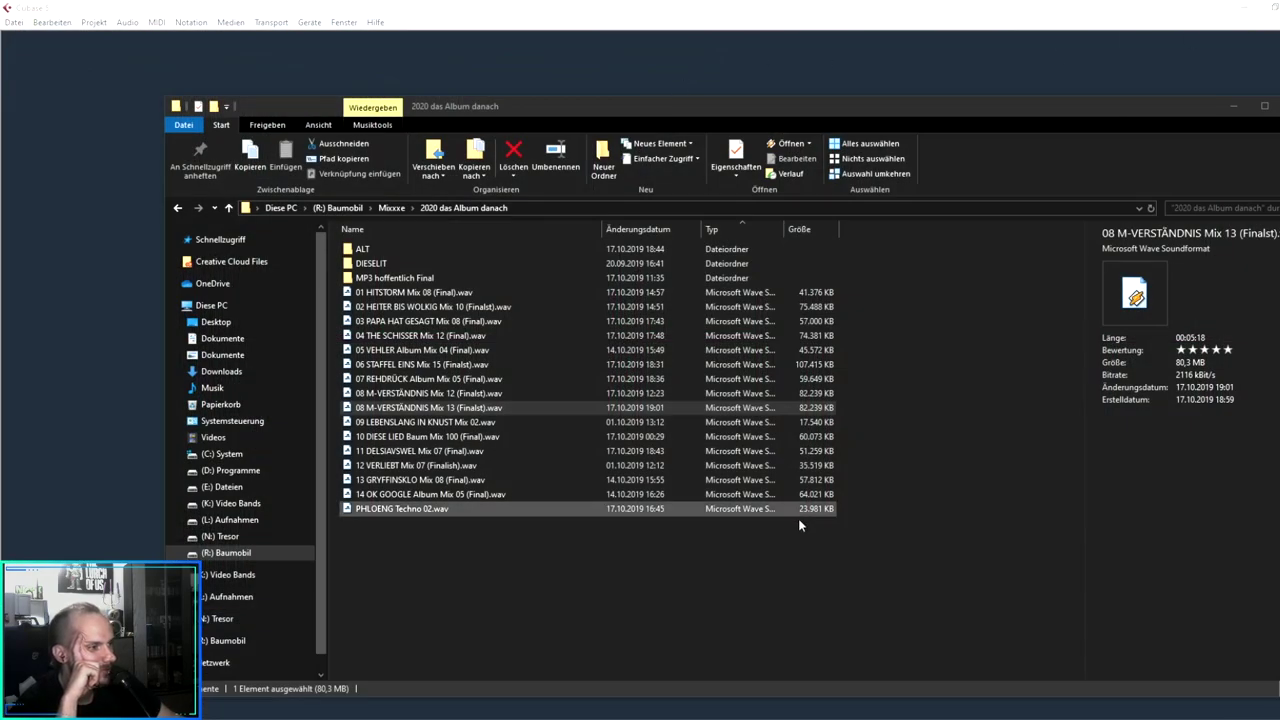